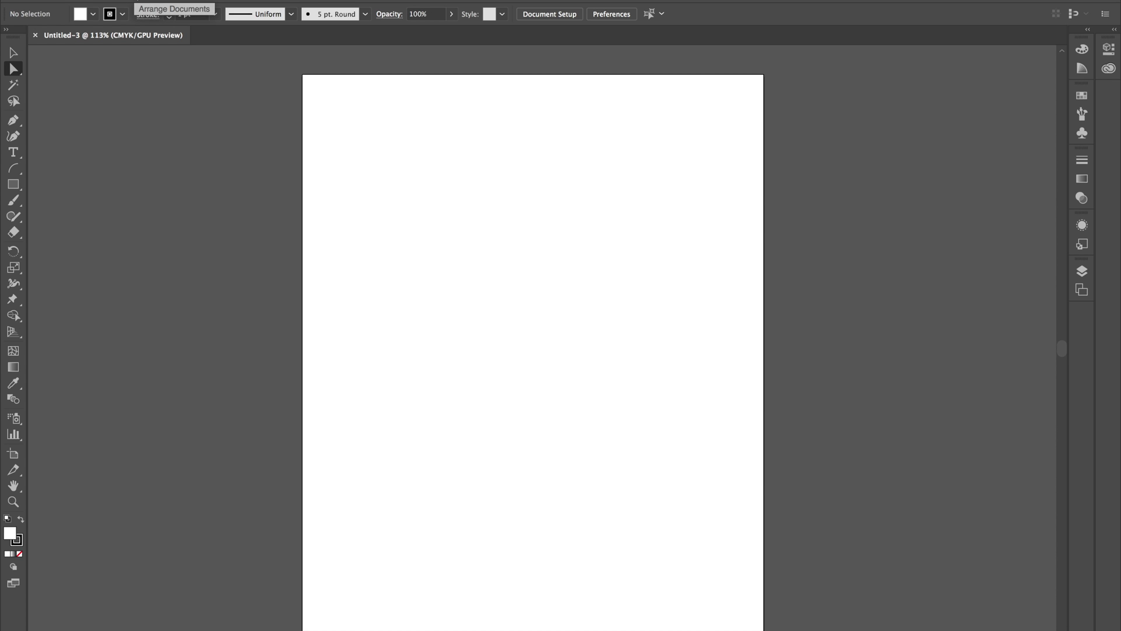
left_click(54, 0)
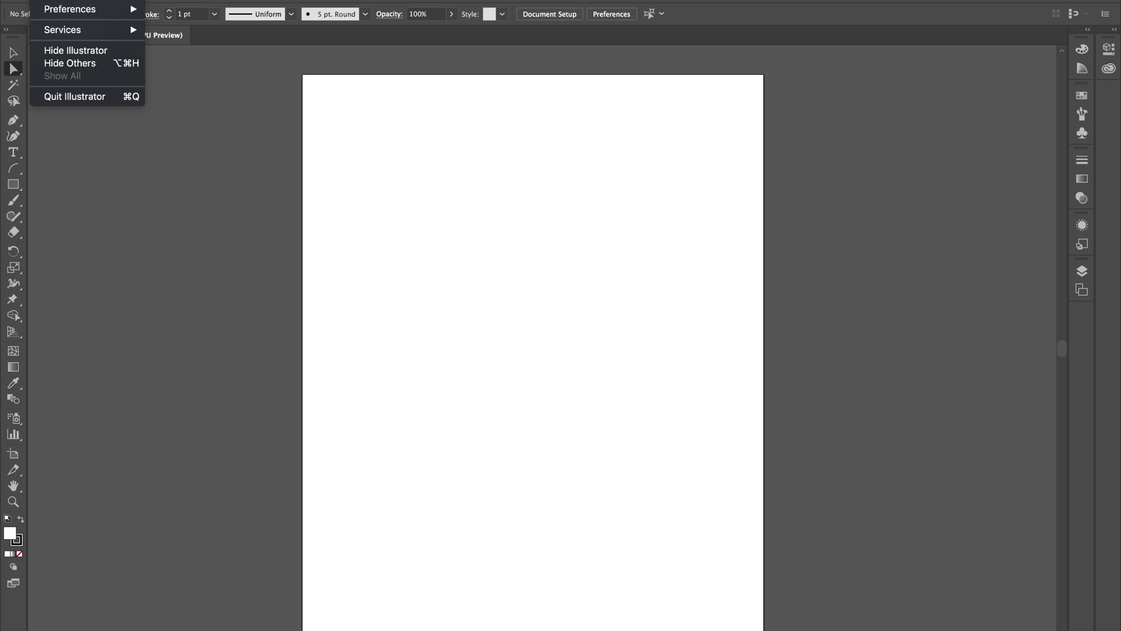
mouse_move(117, 0)
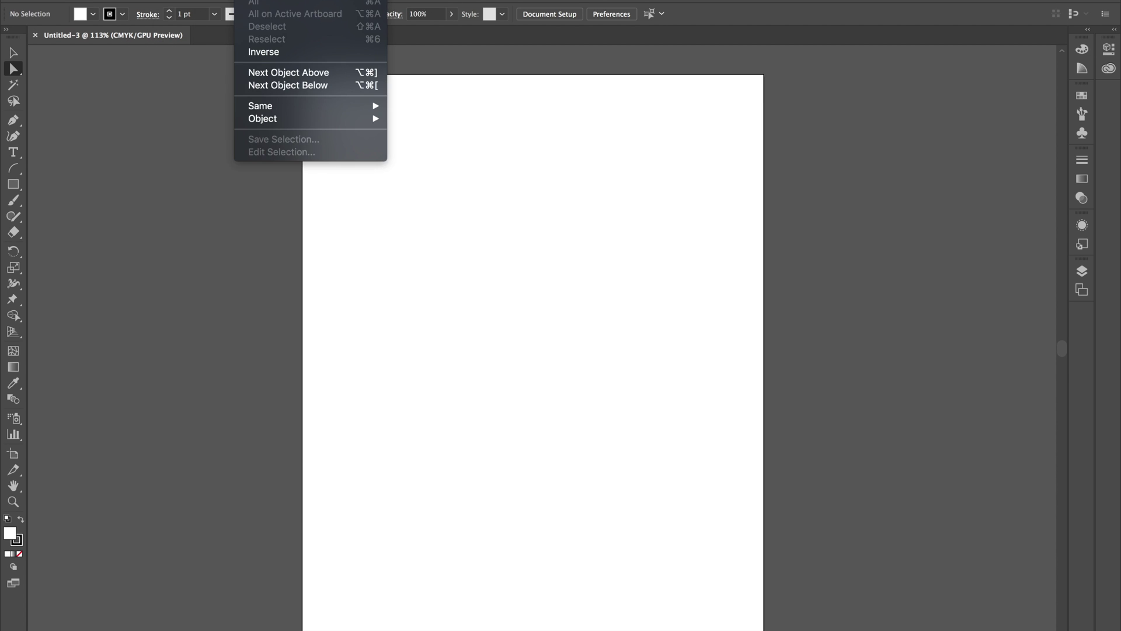
mouse_move(403, 0)
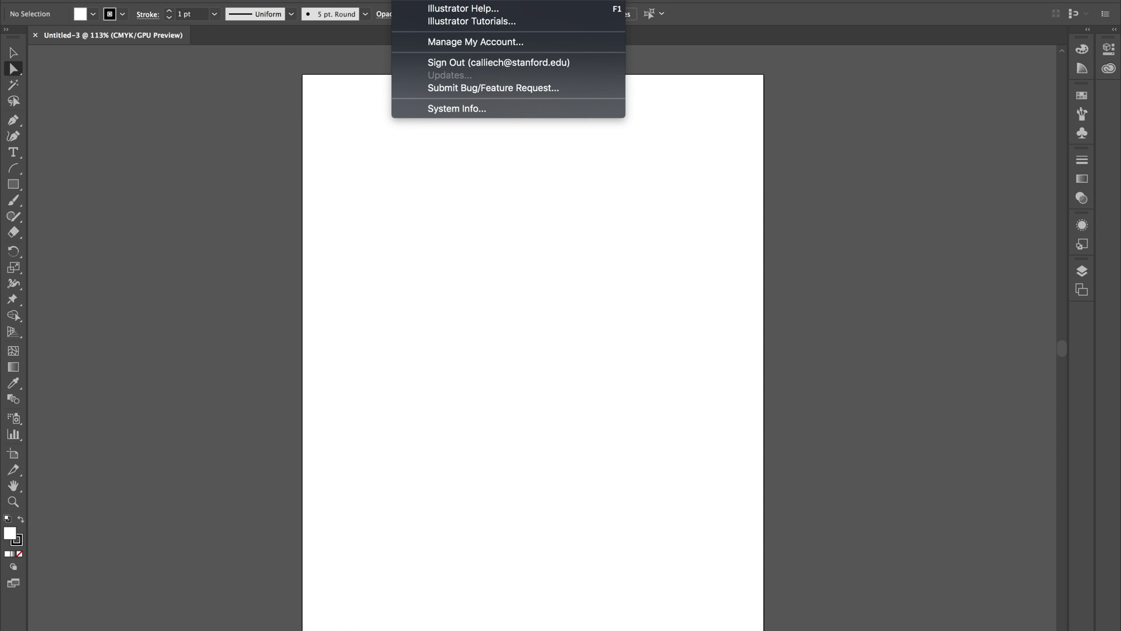
left_click(401, 169)
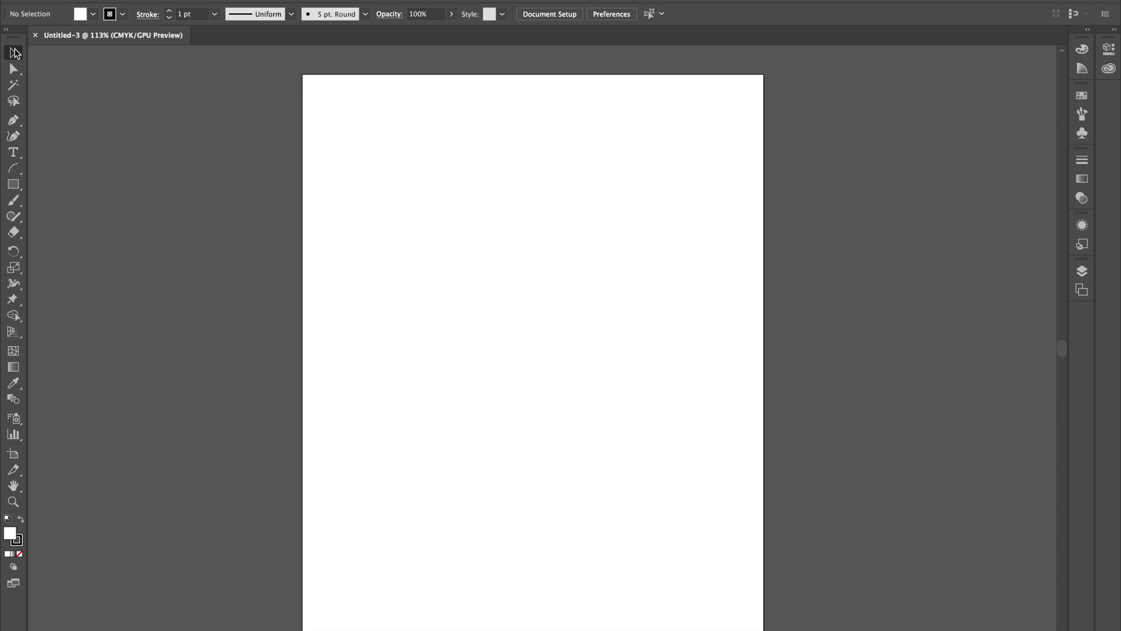
Examine the tool variants grouped with the Line Segment, Rectangle and Shaper tools.
left_click(13, 70)
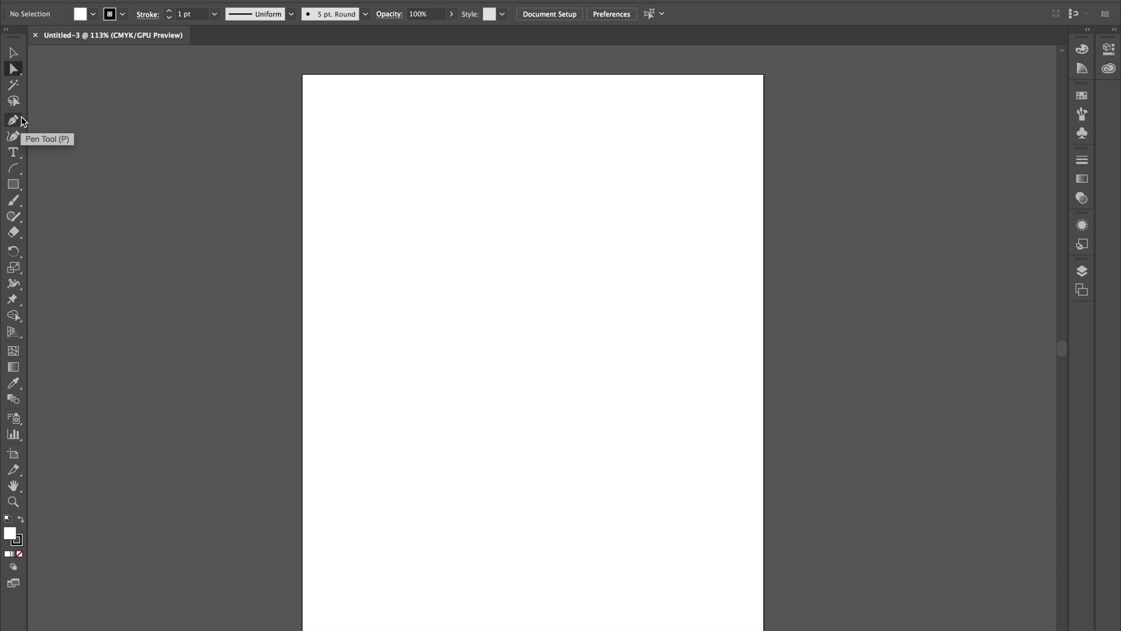
left_click(16, 171)
left_click_drag(30, 174, 55, 169)
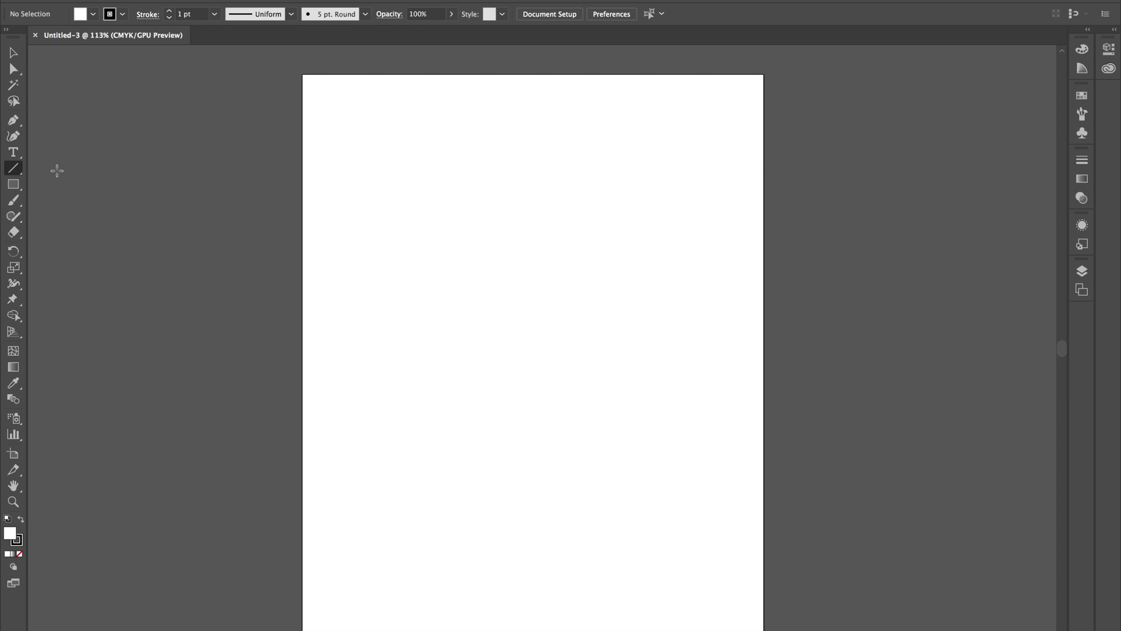
left_click(19, 171)
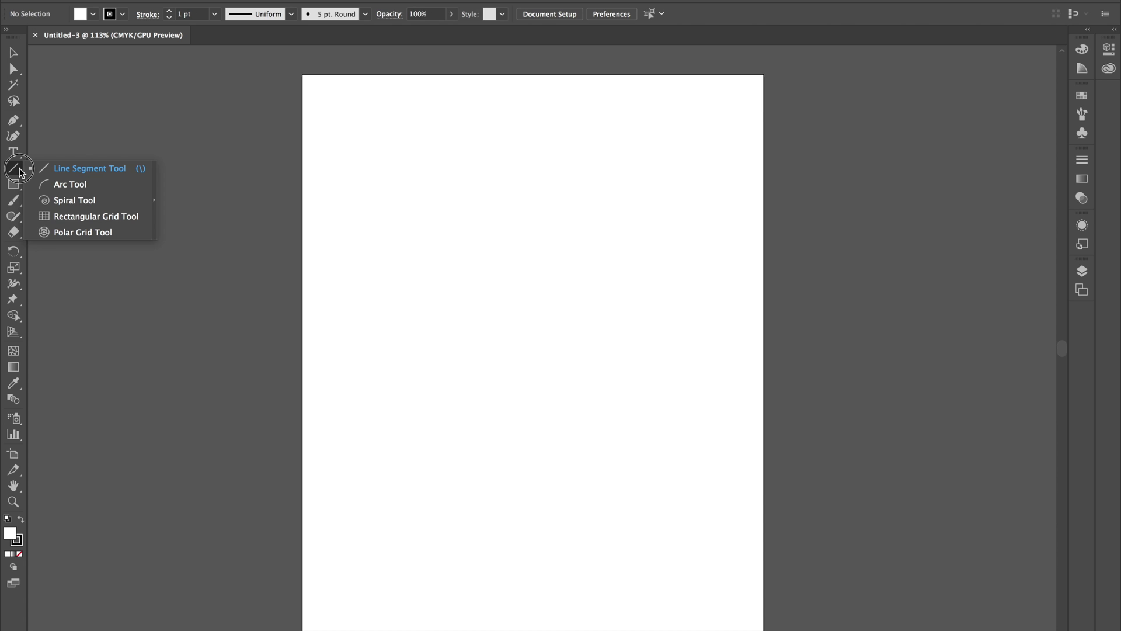
left_click(55, 179)
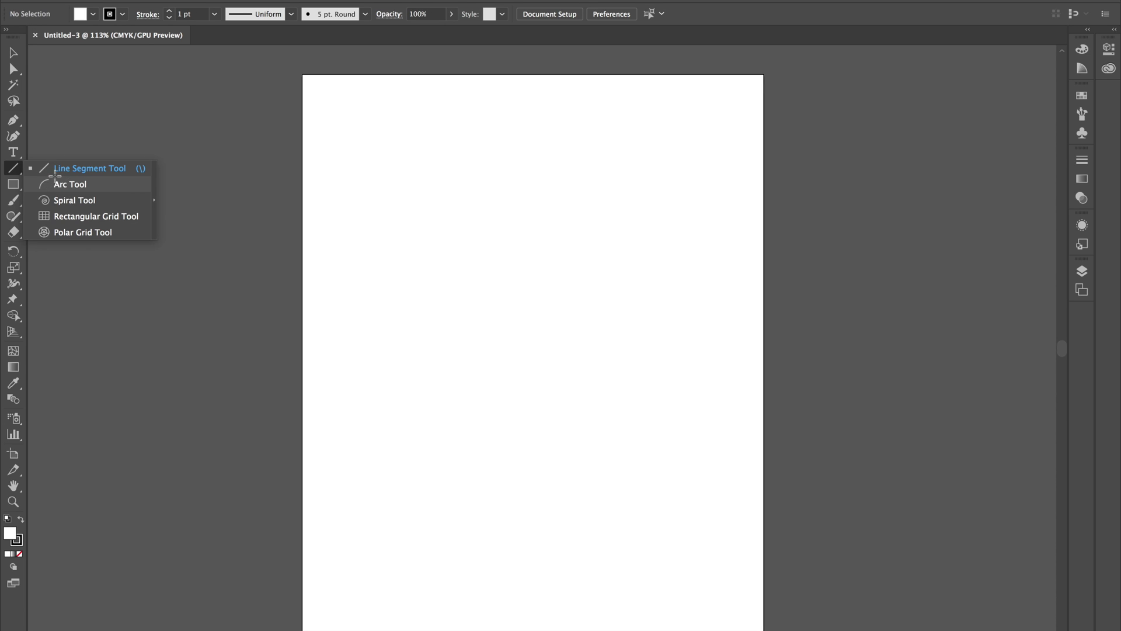
left_click(18, 188)
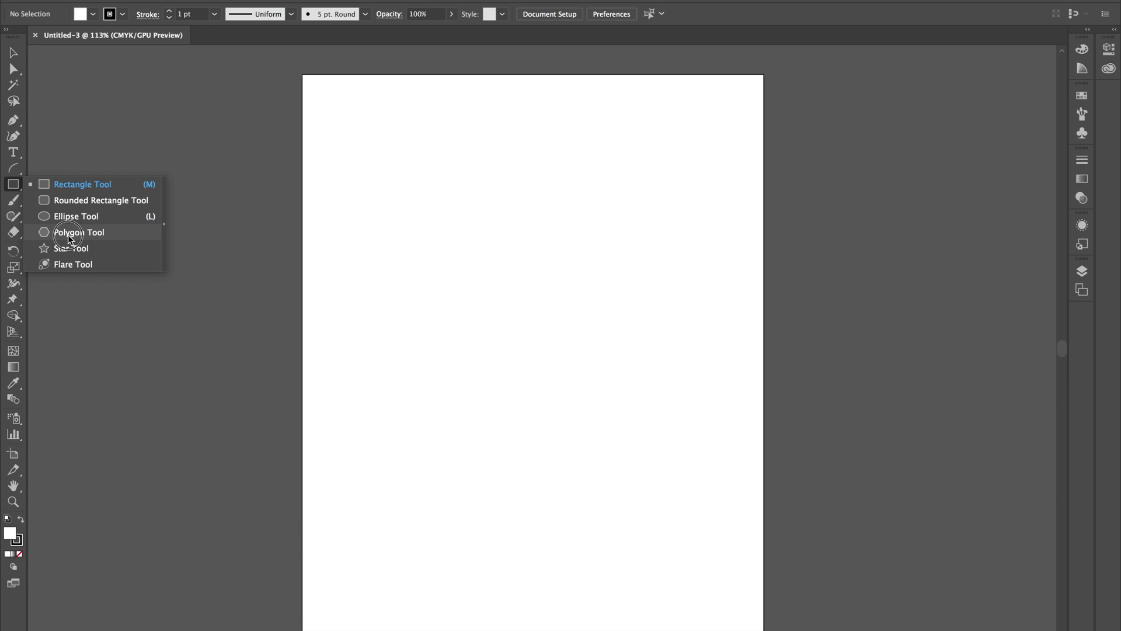
left_click(80, 264)
left_click_drag(16, 186, 45, 185)
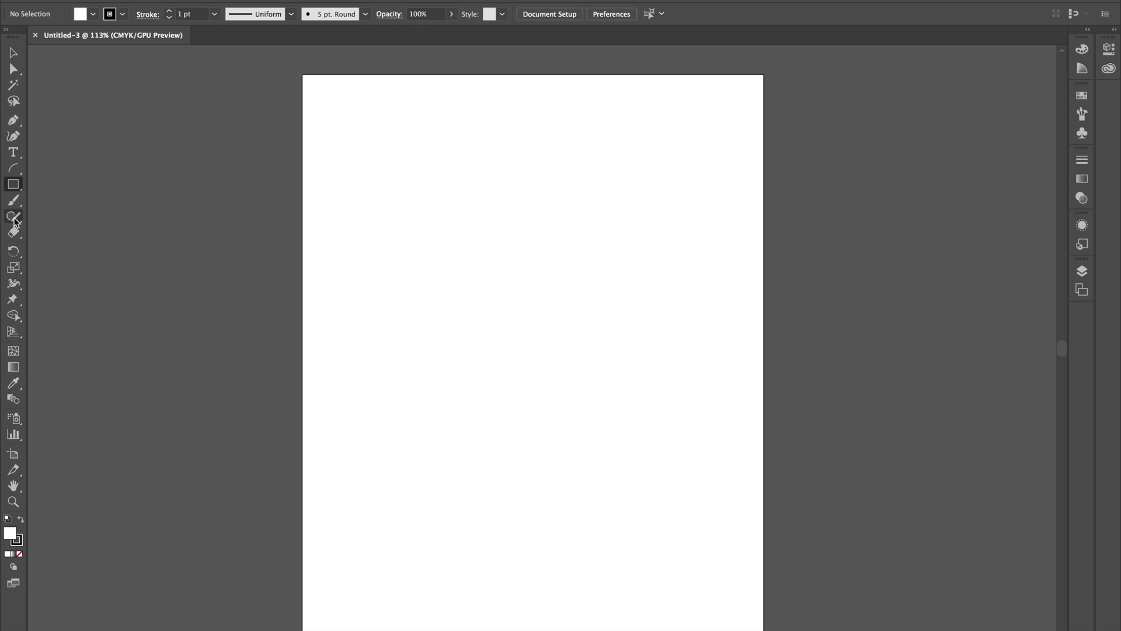
left_click_drag(14, 220, 14, 220)
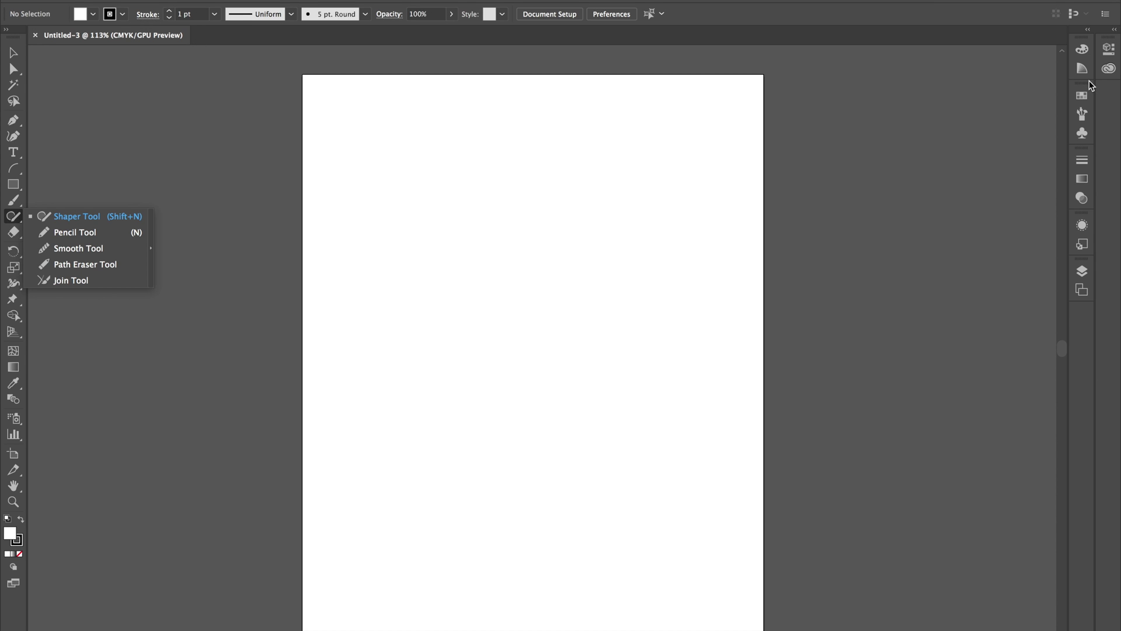
Look through the color options and zoom presets, and leave the document's layer list displayed.
left_click(1086, 50)
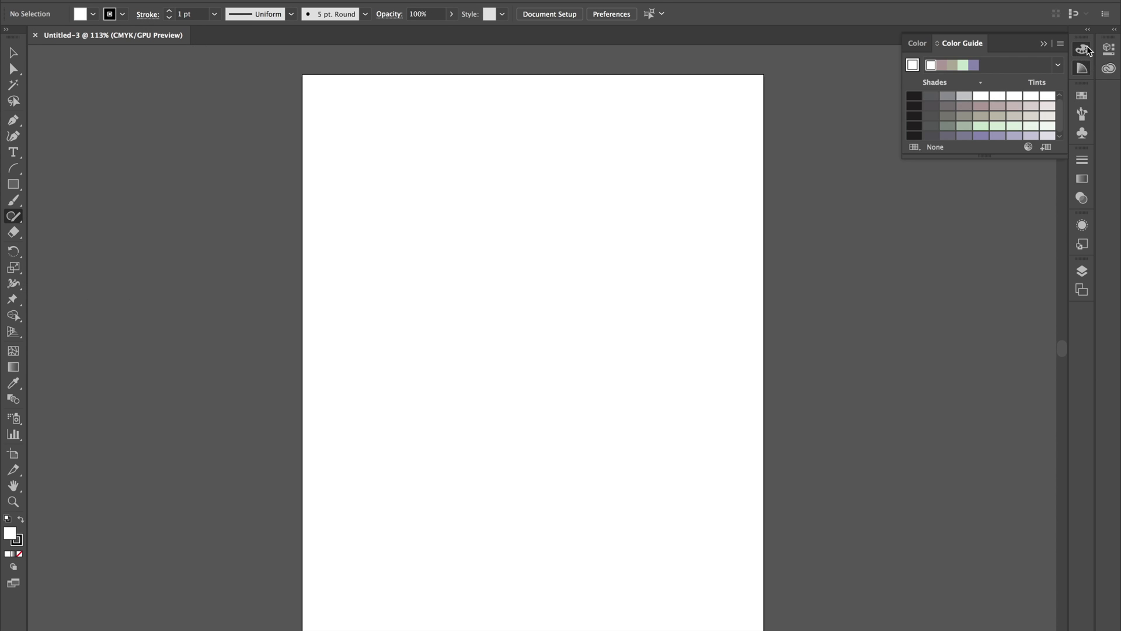
left_click(1086, 50)
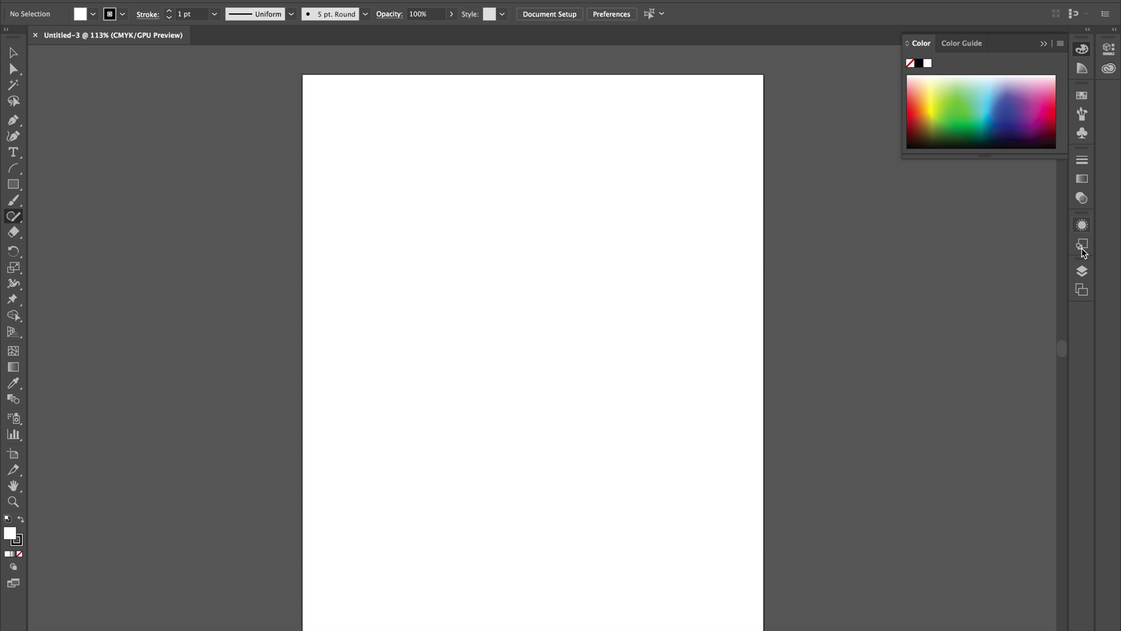
left_click(1082, 271)
left_click(937, 265)
left_click(884, 265)
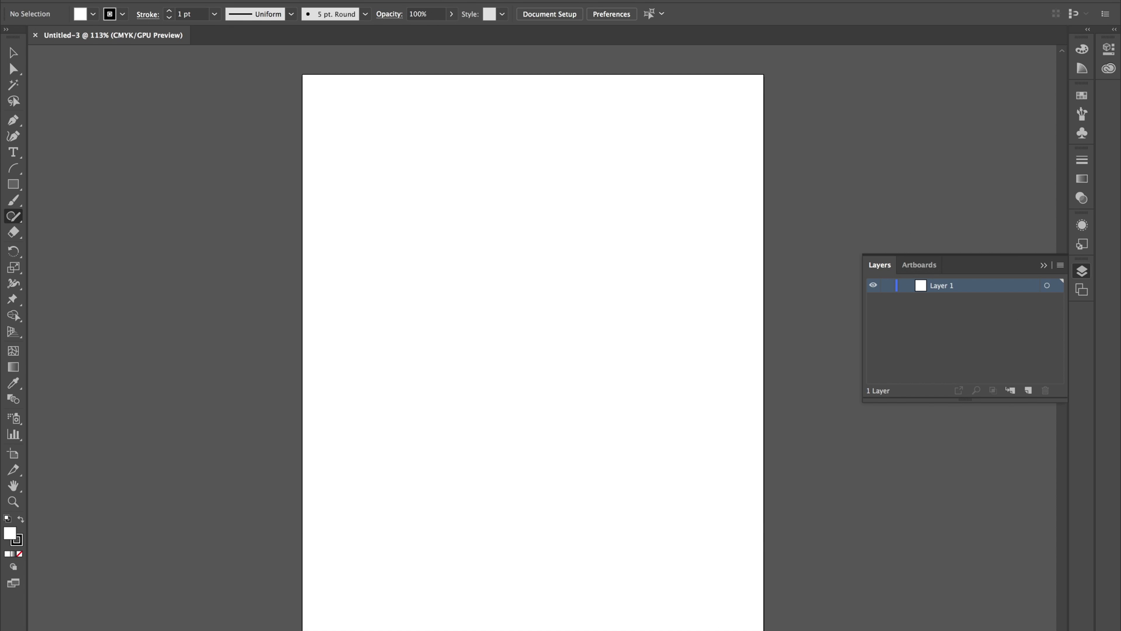
left_click(69, 630)
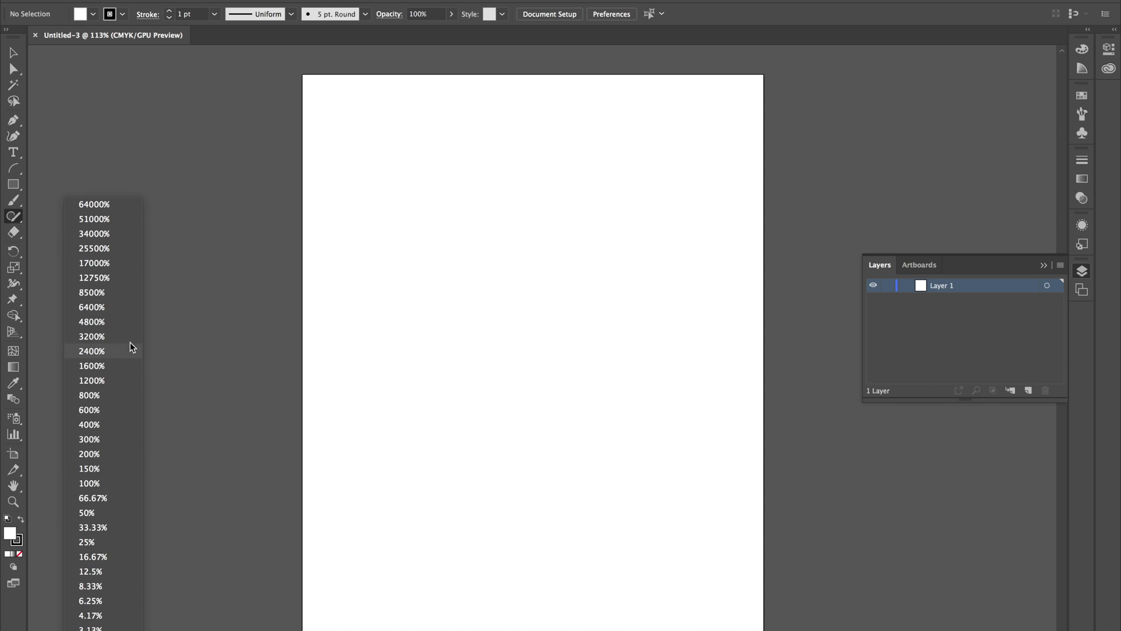
left_click(94, 630)
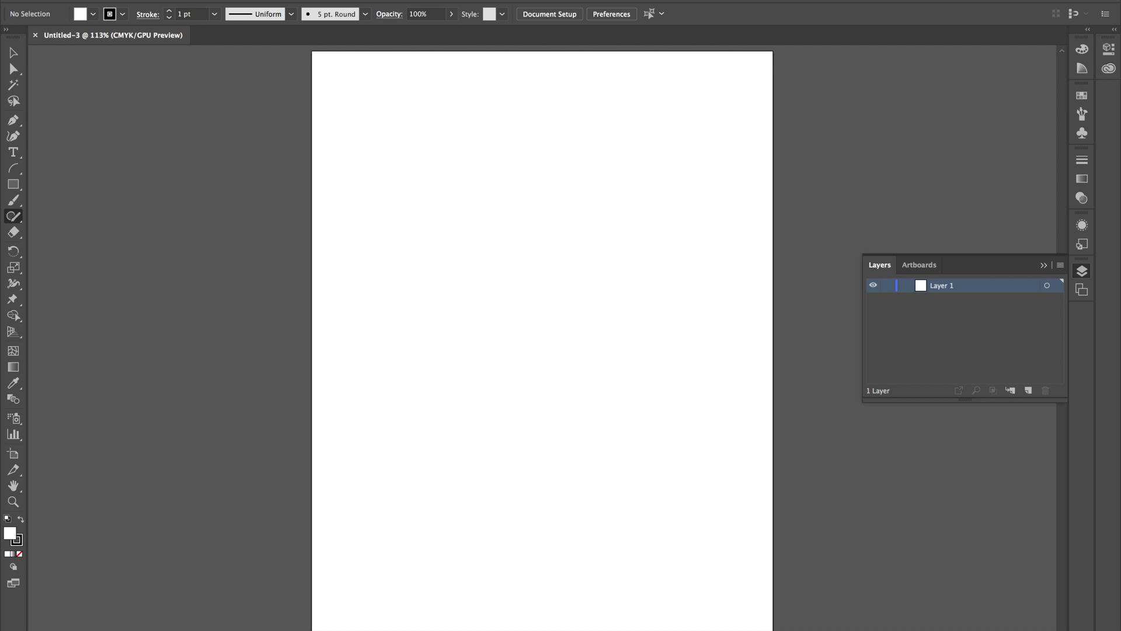
left_click(115, 0)
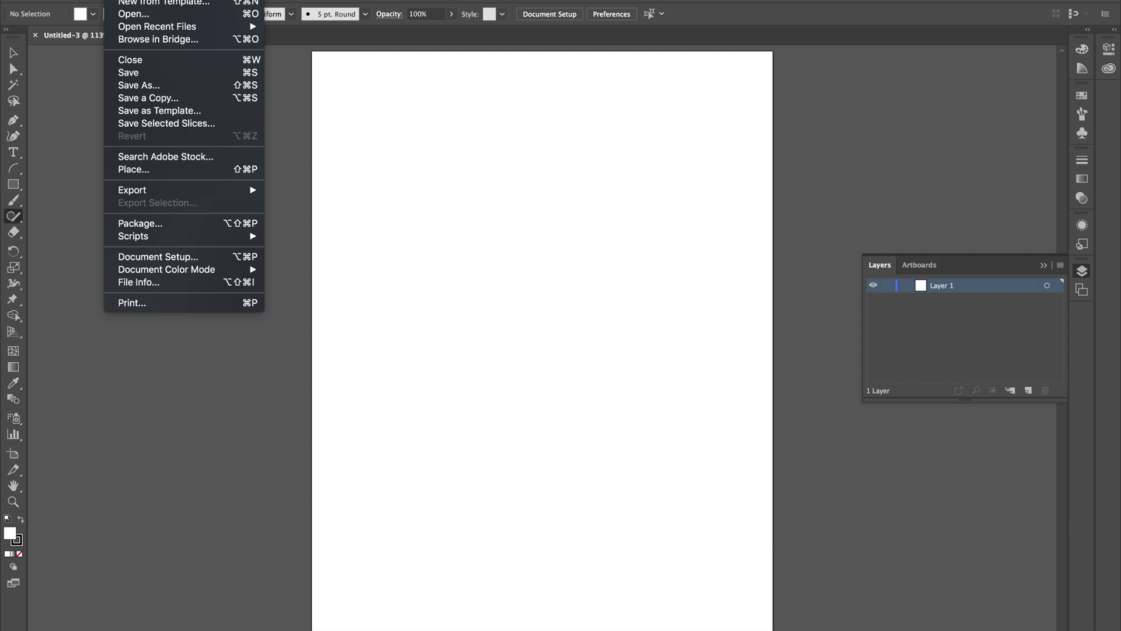
left_click(134, 2)
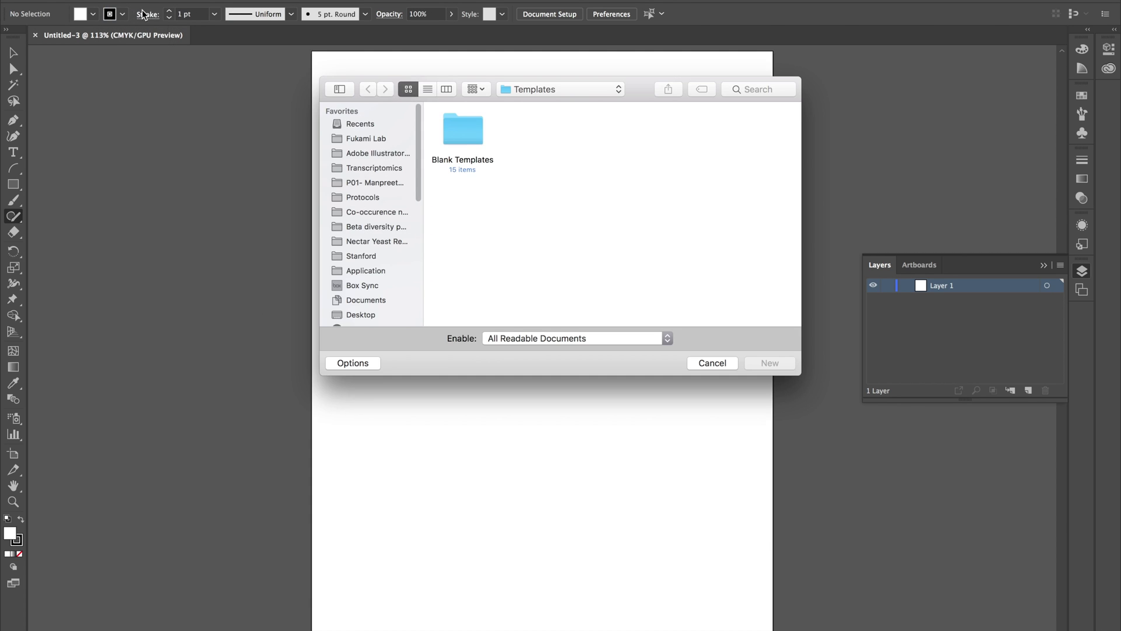
left_click(715, 364)
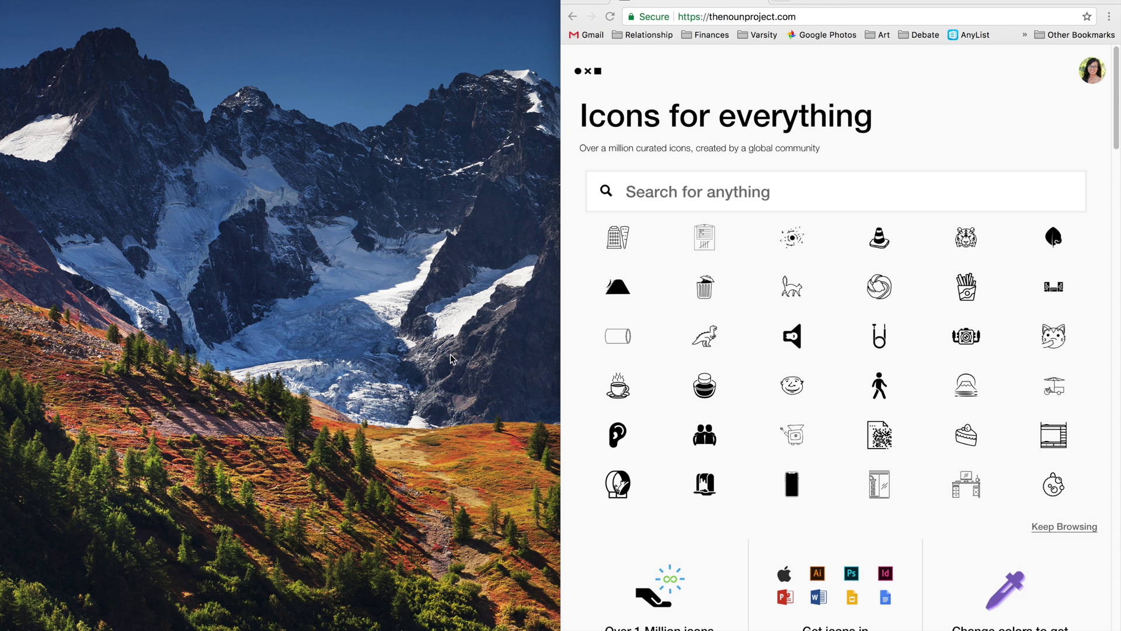
Search the computer for Adobe Illustrator CC 2018 and launch it.
key("super+space")
type("Ai")
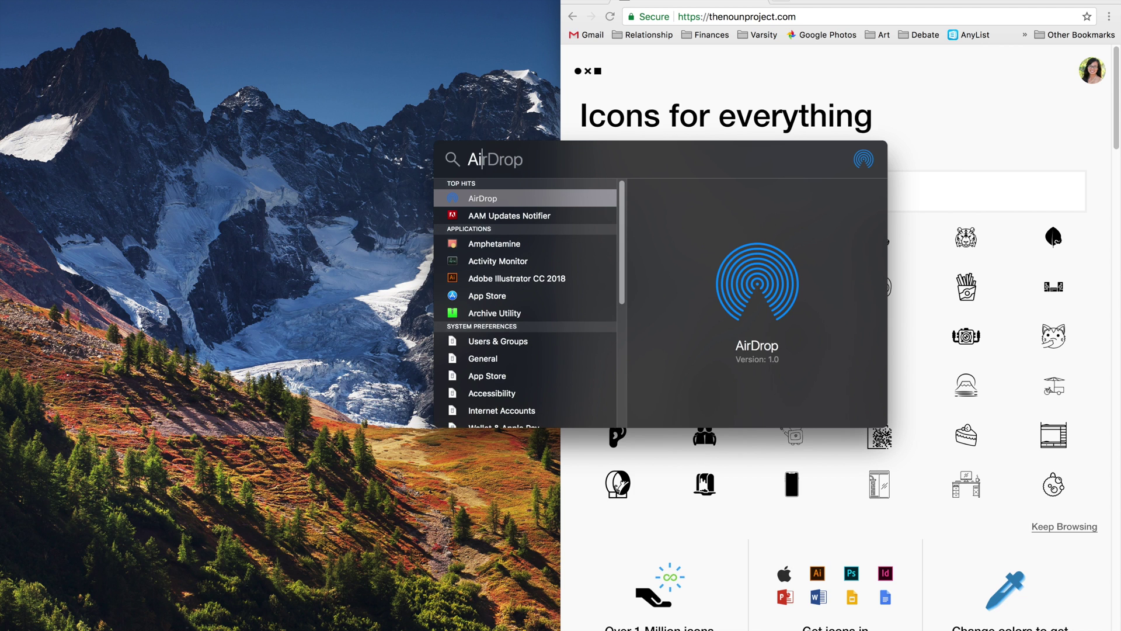
key("BackSpace")
type("dole")
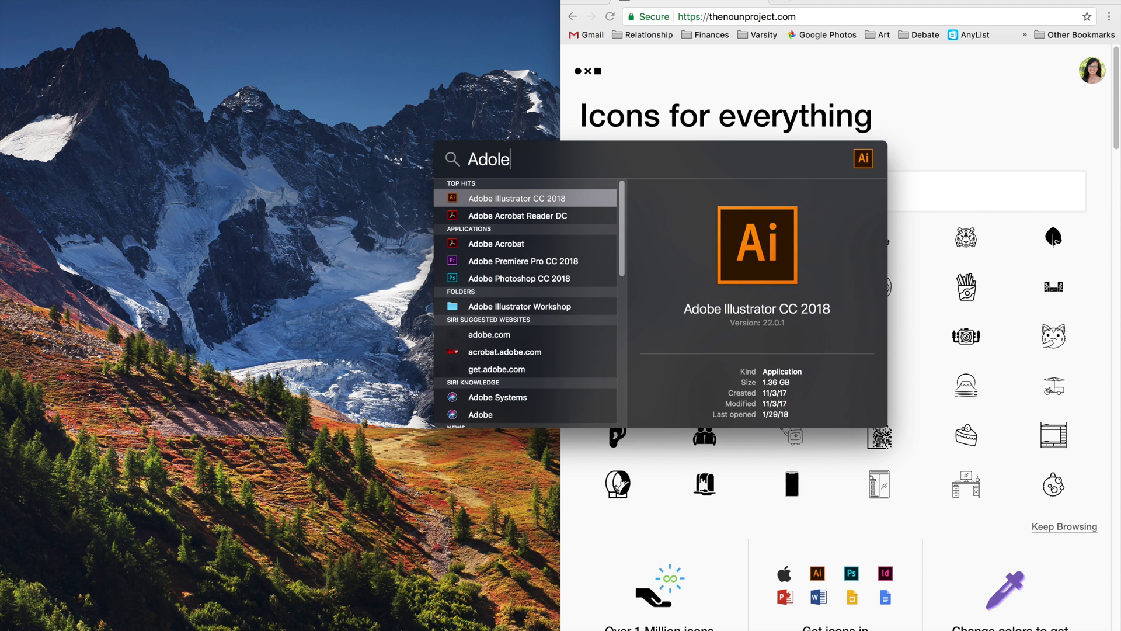
key("BackSpace")
key("BackSpace")
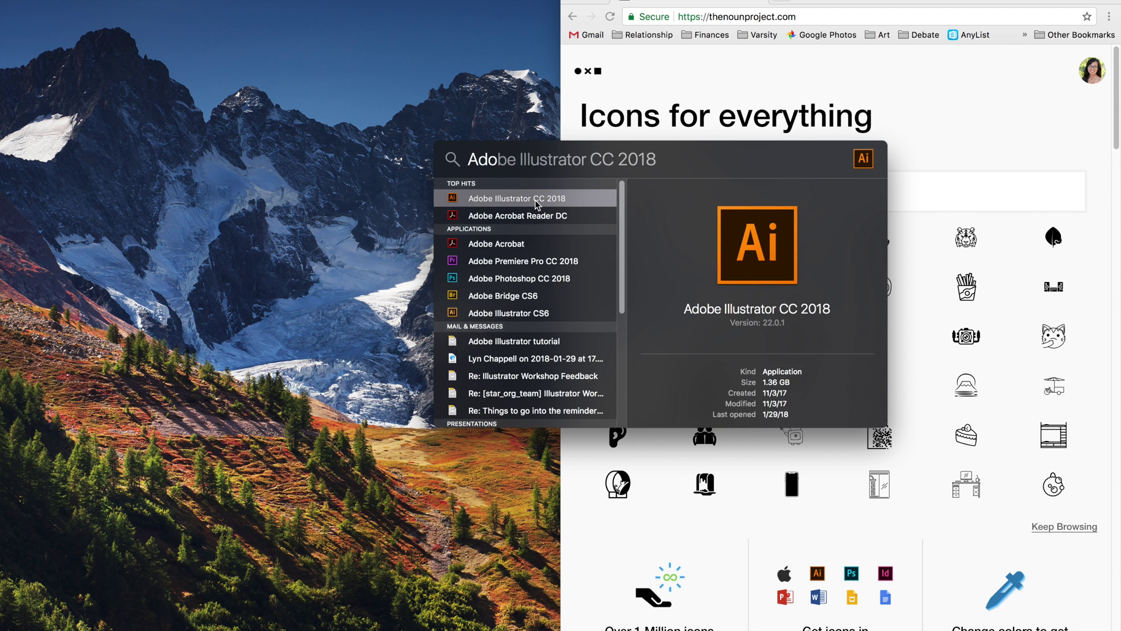
left_click(536, 199)
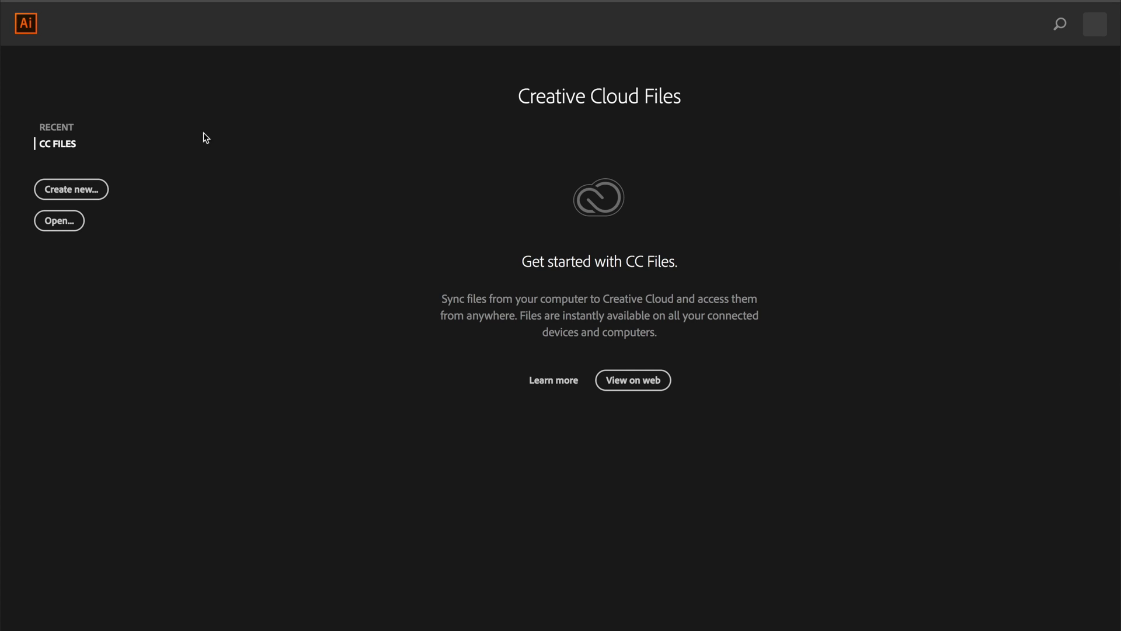
Start a new document from the Print presets and name it "Ai Tutorial".
left_click(81, 187)
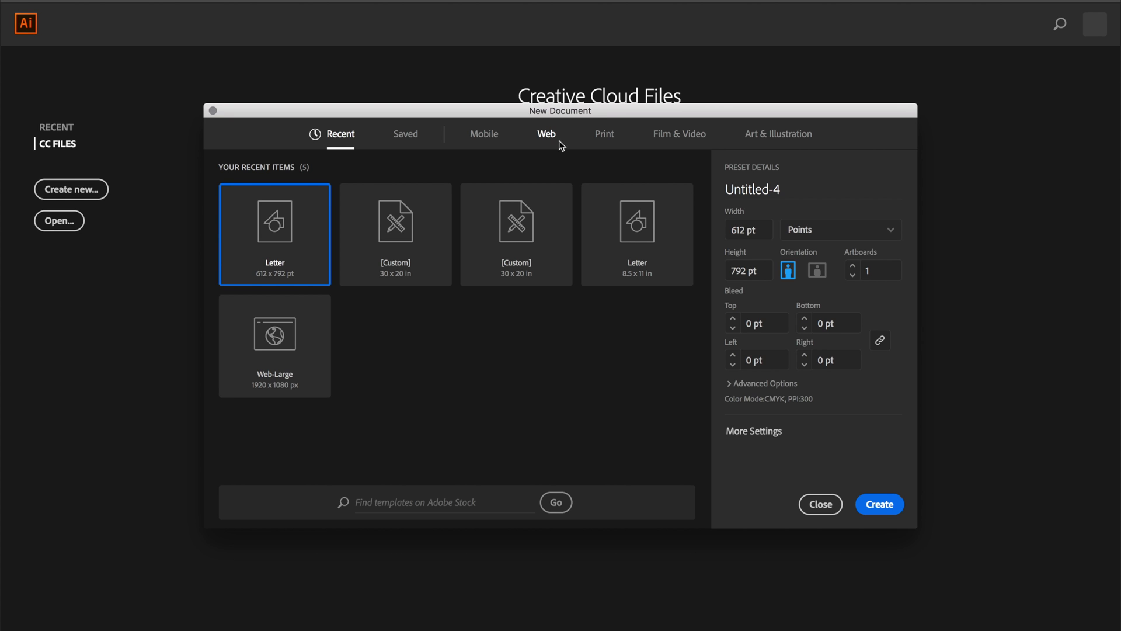
left_click(605, 137)
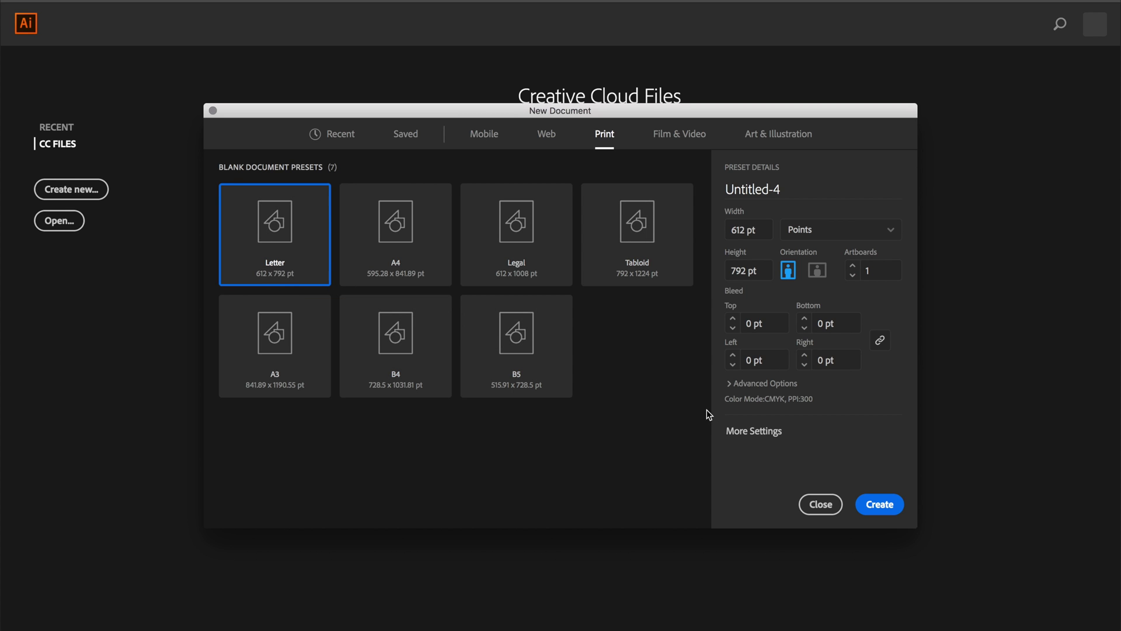
left_click(786, 190)
left_click(804, 190)
left_click_drag(803, 190, 694, 200)
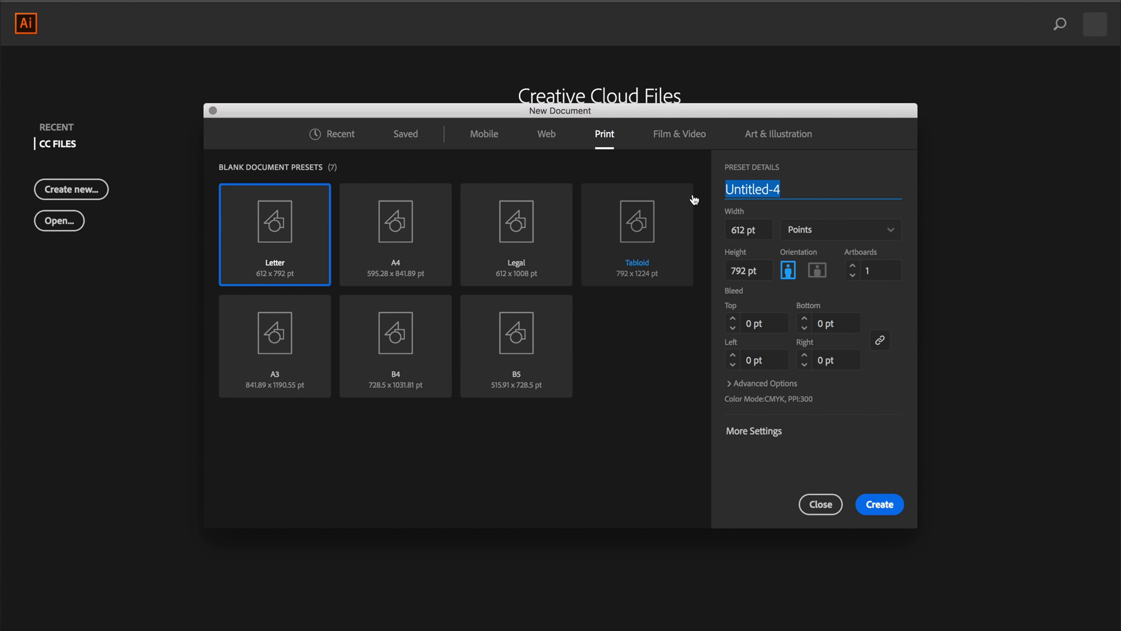
type("l")
key("BackSpace")
type("Ai Tutorial")
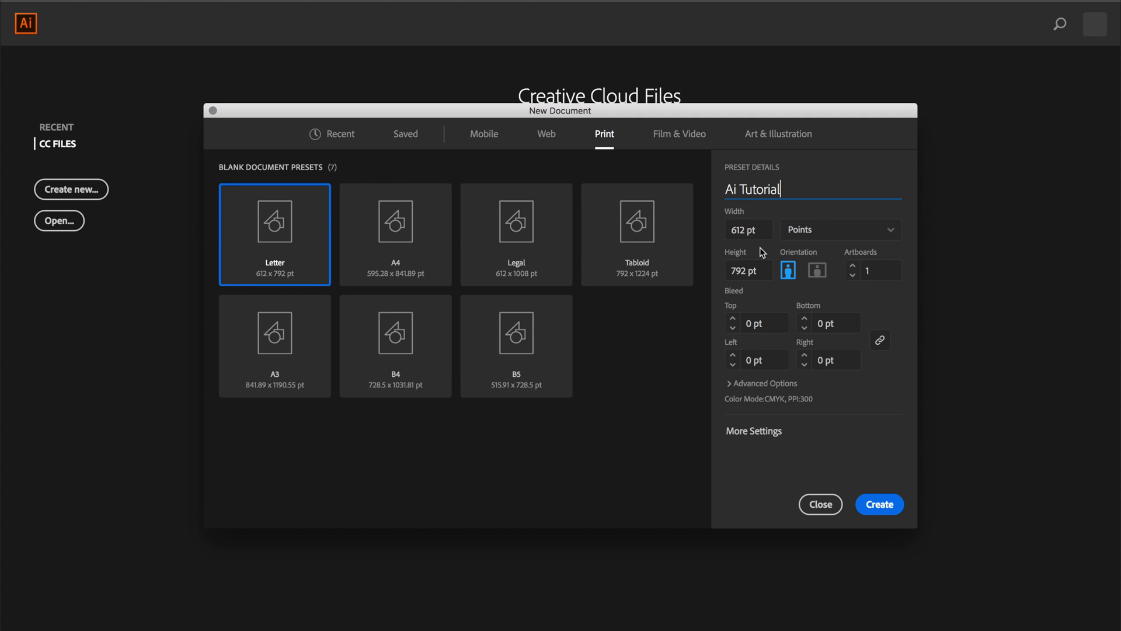
Set the units to inches and the page size to 30 in wide by 20 in high, and create the document.
left_click(817, 234)
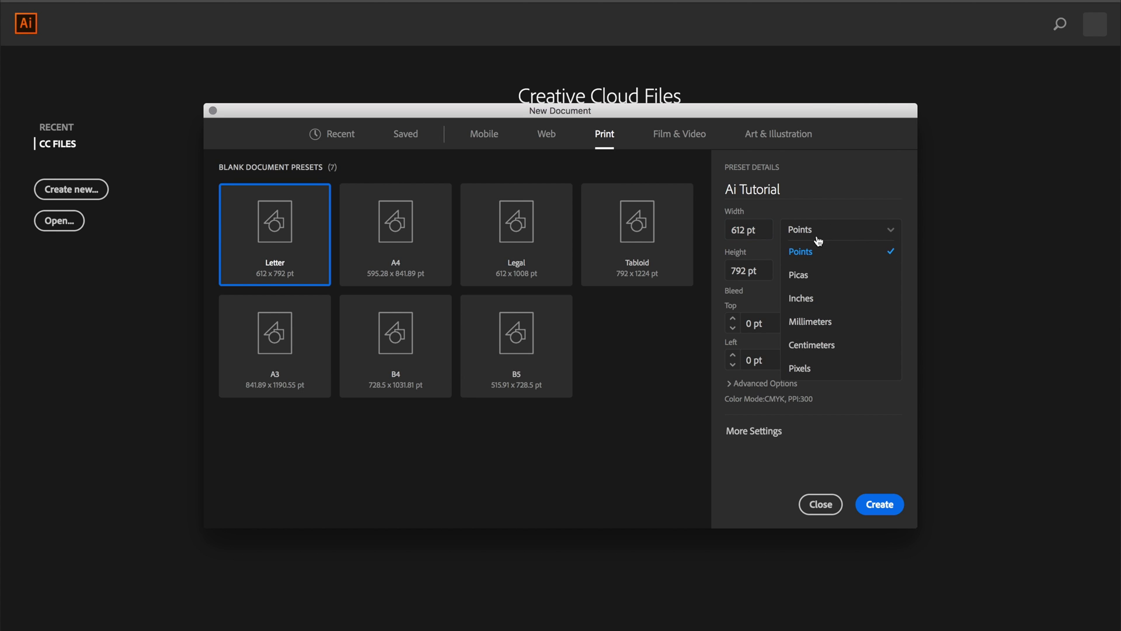
left_click(816, 306)
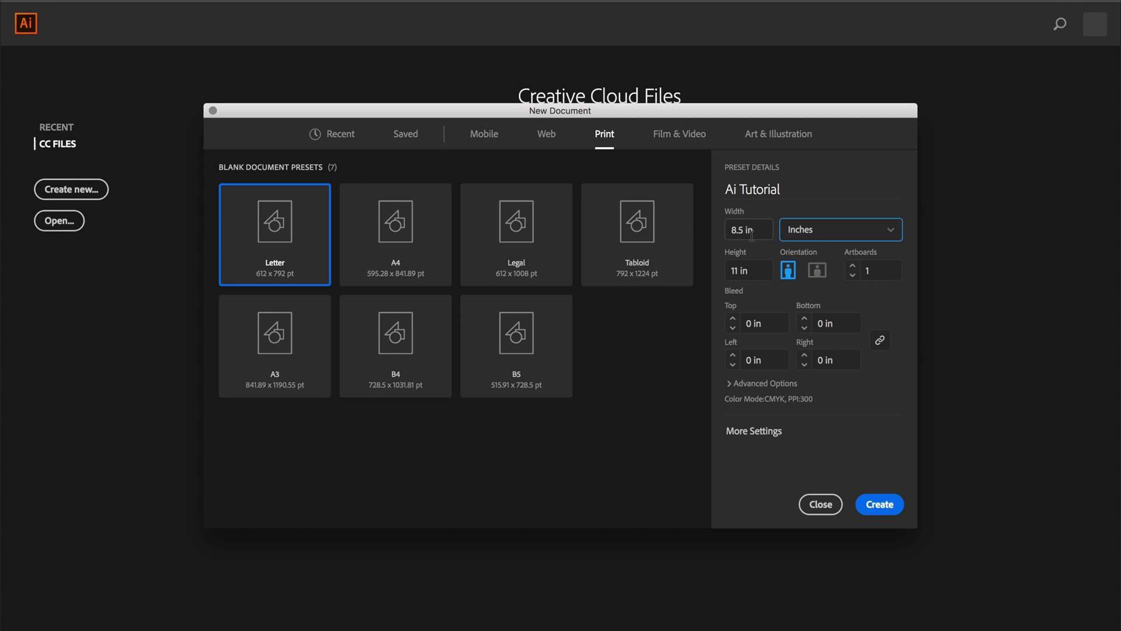
left_click(730, 231)
type("30")
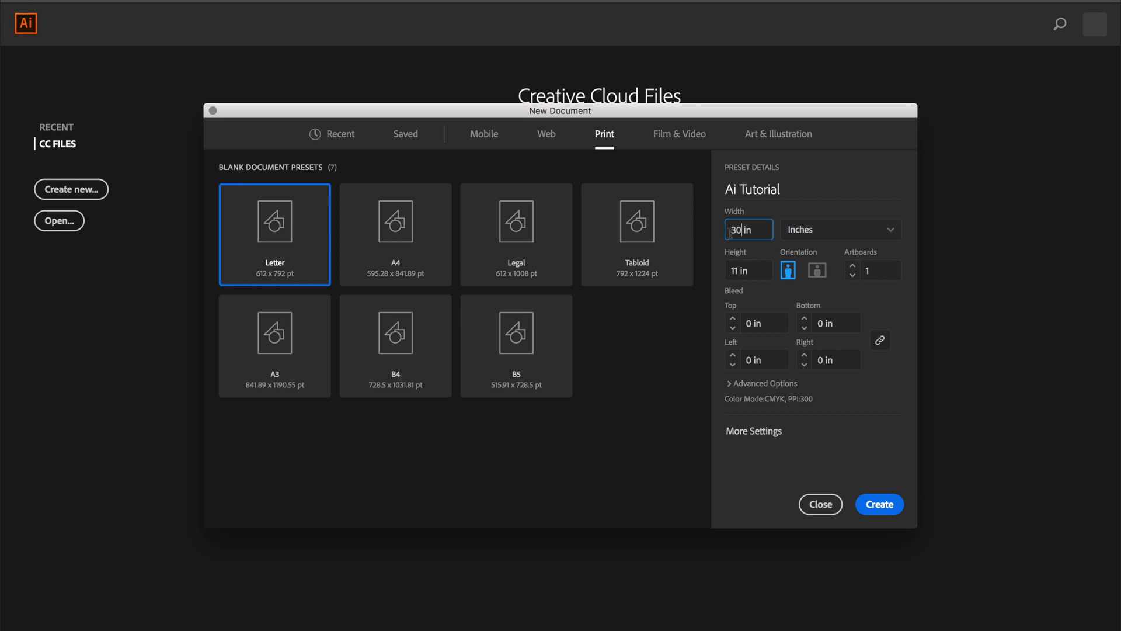
left_click(737, 271)
type("20 in")
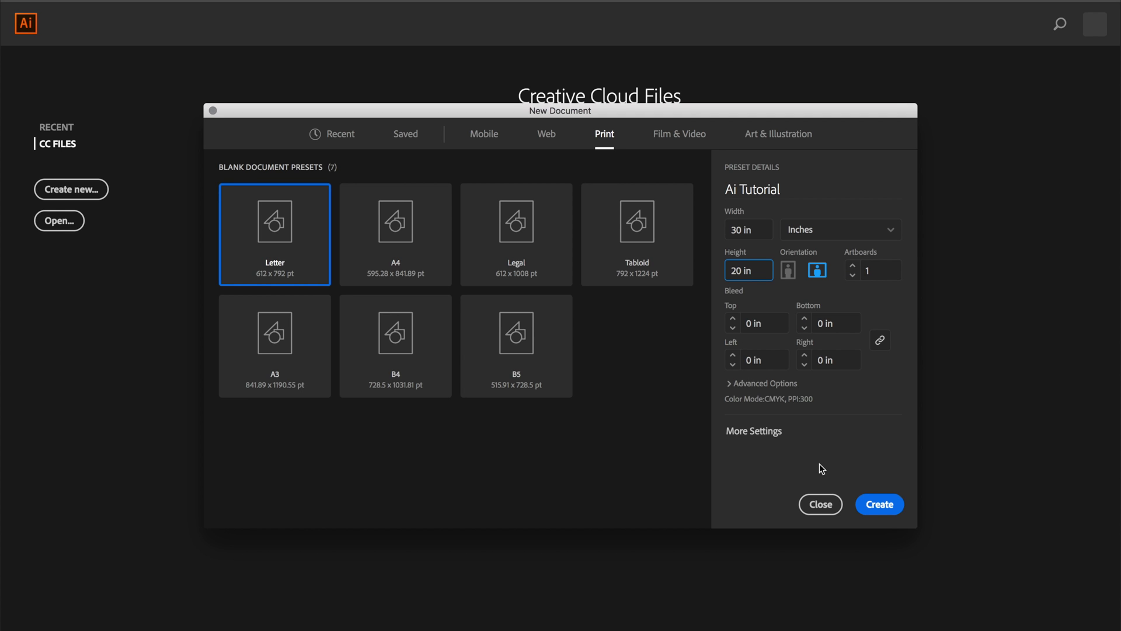
left_click(873, 505)
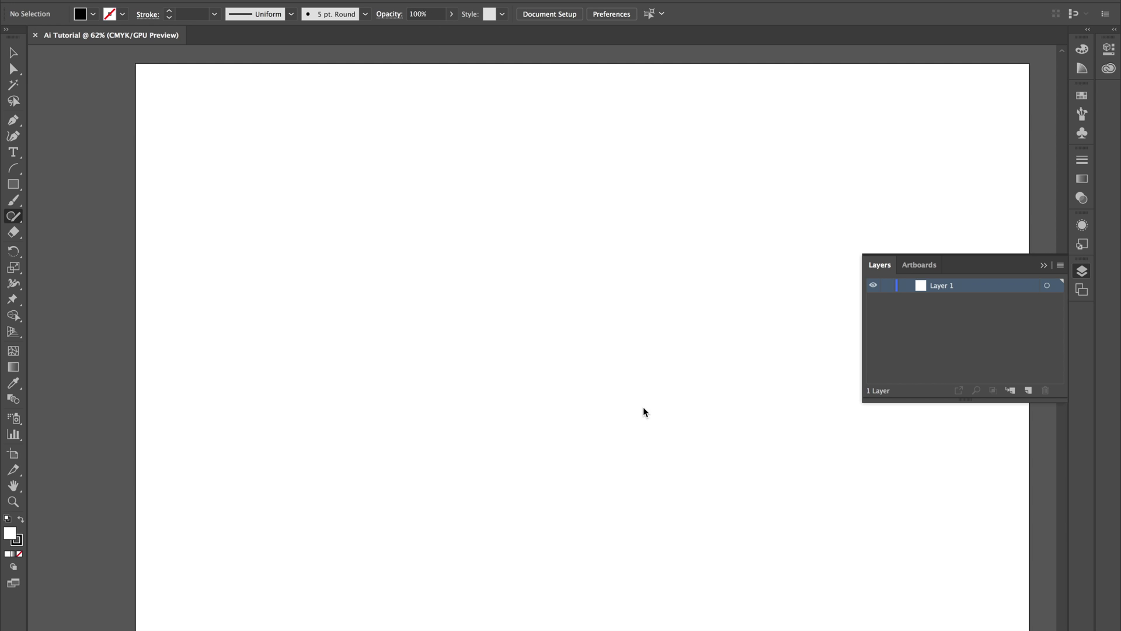
Draw an arc about 6.36 in wide and 2.64 in high in the upper-left part of the artboard with the Arc tool.
scroll(178, 546, "right", 2)
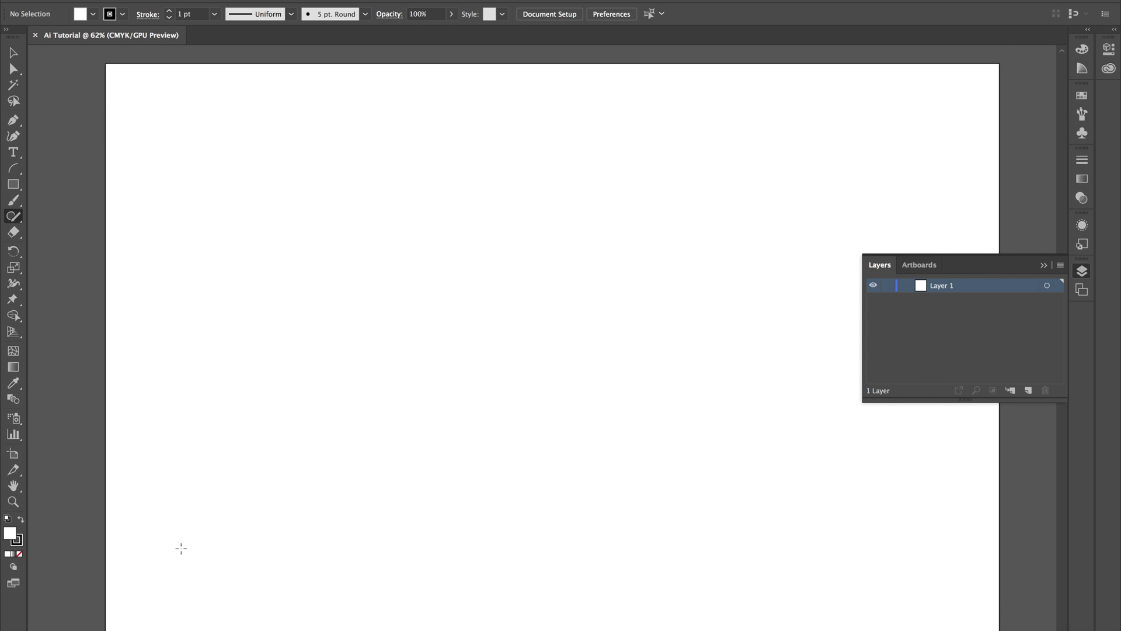
scroll(181, 548, "right", 1)
scroll(181, 548, "down", 1)
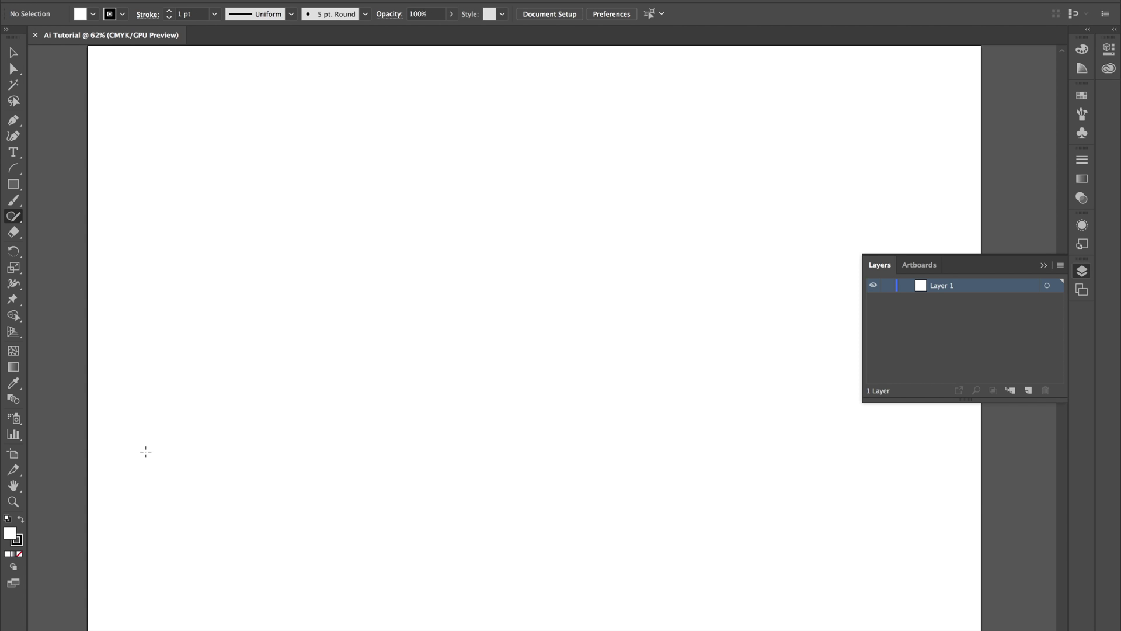
left_click(12, 180)
left_click(12, 173)
left_click_drag(12, 175, 47, 167)
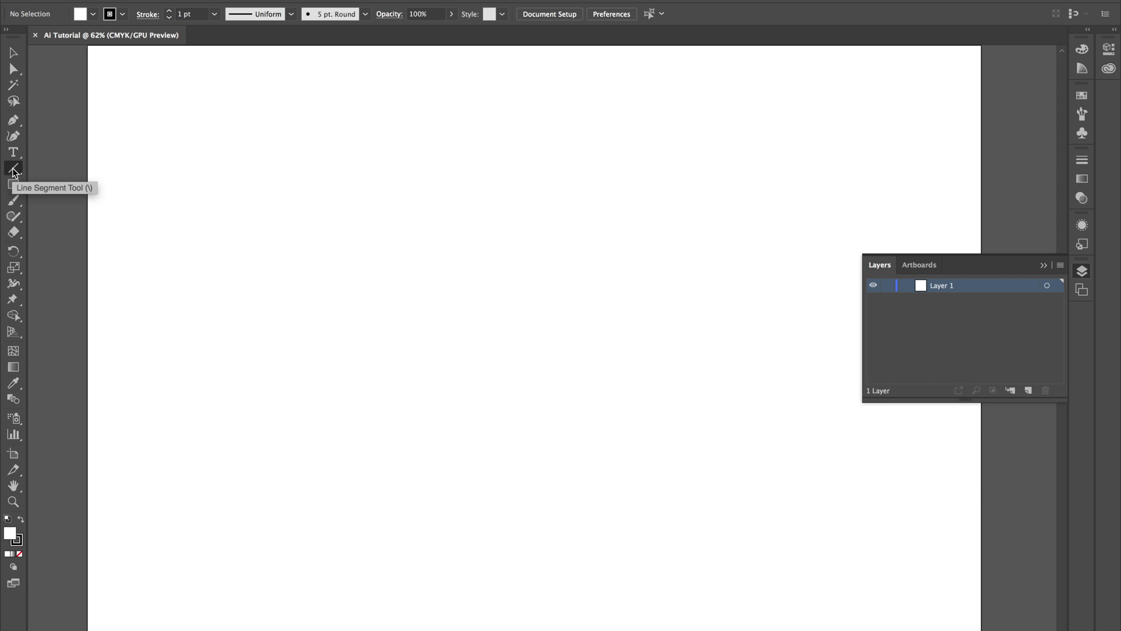
double_click(13, 169)
left_click(20, 163)
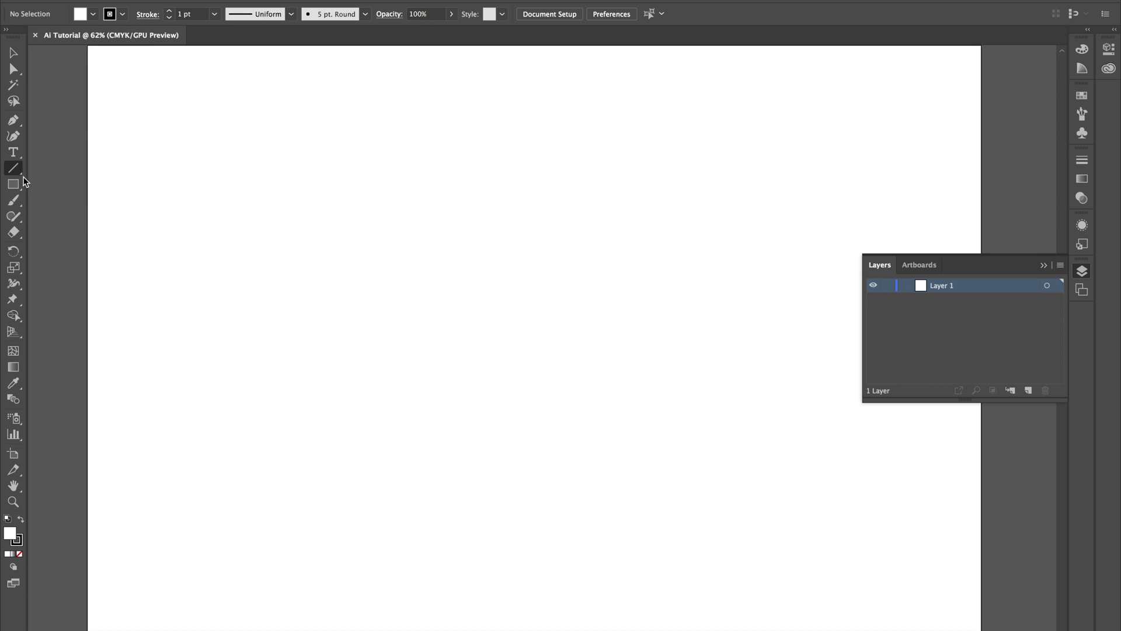
left_click_drag(13, 169, 52, 184)
left_click_drag(262, 154, 452, 232)
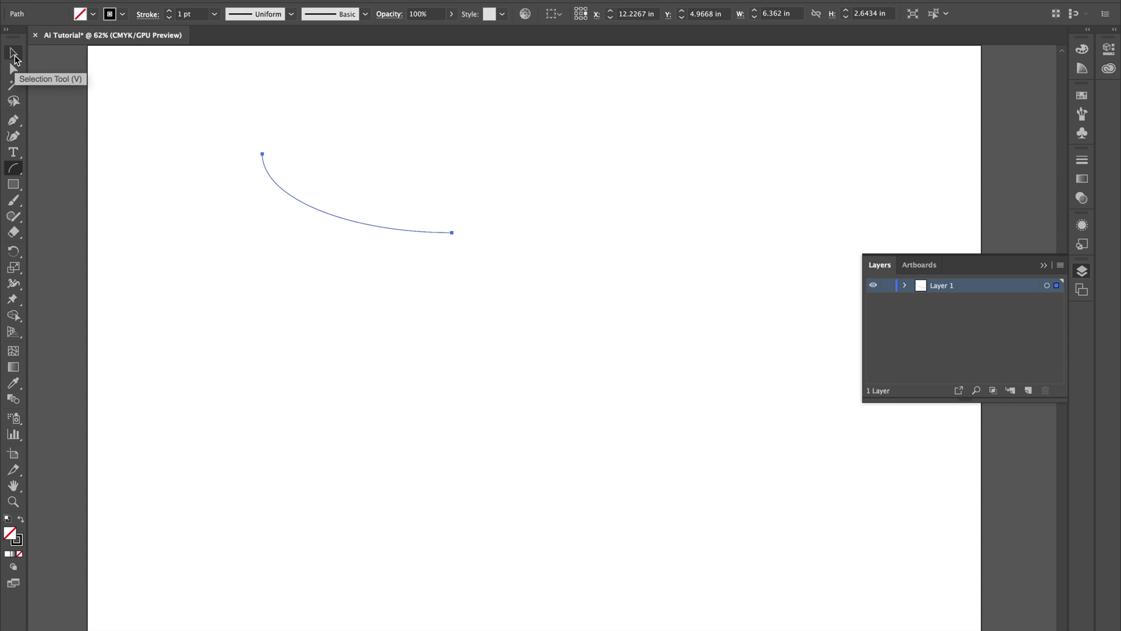
Select the whole arc and move it about 1.1 in to the right and 0.2 in up.
left_click(14, 58)
left_click(424, 232)
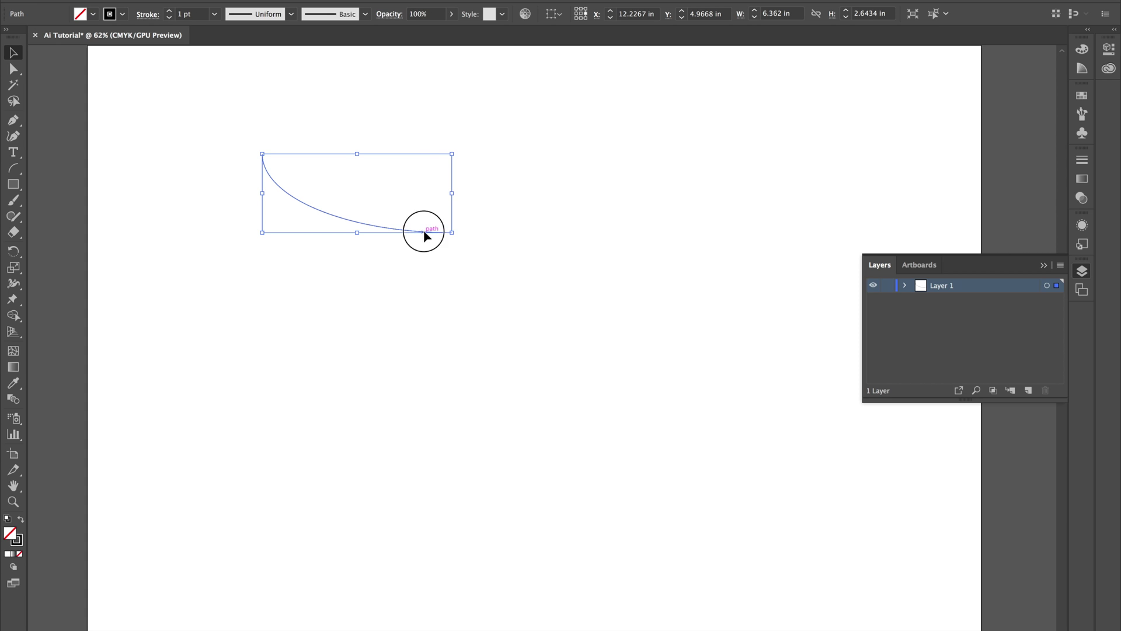
left_click(401, 224)
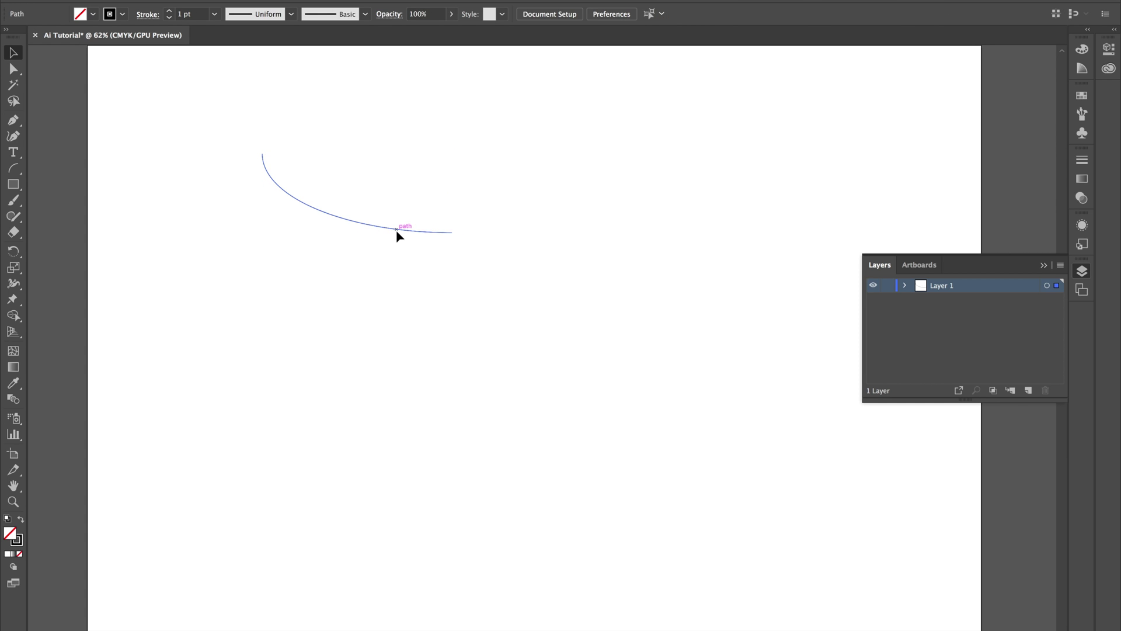
left_click(396, 230)
left_click_drag(295, 205, 340, 200)
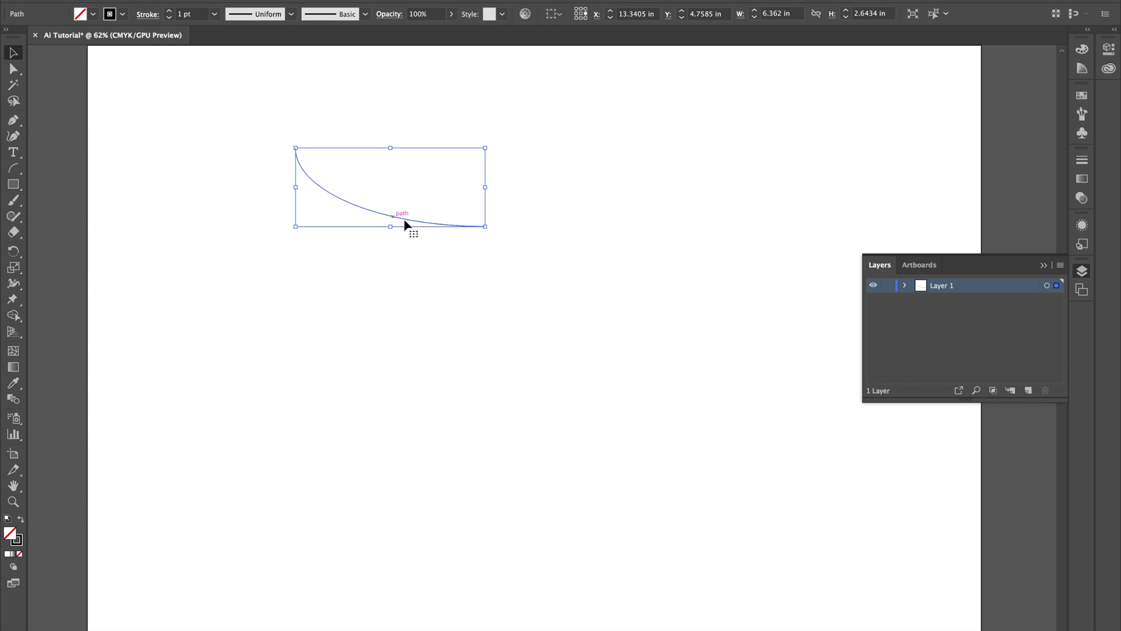
Reshape the arc into a deep bowl by directly moving its two end anchor points and their direction handles.
left_click(13, 68)
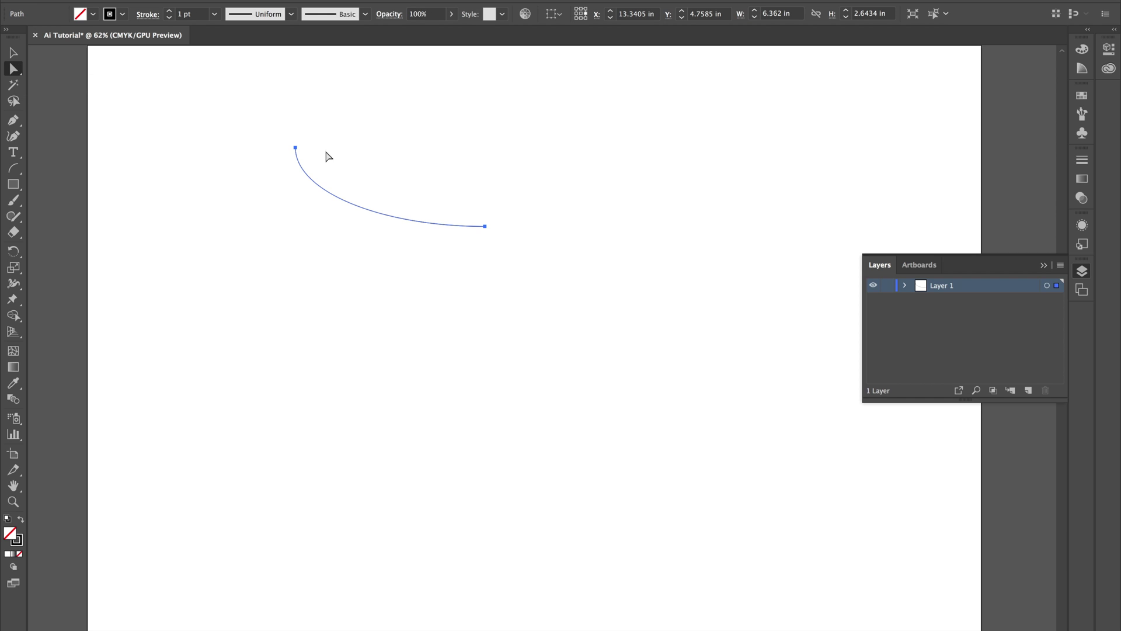
left_click(295, 148)
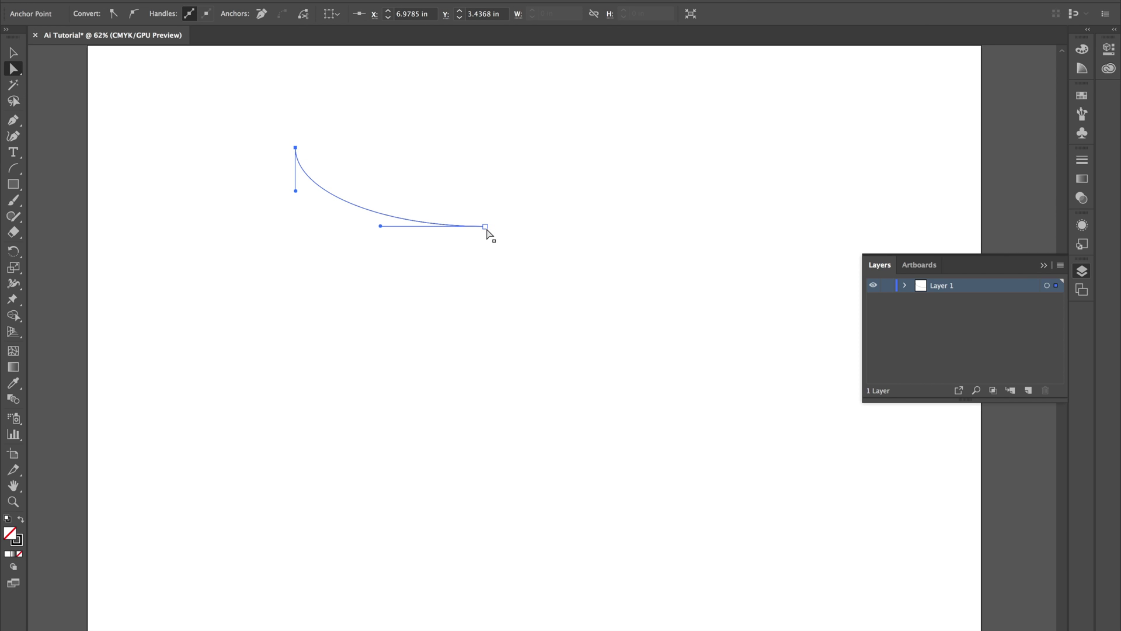
left_click_drag(380, 226, 439, 256)
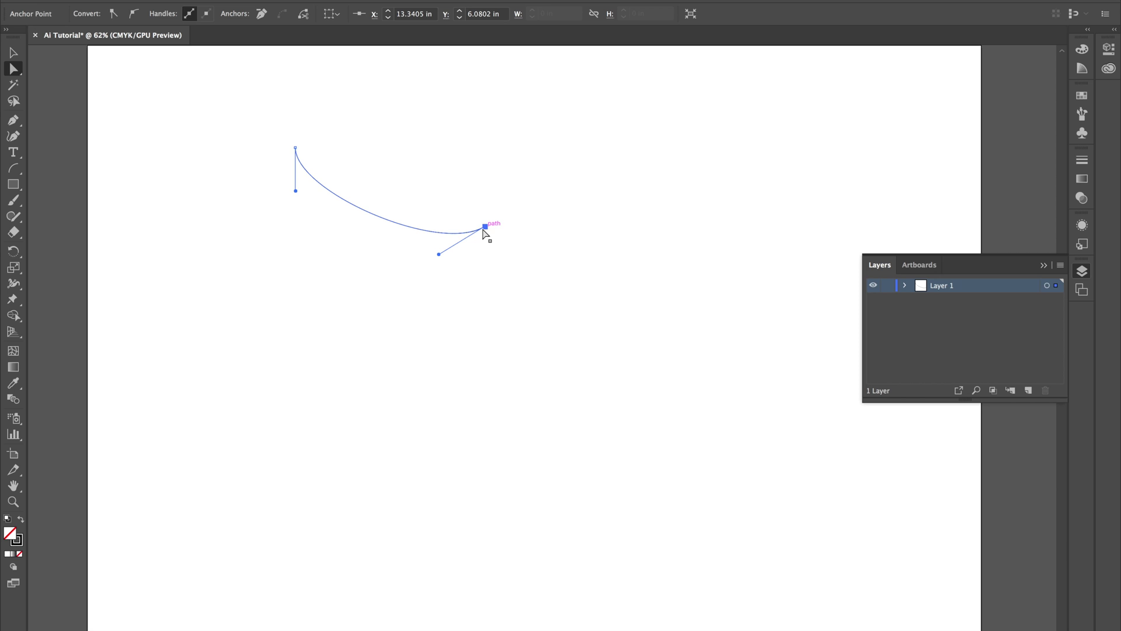
left_click_drag(296, 148, 271, 174)
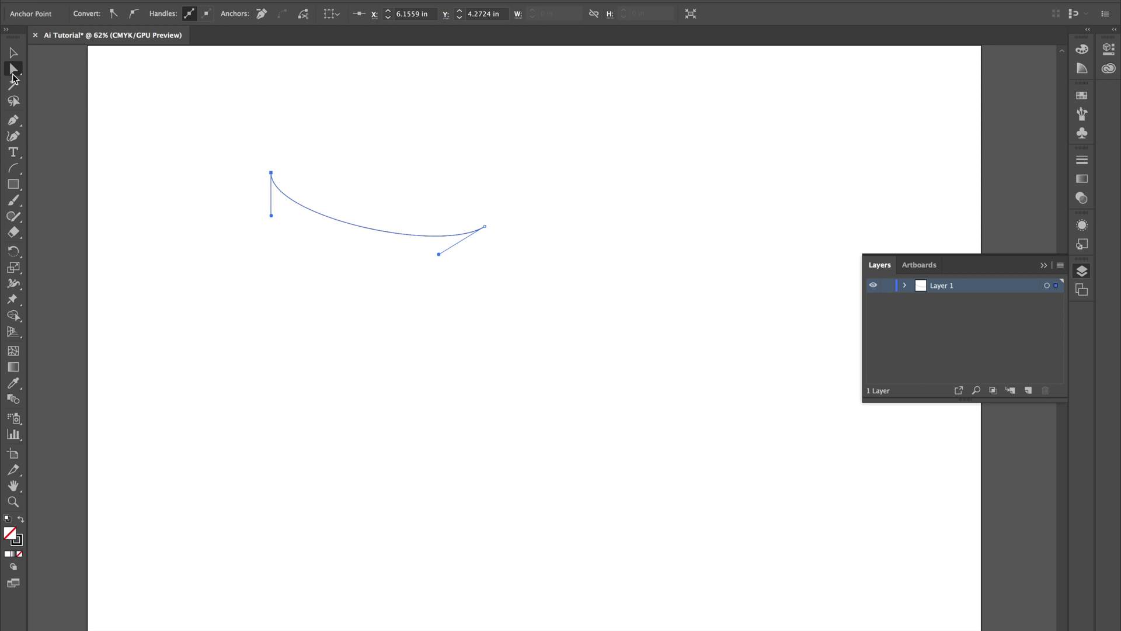
mouse_move(486, 227)
left_mouse_down()
mouse_move(424, 187)
mouse_move(487, 206)
left_mouse_up()
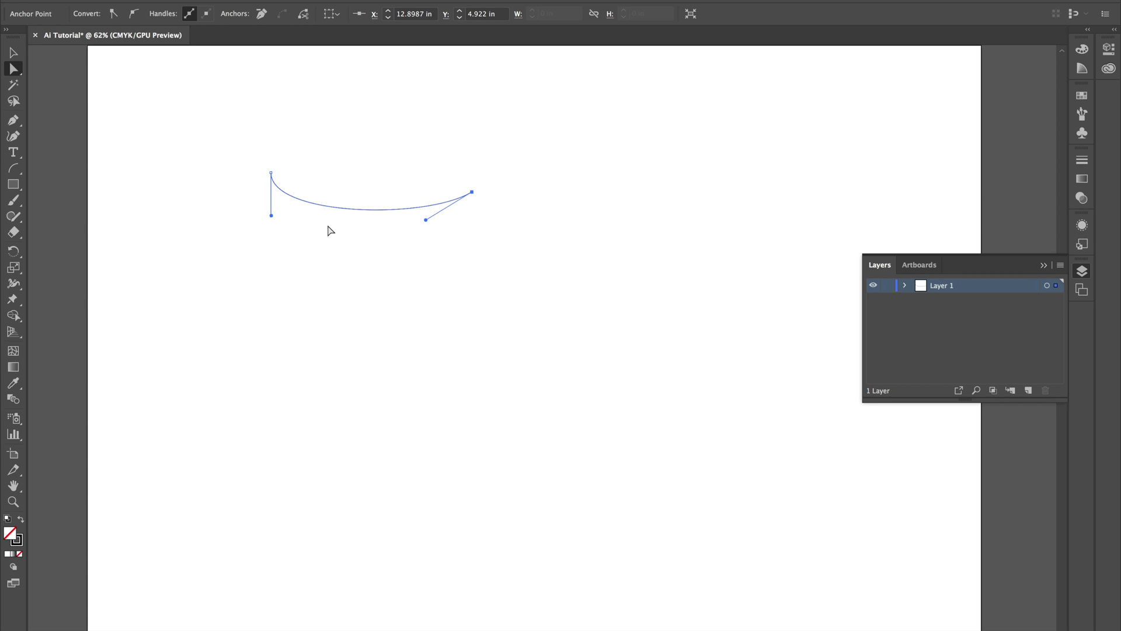
left_click_drag(426, 220, 445, 328)
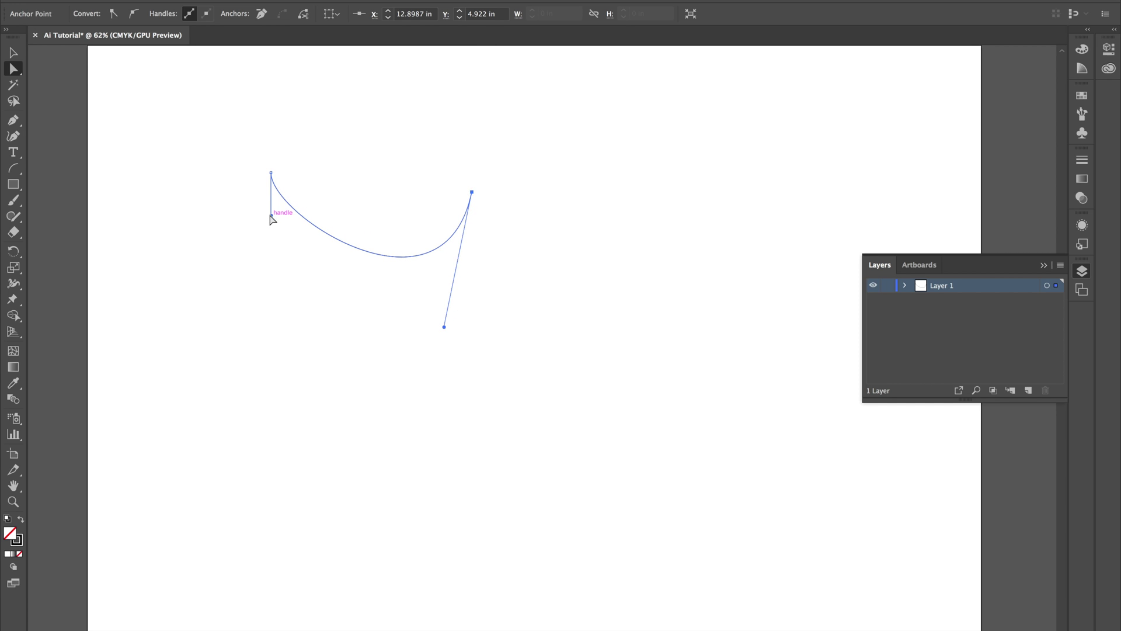
left_click_drag(270, 216, 227, 266)
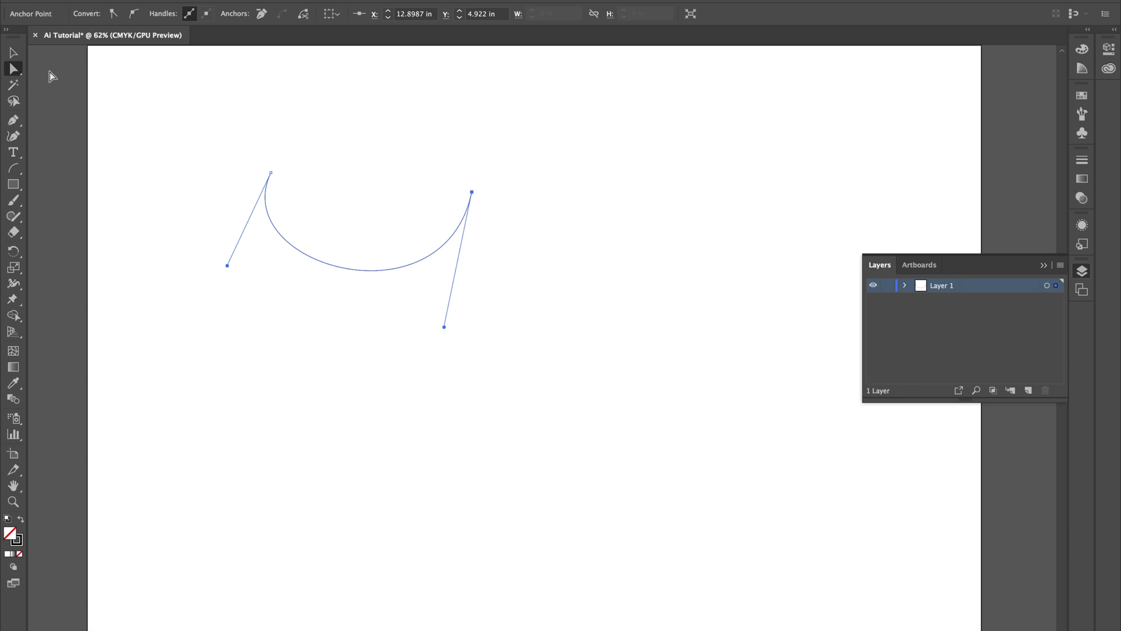
Bring the curve's right end anchor down below its left one, redirect its handle, and shift the upper anchor slightly inward.
left_click(16, 56)
left_click(13, 69)
left_click_drag(474, 194, 379, 331)
left_click_drag(350, 464, 283, 310)
left_click_drag(375, 326, 362, 306)
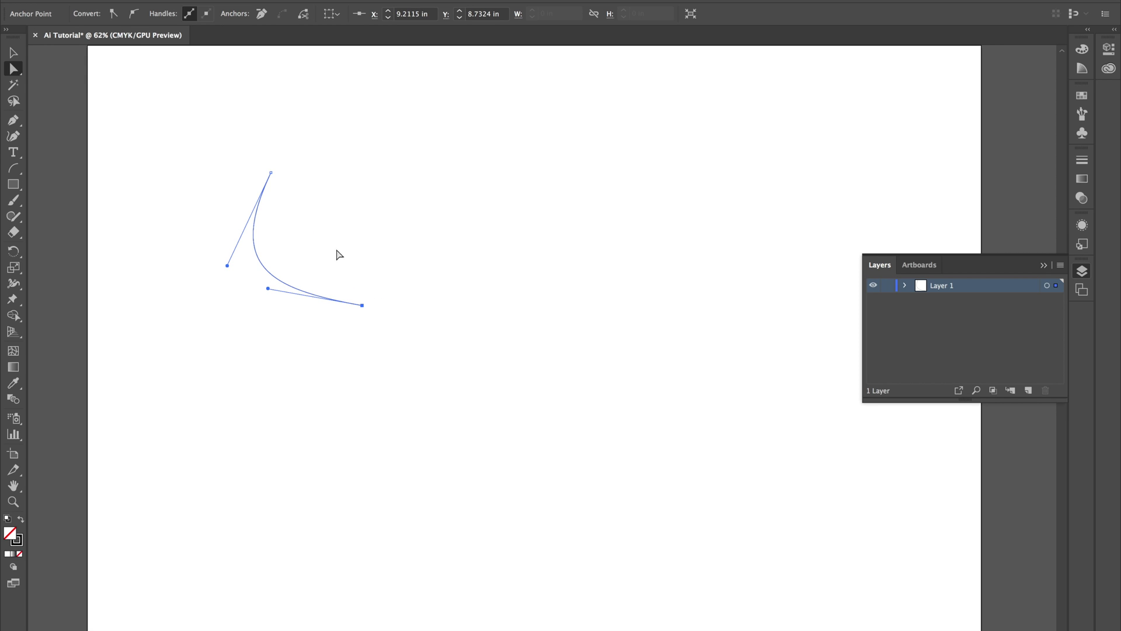
left_click_drag(275, 182, 286, 194)
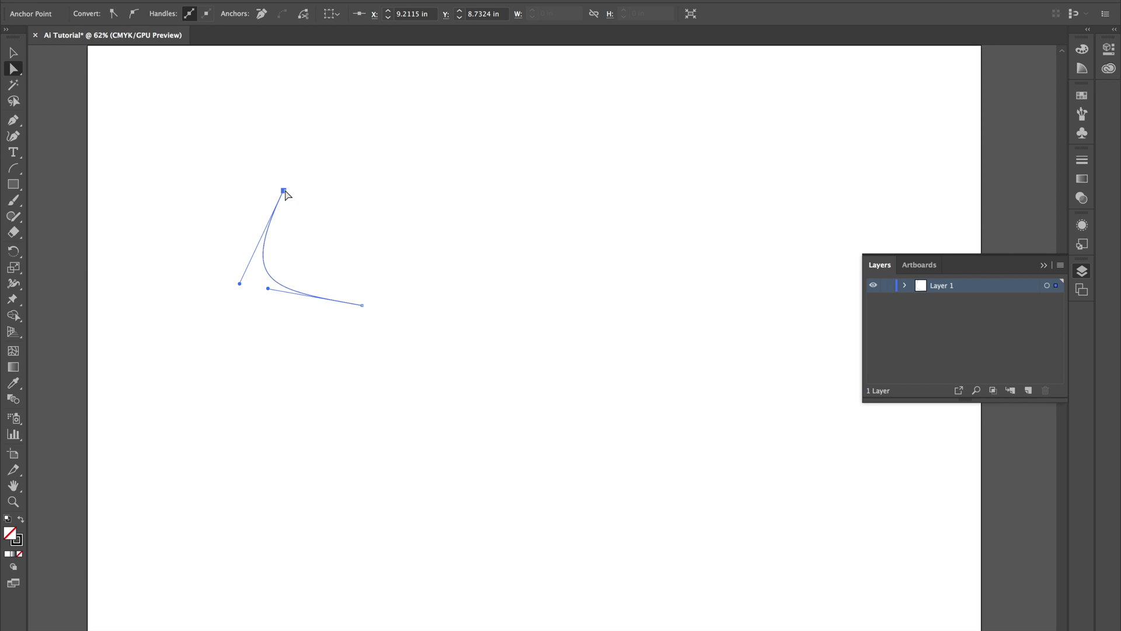
Bend the curve into a leftward hook by swinging the upper handle outward, lowering the bottom anchor and raising its handle.
left_click(362, 304)
mouse_move(362, 305)
left_mouse_down()
mouse_move(356, 327)
mouse_move(362, 305)
left_mouse_up()
left_click_drag(239, 283, 190, 139)
left_click_drag(357, 308, 291, 351)
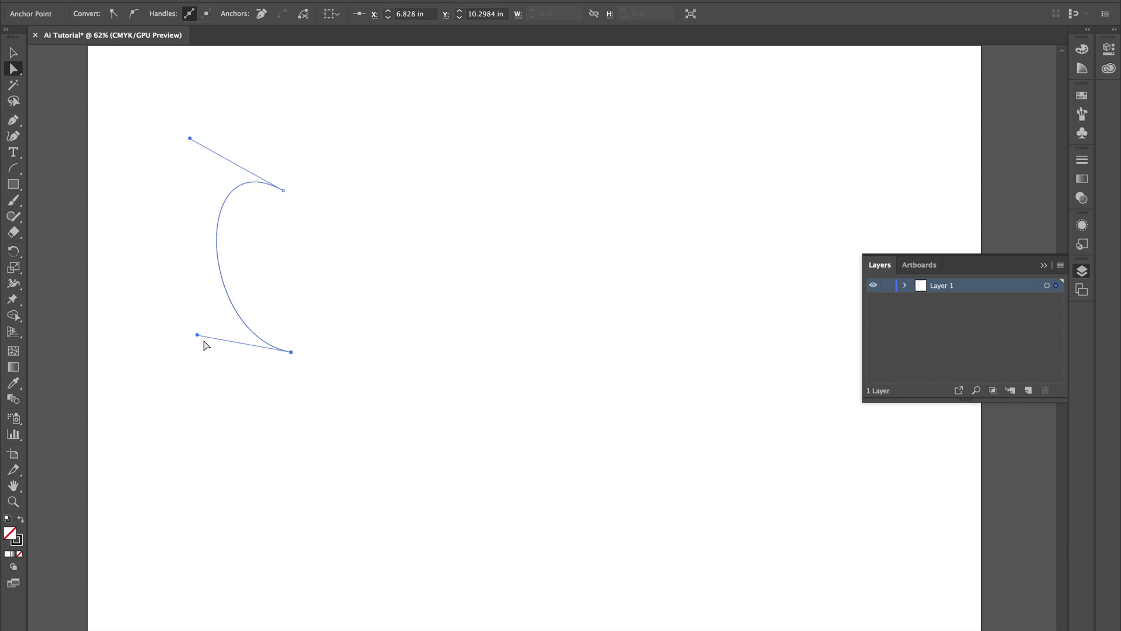
left_click_drag(196, 335, 217, 267)
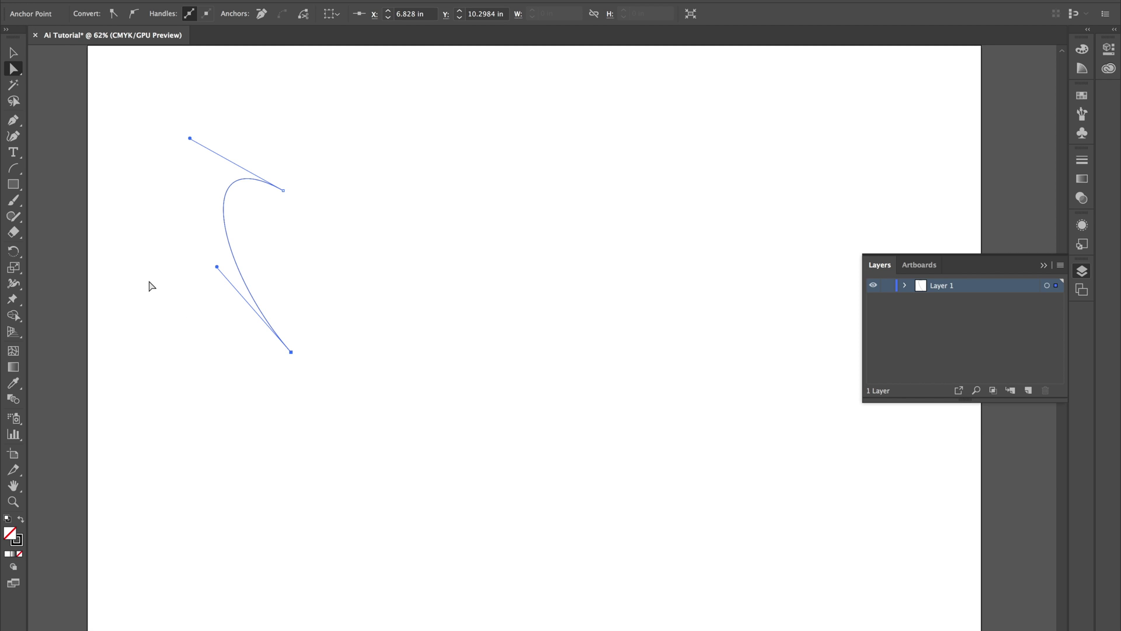
Draw a rectangle about 5.58 in by 2.49 in right of the curve and round all its corners to about 0.75 in.
left_click(13, 185)
left_click_drag(417, 106, 584, 179)
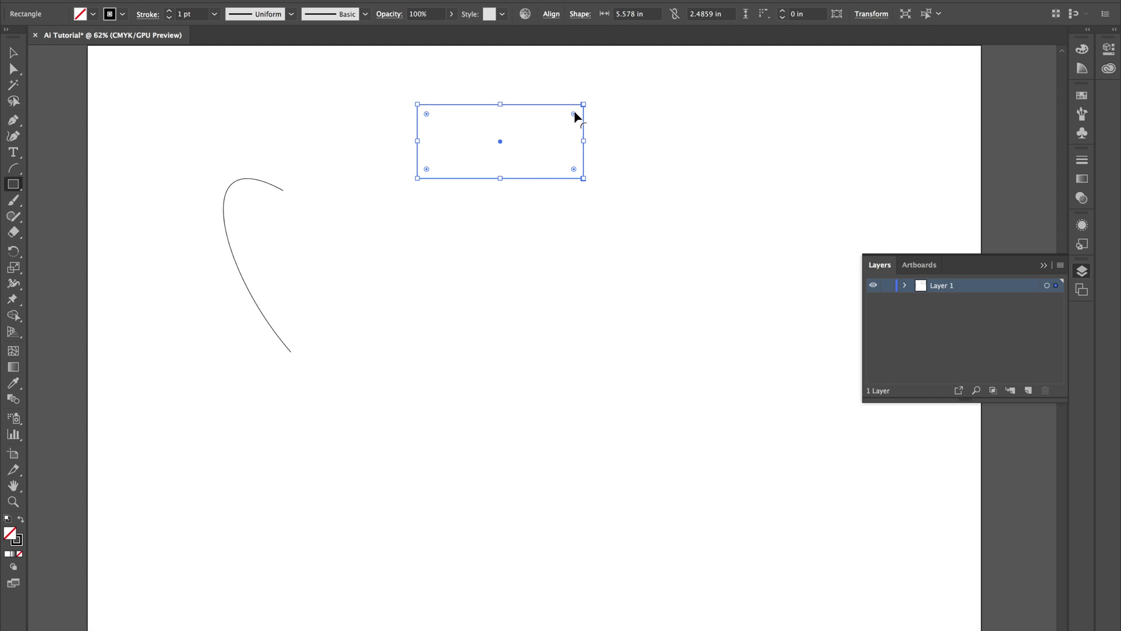
mouse_move(574, 114)
left_mouse_down()
mouse_move(593, 100)
mouse_move(563, 129)
left_mouse_up()
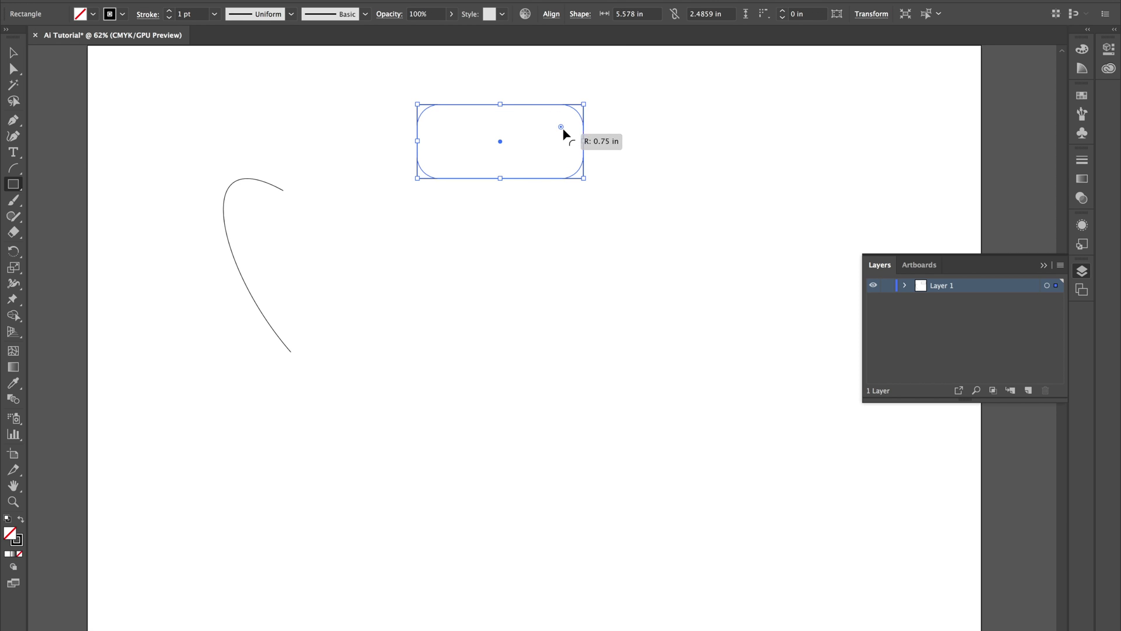
double_click(561, 126)
left_click(500, 142)
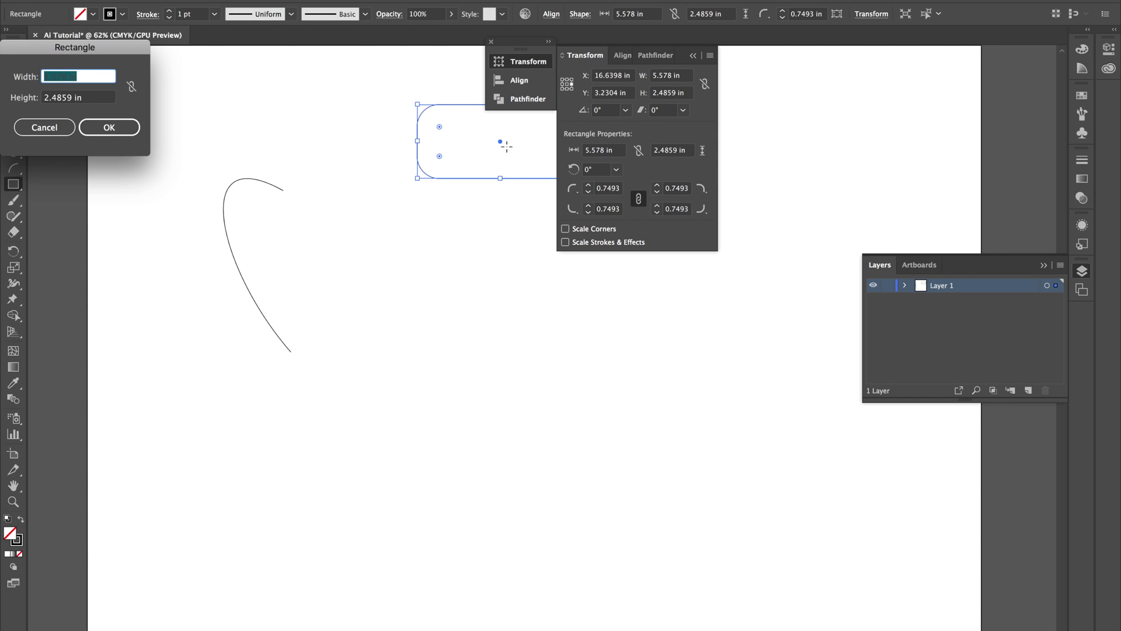
left_click(44, 127)
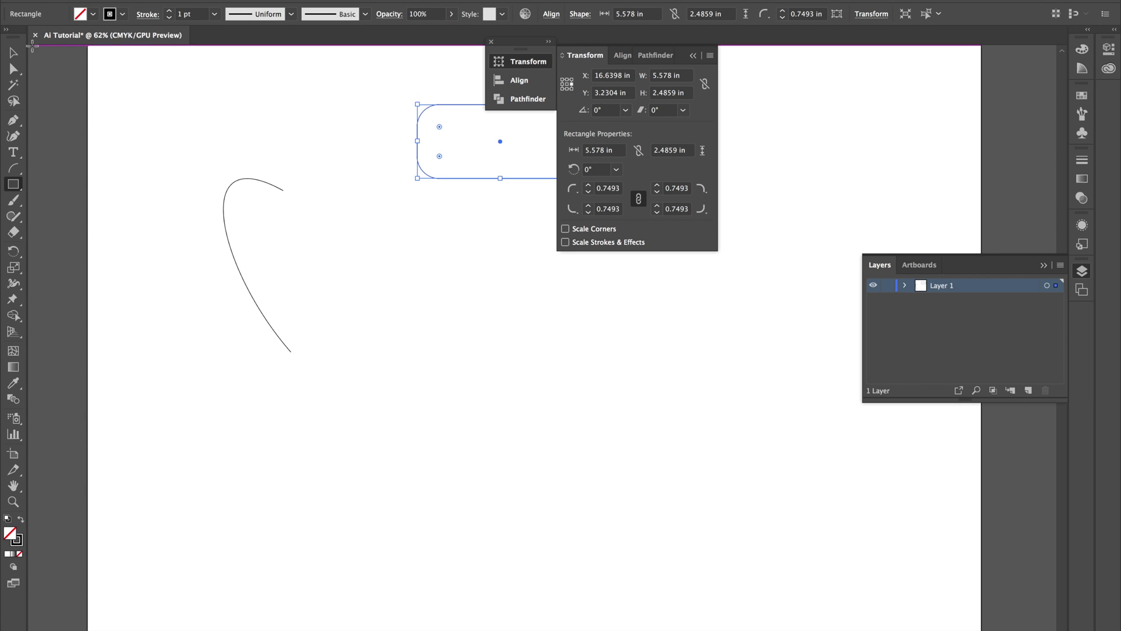
key("v")
left_click(498, 237)
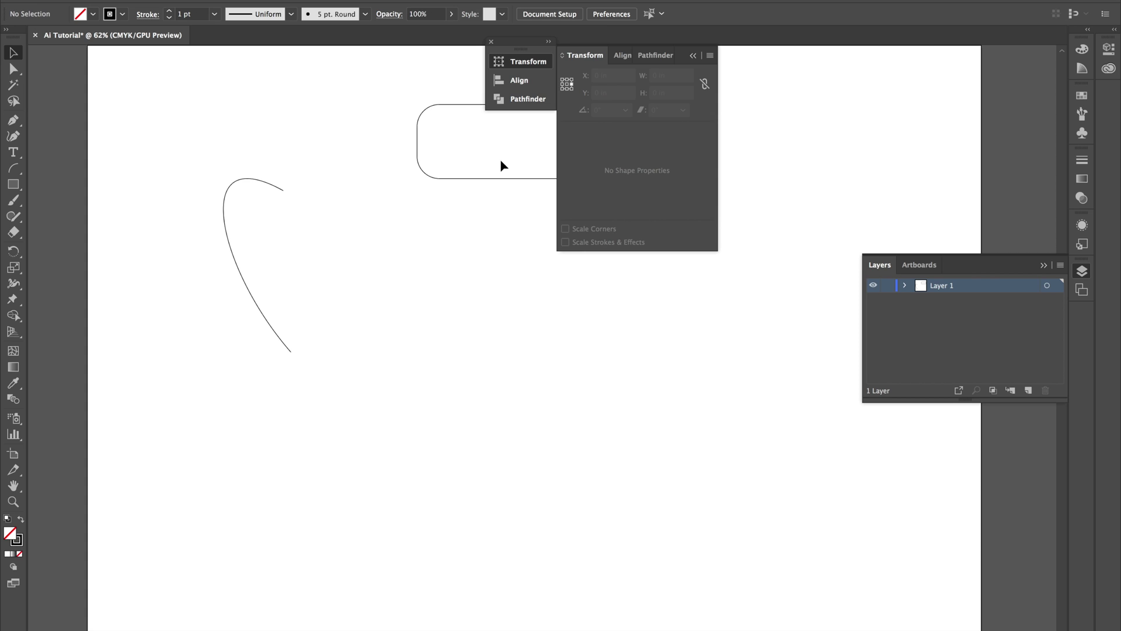
left_click(492, 41)
Directly adjust the upper-right corner's top anchor point on the large rounded rectangle, making that corner's radius about 0.69 in.
left_click(499, 104)
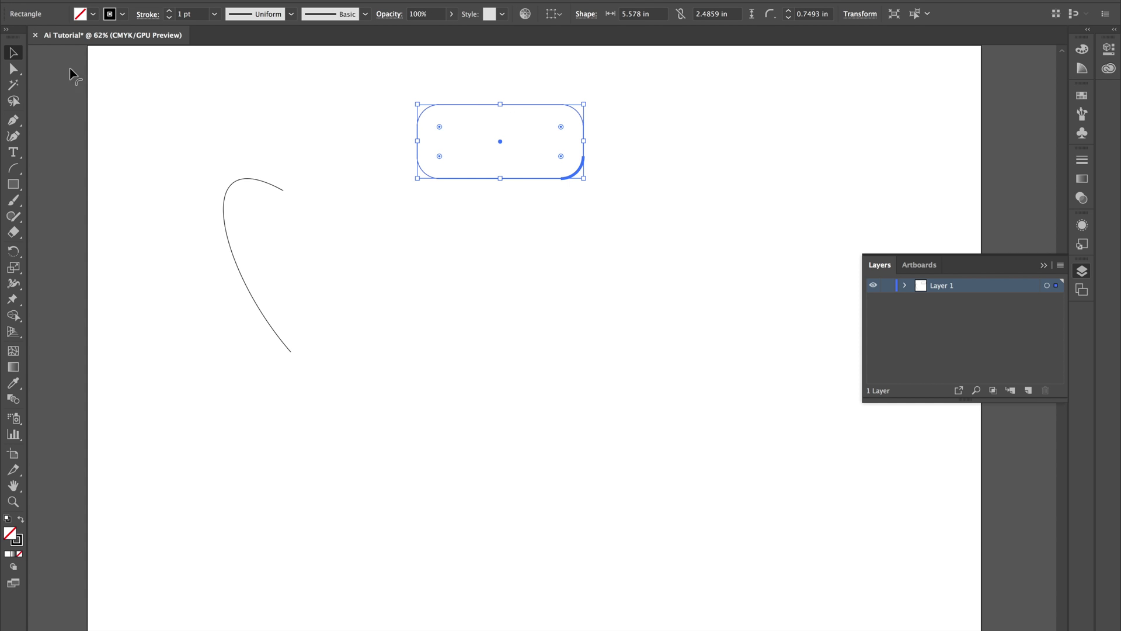
left_click(13, 69)
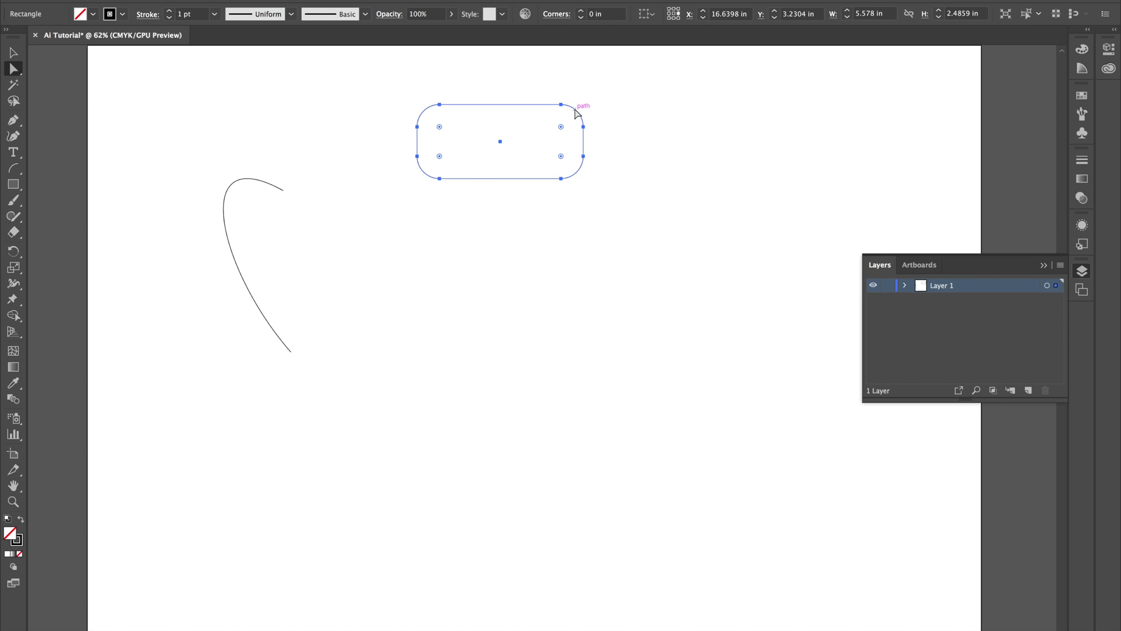
left_click(562, 104)
mouse_move(564, 109)
left_mouse_down()
mouse_move(573, 75)
mouse_move(564, 108)
left_mouse_up()
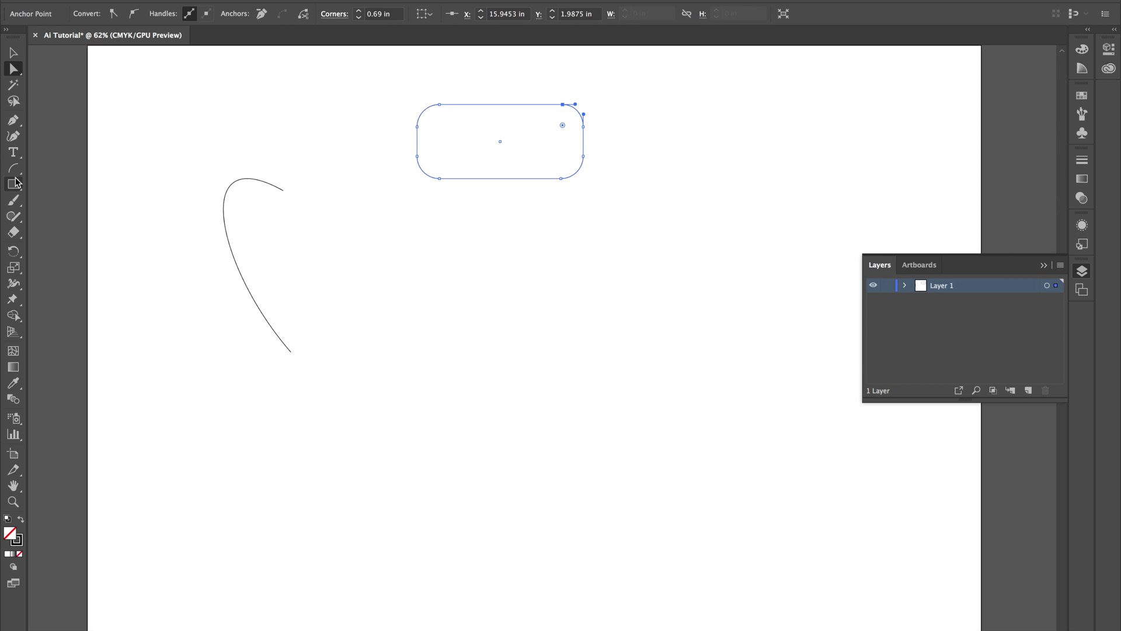
Draw a small rounded rectangle above the hooked curve with the Rounded Rectangle tool.
left_click_drag(16, 183, 18, 182)
left_click(75, 200)
left_click_drag(235, 78, 323, 118)
Draw an upright ellipse about 2.81 in wide and 4.4 in high to the right of the large rounded rectangle.
left_click_drag(22, 189, 21, 189)
left_click_drag(138, 194, 112, 216)
mouse_move(657, 97)
left_mouse_down()
mouse_move(781, 193)
mouse_move(740, 227)
left_mouse_up()
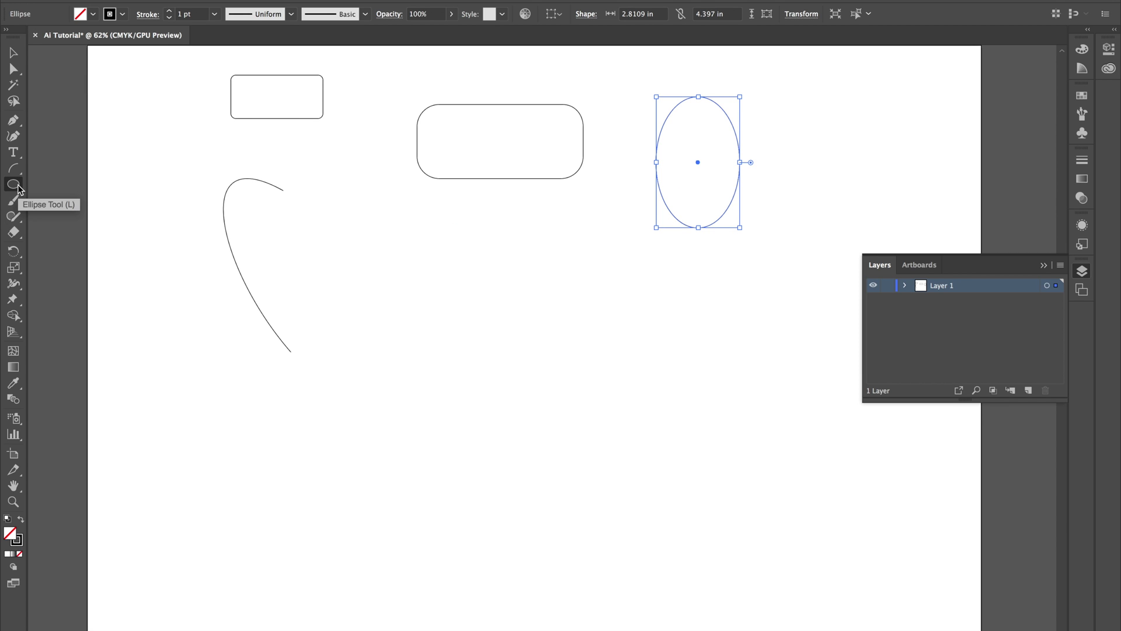
Sketch a circle below the curve, a tall ellipse mid-artboard and a wide rectangle beside it with the Shaper tool.
left_click(13, 216)
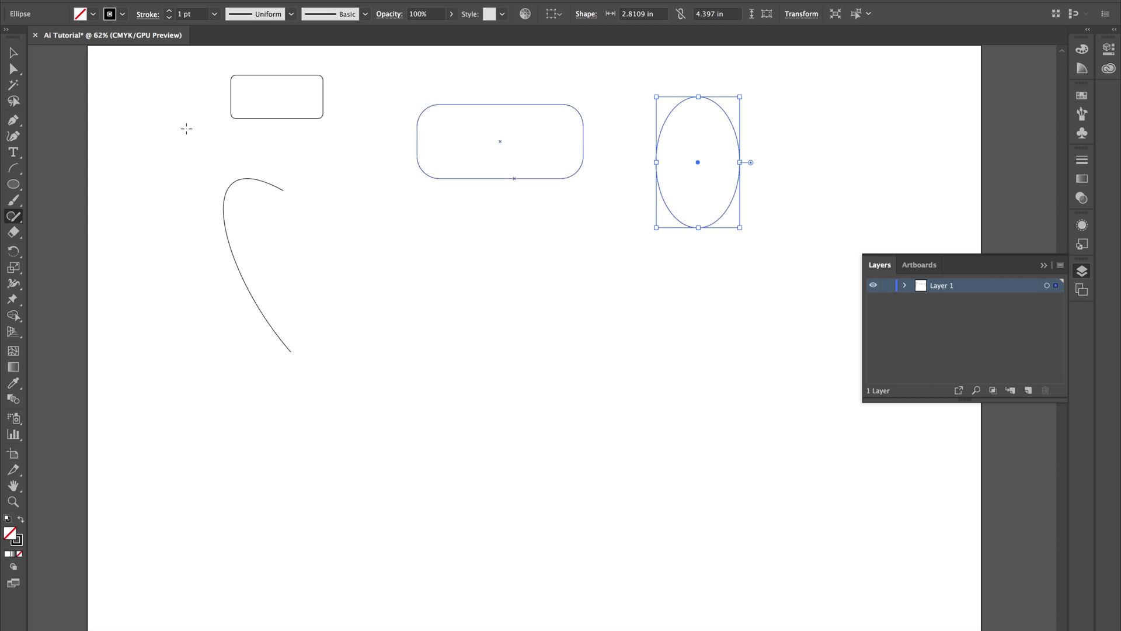
left_click(19, 189)
left_click_drag(20, 190, 92, 214)
left_click(13, 215)
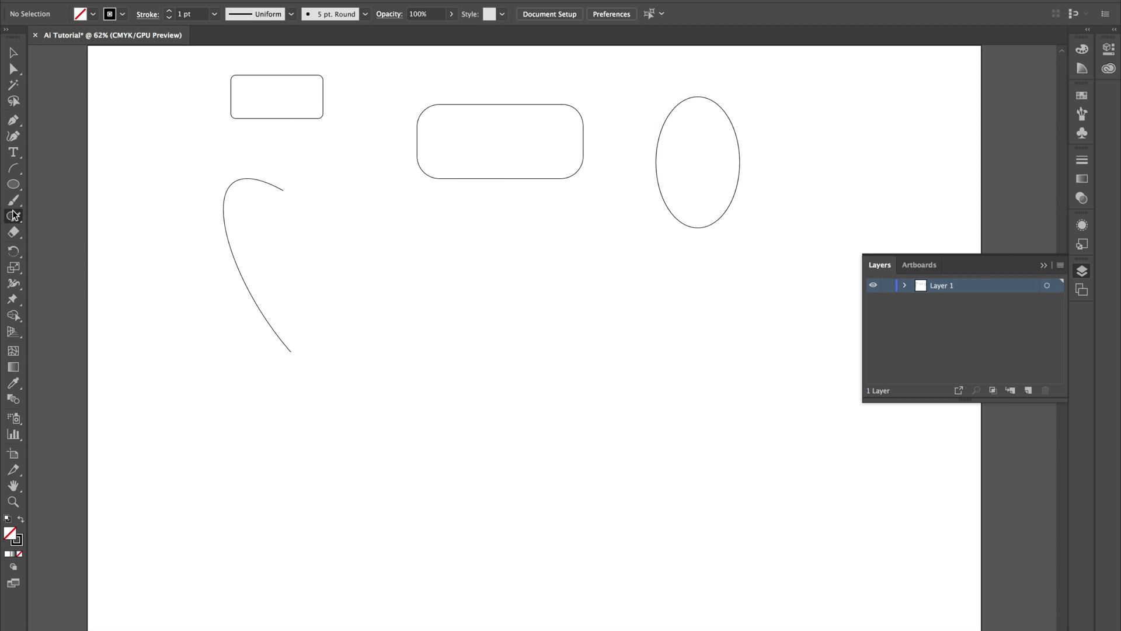
mouse_move(304, 409)
left_mouse_down()
mouse_move(261, 424)
mouse_move(233, 468)
mouse_move(254, 512)
mouse_move(297, 538)
mouse_move(338, 535)
mouse_move(372, 502)
mouse_move(381, 466)
mouse_move(371, 437)
mouse_move(307, 408)
left_mouse_up()
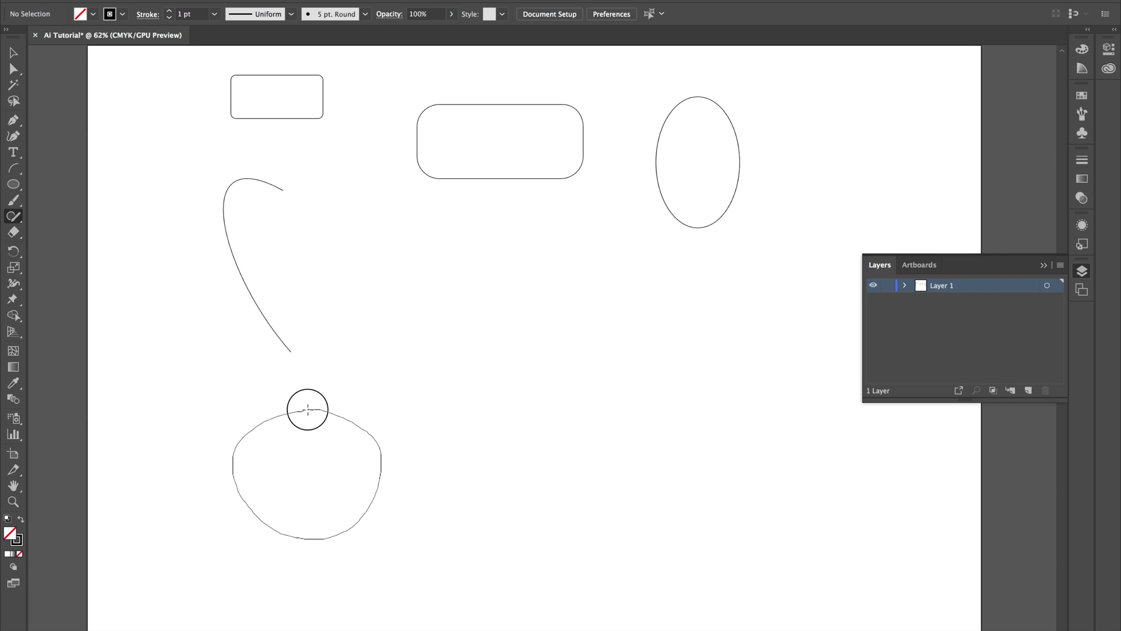
left_click_drag(308, 409, 308, 409)
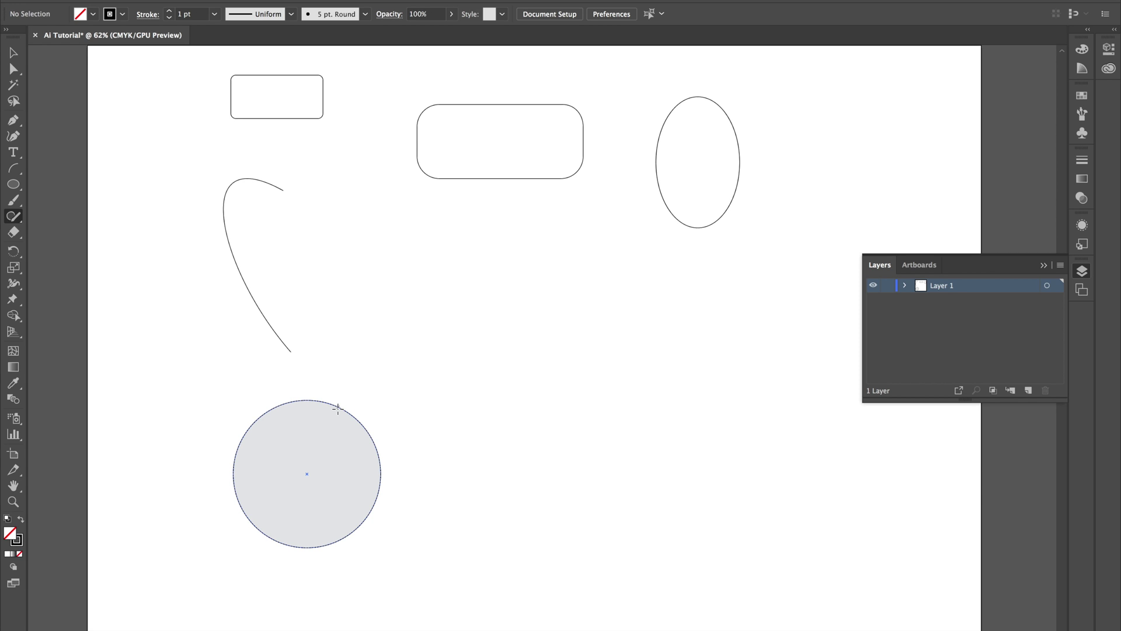
mouse_move(490, 285)
left_mouse_down()
mouse_move(467, 408)
mouse_move(518, 446)
mouse_move(575, 360)
mouse_move(560, 277)
mouse_move(522, 259)
mouse_move(490, 287)
left_mouse_up()
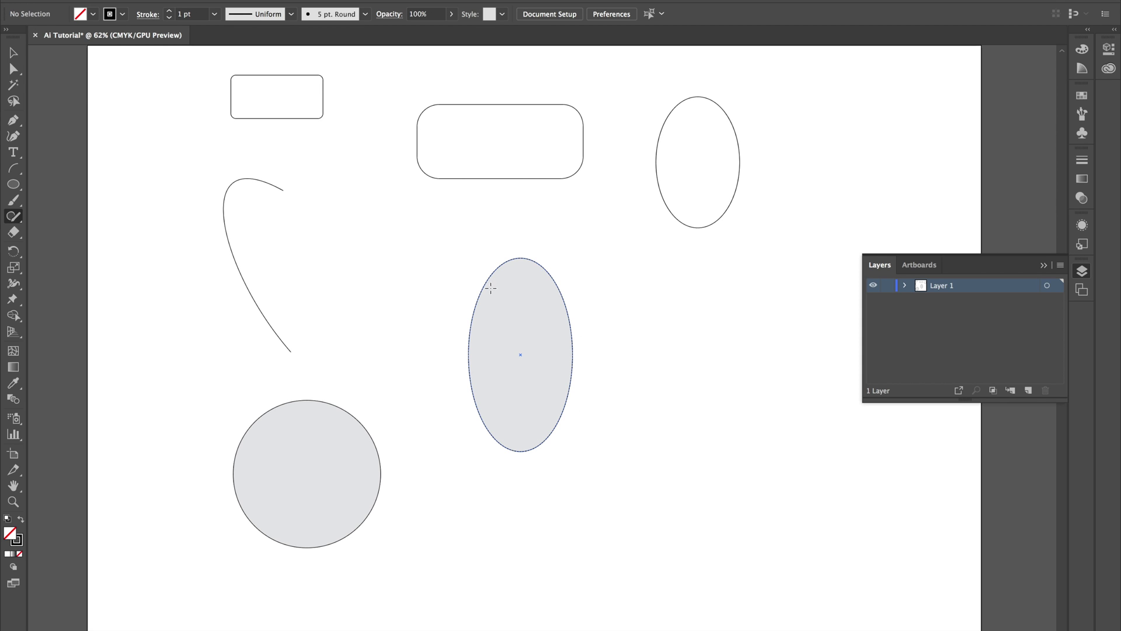
mouse_move(766, 344)
left_mouse_down()
mouse_move(656, 338)
mouse_move(606, 376)
mouse_move(730, 426)
mouse_move(775, 360)
mouse_move(754, 344)
left_mouse_up()
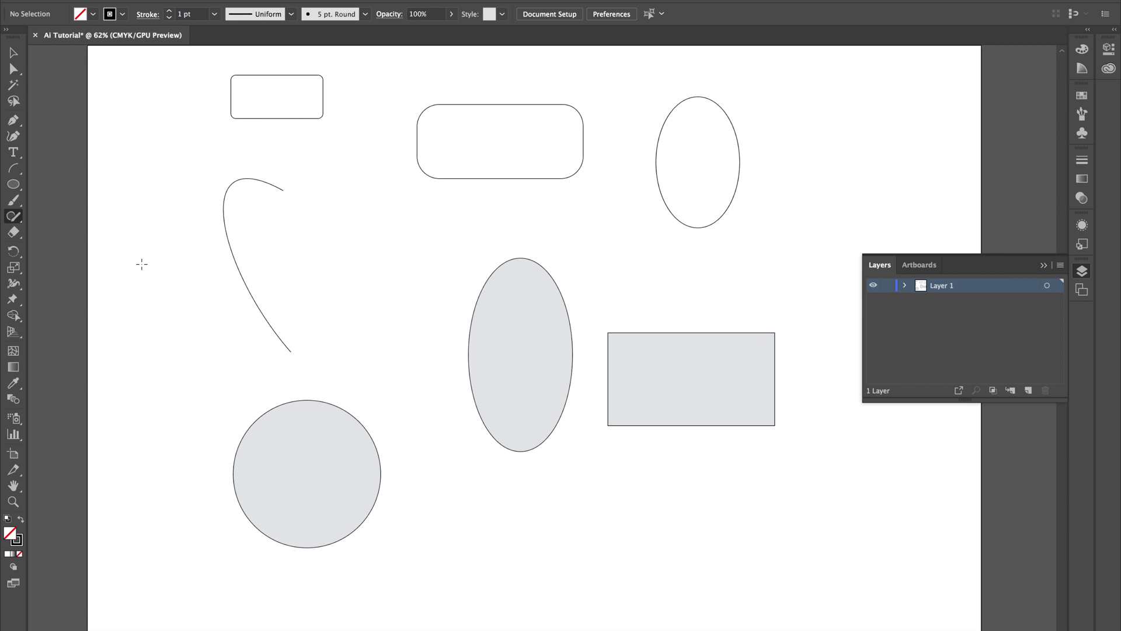
Delete the gray Shaper rectangle to the right of the tall gray ellipse.
left_click(13, 54)
left_click(688, 333)
key("Delete")
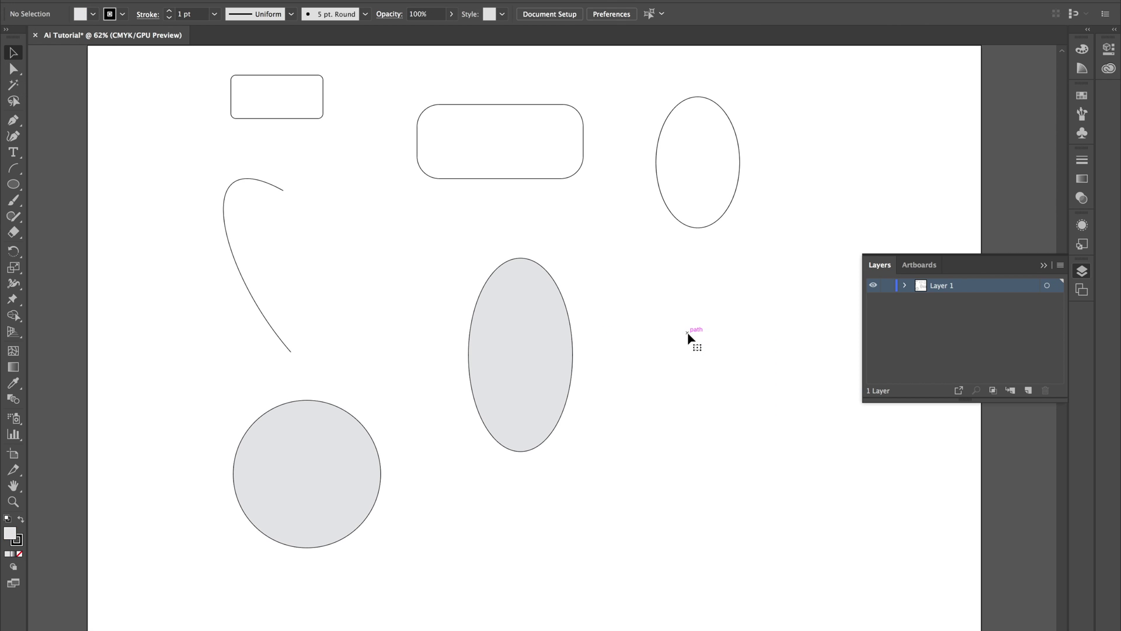
Delete the small rounded rectangle above the hooked curve and move the tall gray ellipse down beside the gray circle.
left_click(288, 76)
key("Delete")
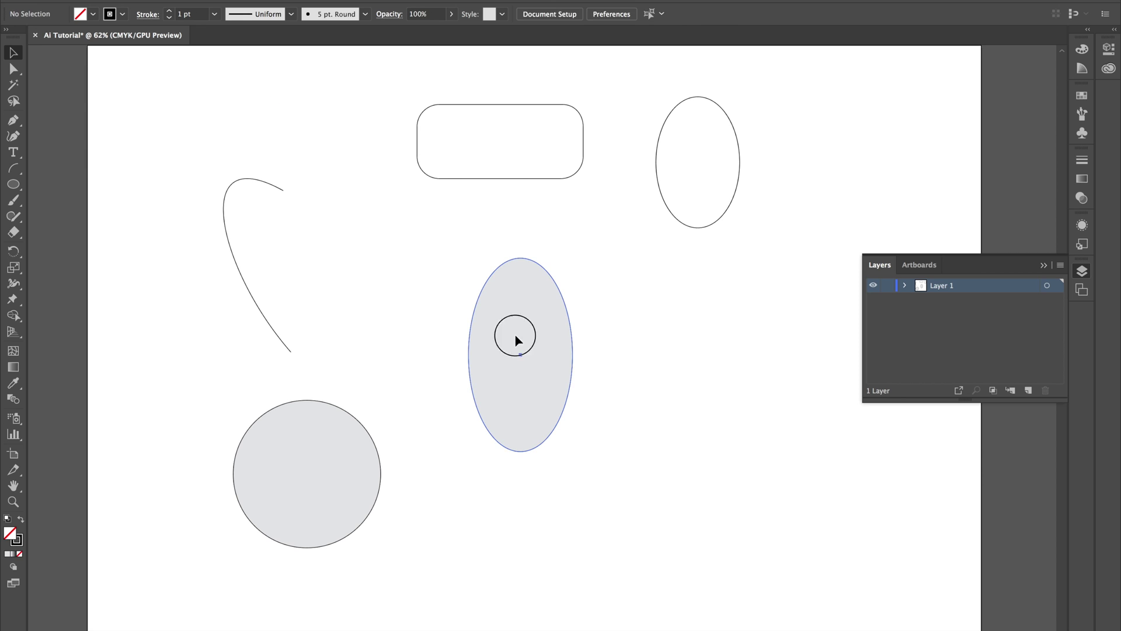
left_click(516, 340)
left_click_drag(554, 312, 481, 480)
Move the large rounded rectangle to the artboard's upper-right corner and place the unfilled ellipse below it.
left_click(517, 110)
left_click_drag(536, 106, 903, 85)
left_click(736, 144)
left_click_drag(735, 143, 853, 246)
left_click(311, 206)
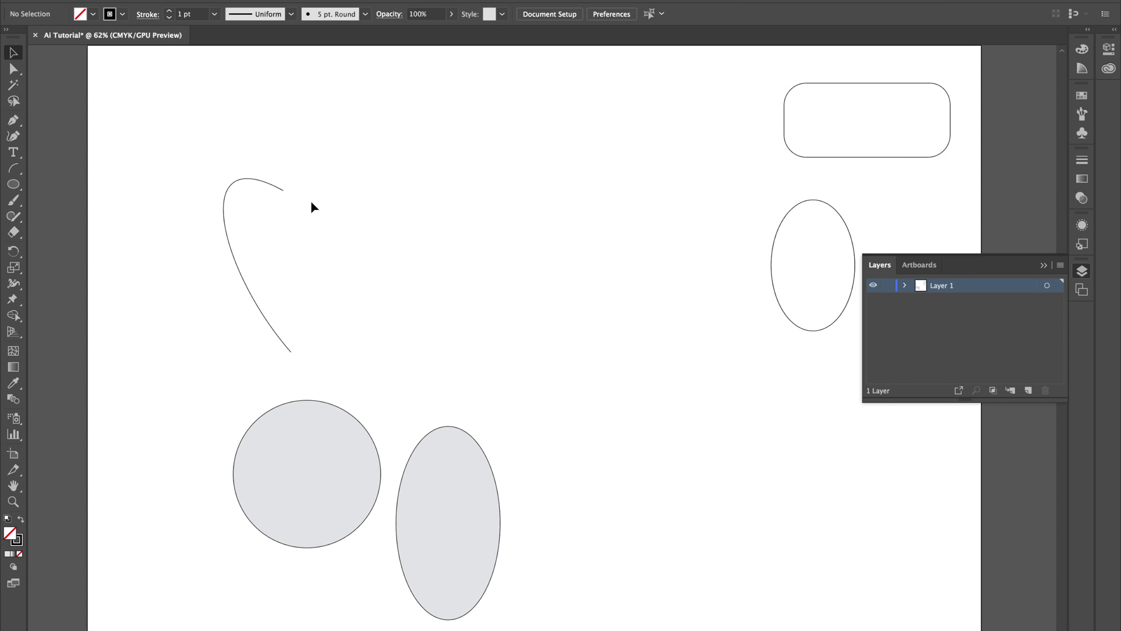
Copy and paste the hooked curve, placing the duplicate level with the original and directly to its right.
left_click(267, 187)
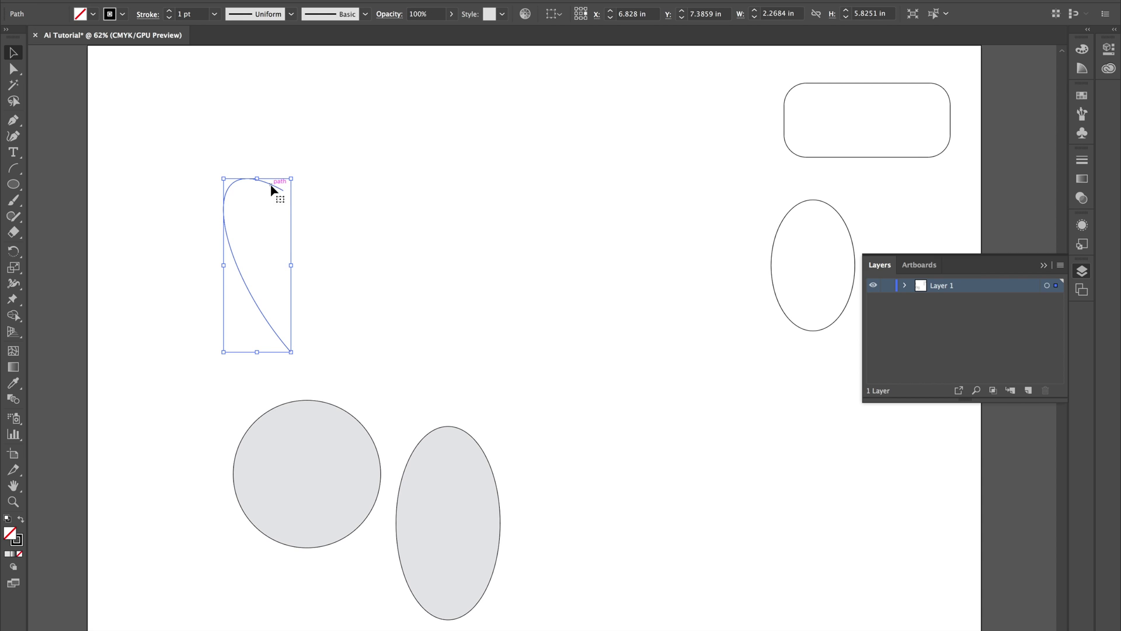
right_click(271, 187)
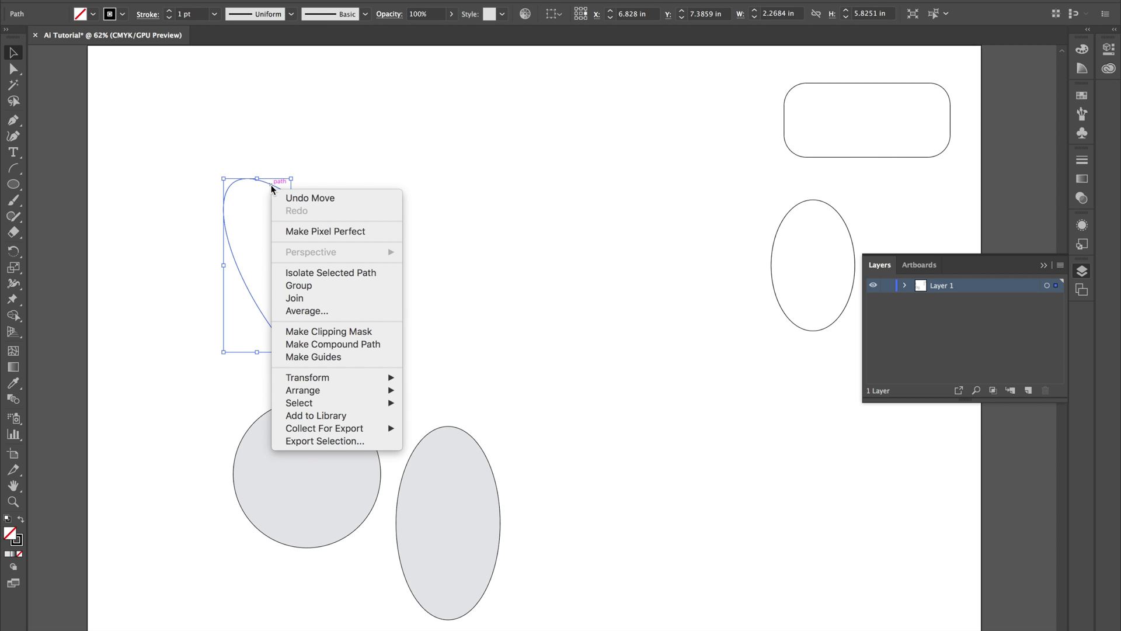
left_click(271, 187)
left_click(146, 1)
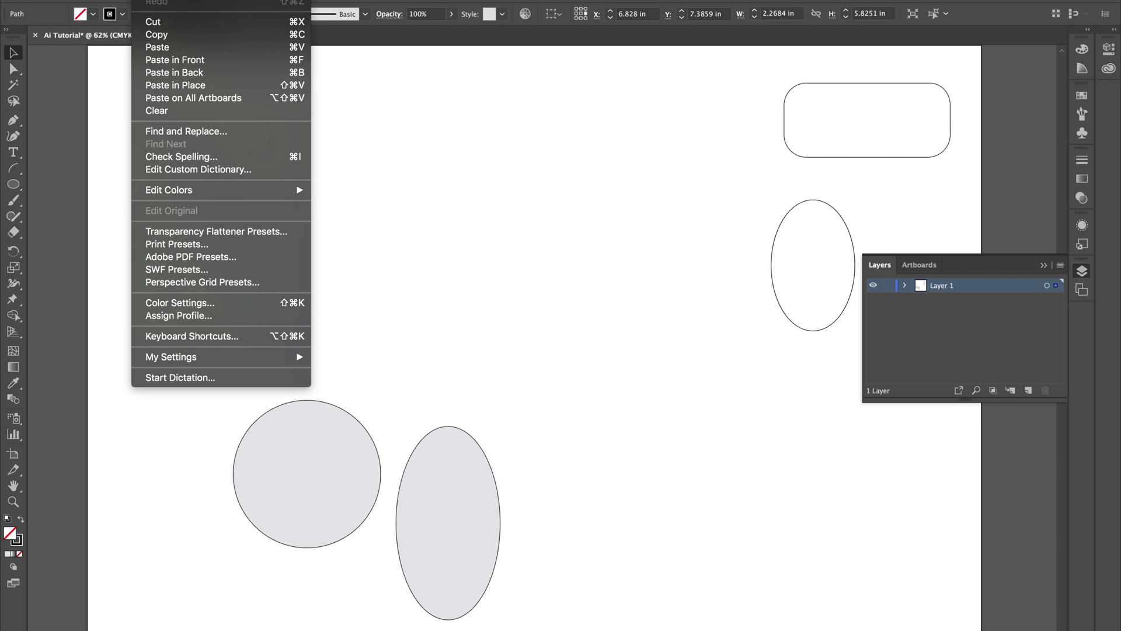
left_click(163, 35)
left_click(365, 282)
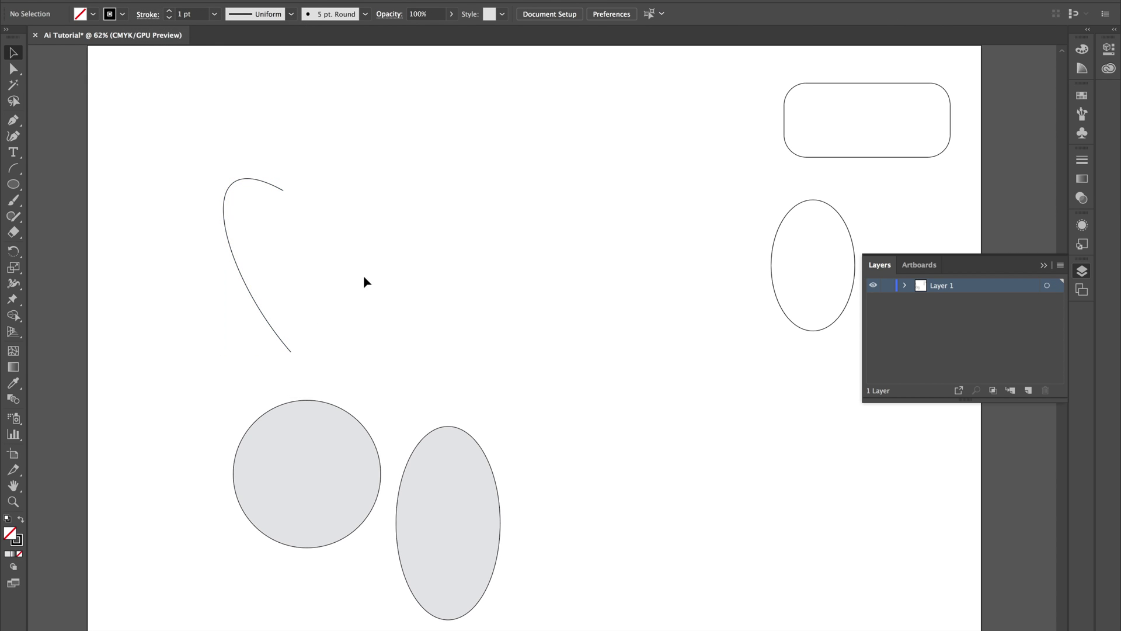
left_click(146, 1)
left_click(180, 51)
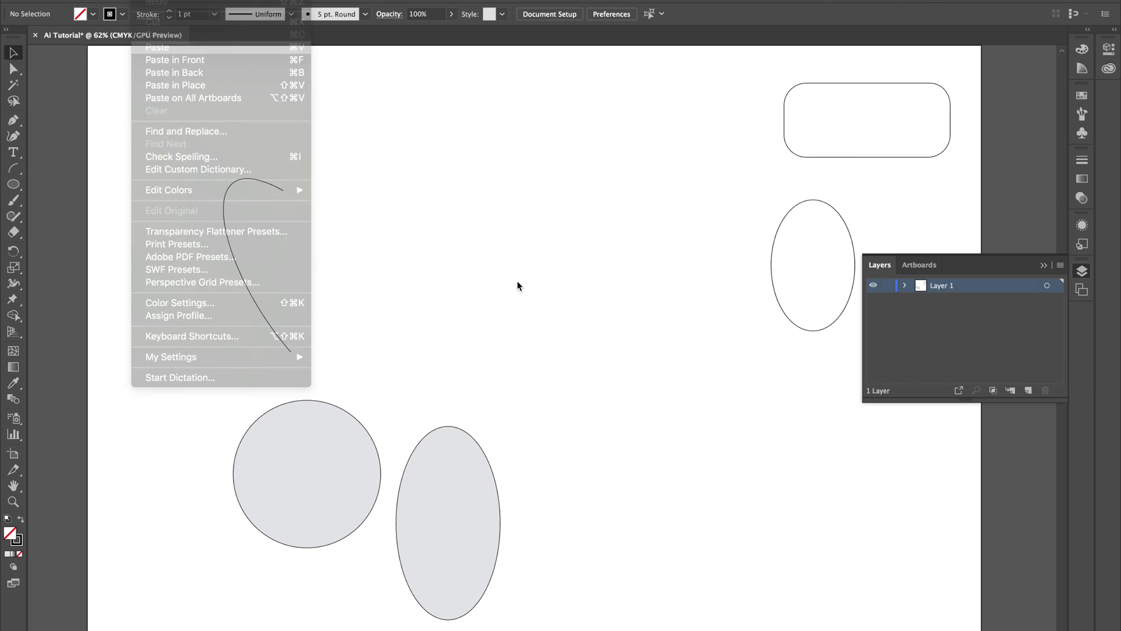
left_click_drag(573, 290, 347, 184)
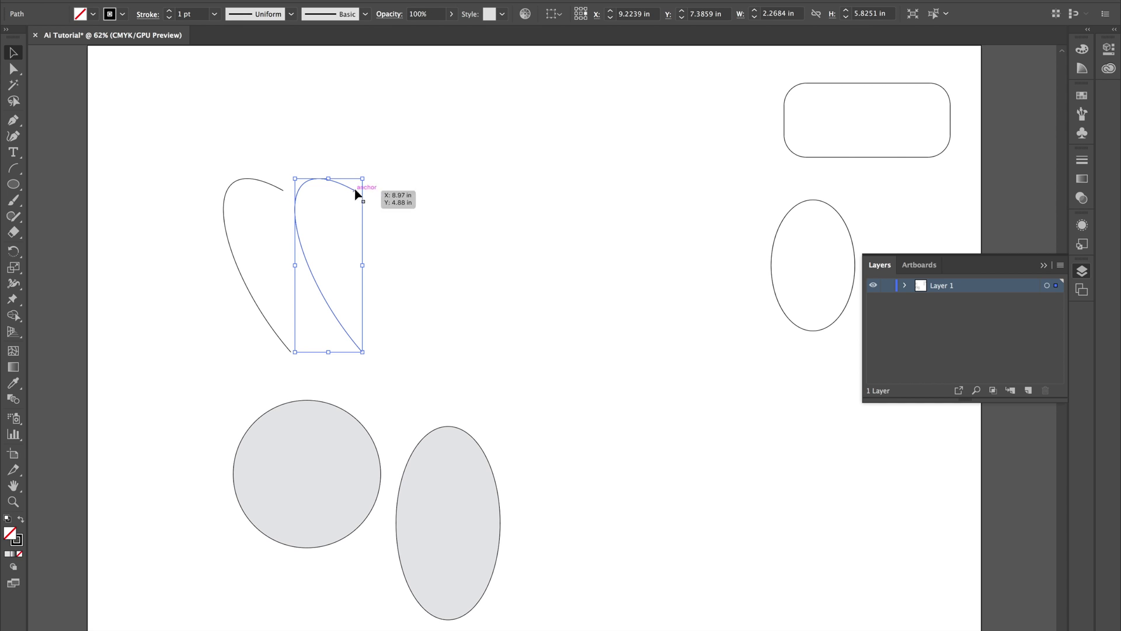
Reflect the duplicated curve across the vertical axis.
right_click(351, 190)
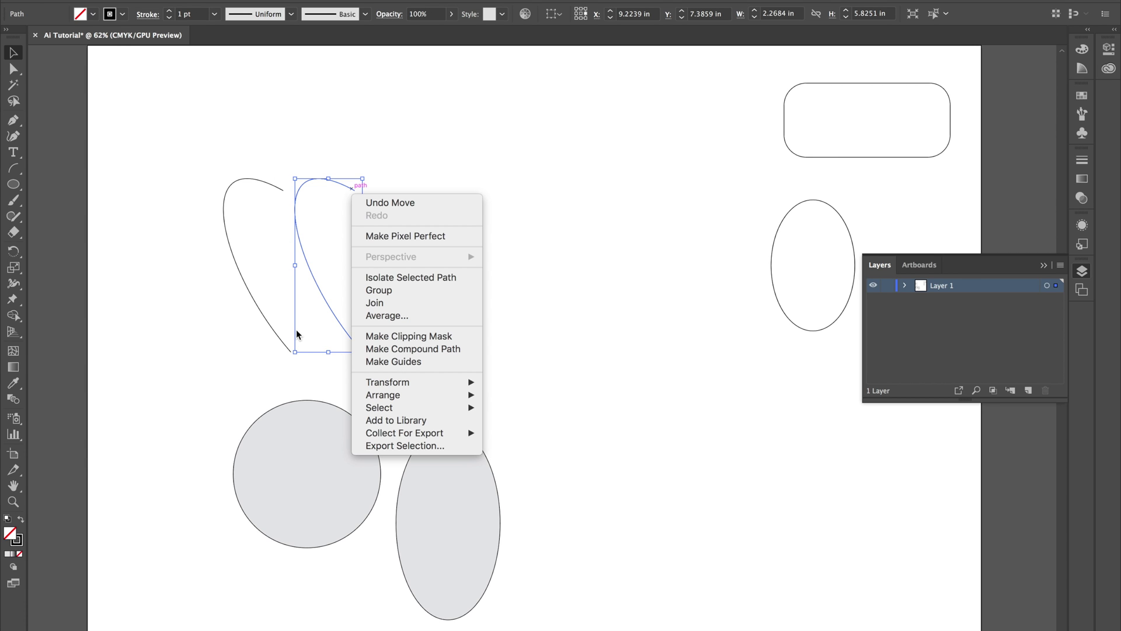
mouse_move(443, 383)
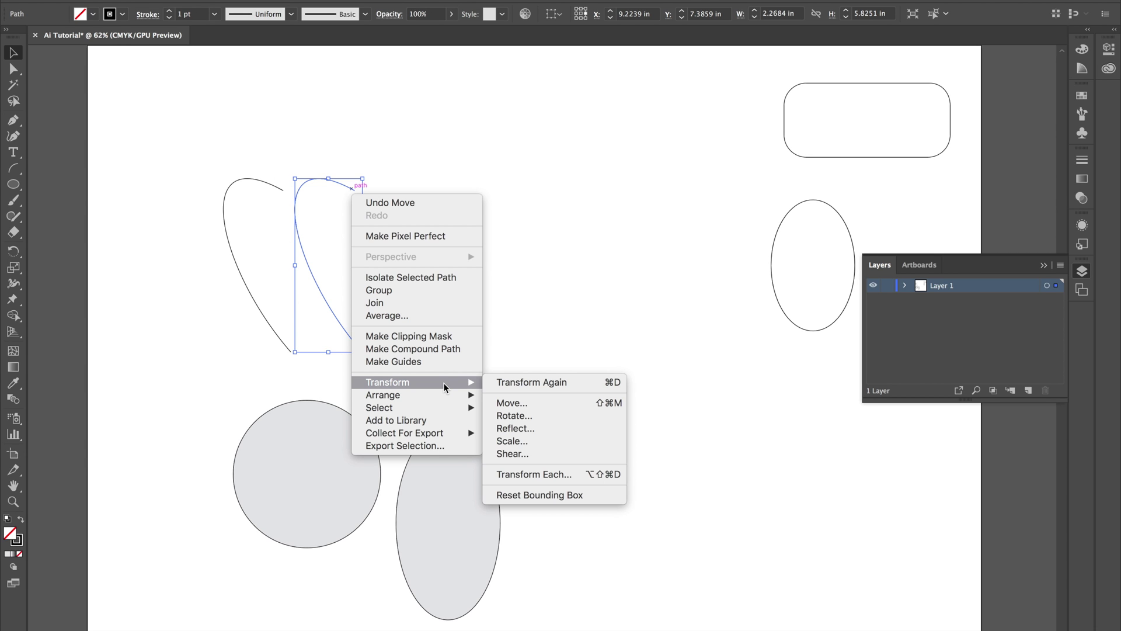
right_click(342, 181)
left_click(342, 190)
right_click(341, 186)
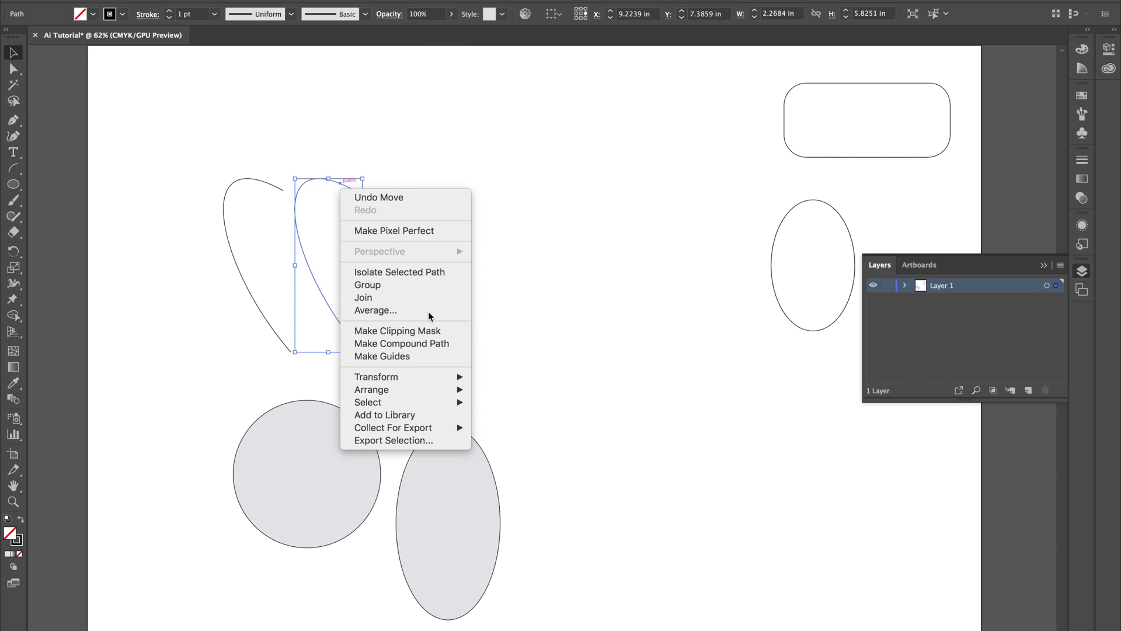
mouse_move(412, 378)
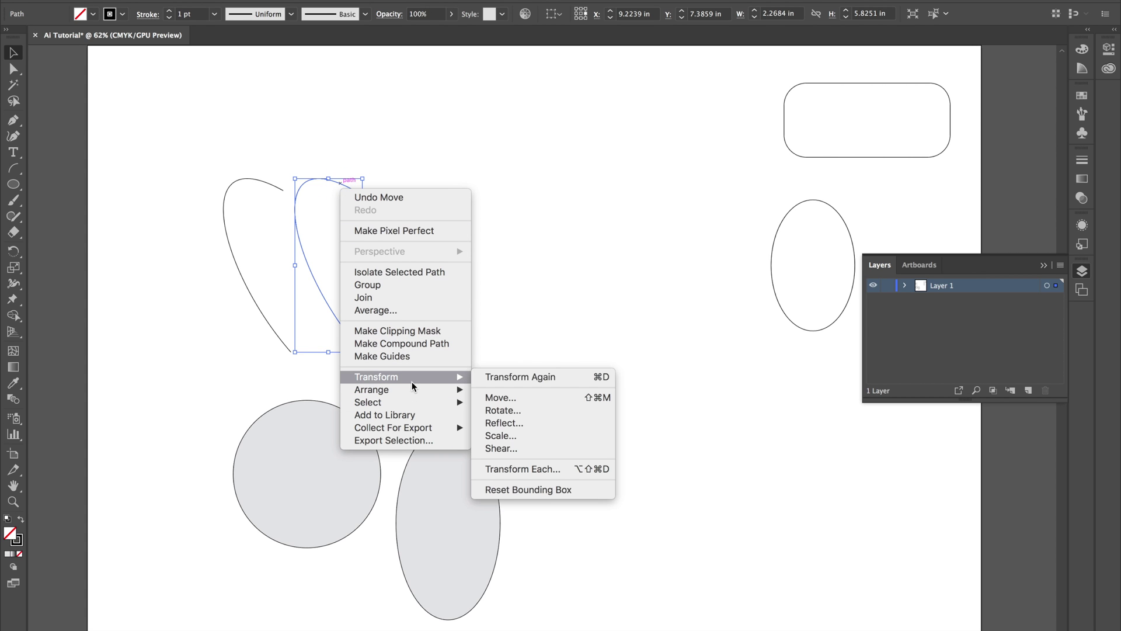
left_click(527, 423)
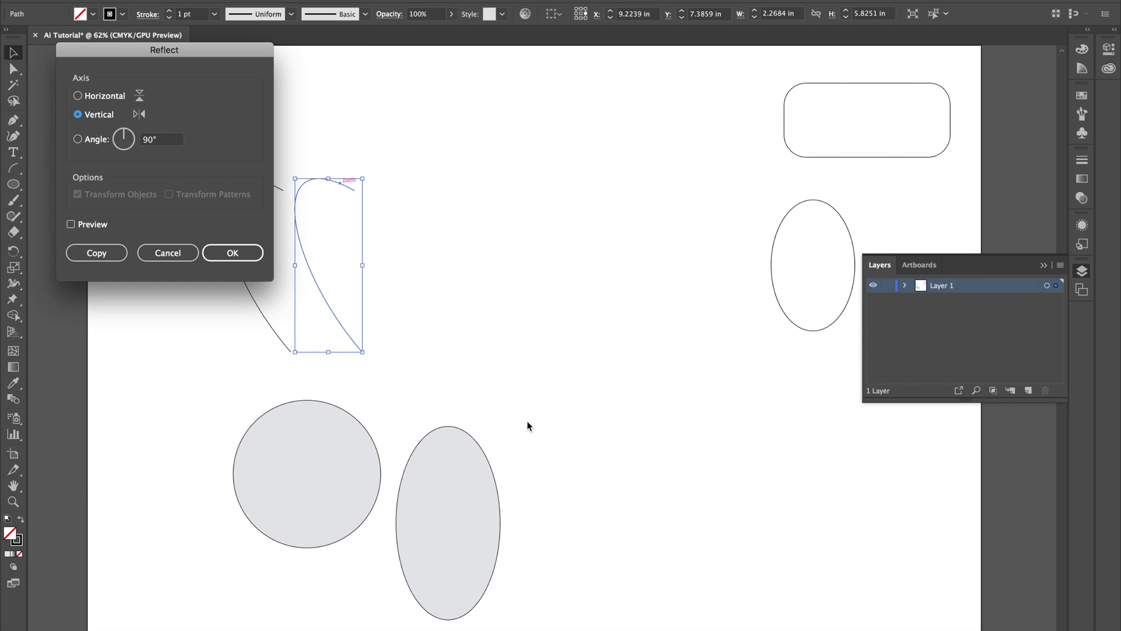
left_click(245, 257)
Move the mirrored curve about 0.13 in left so its lower endpoint meets that of the original curve.
left_click_drag(348, 273, 343, 269)
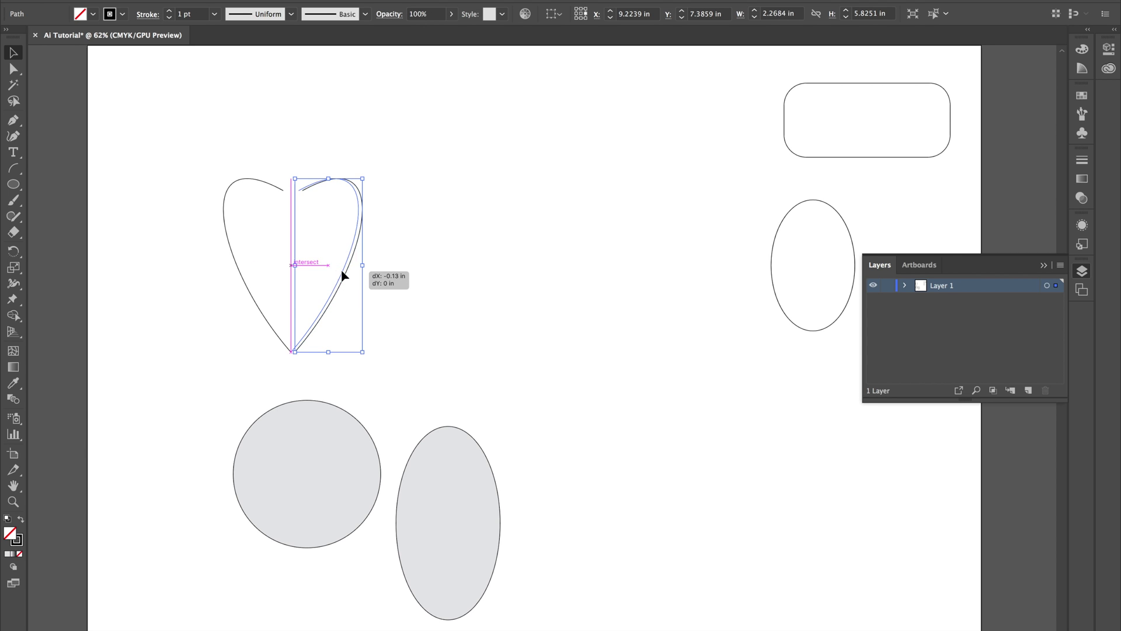
left_click(436, 276)
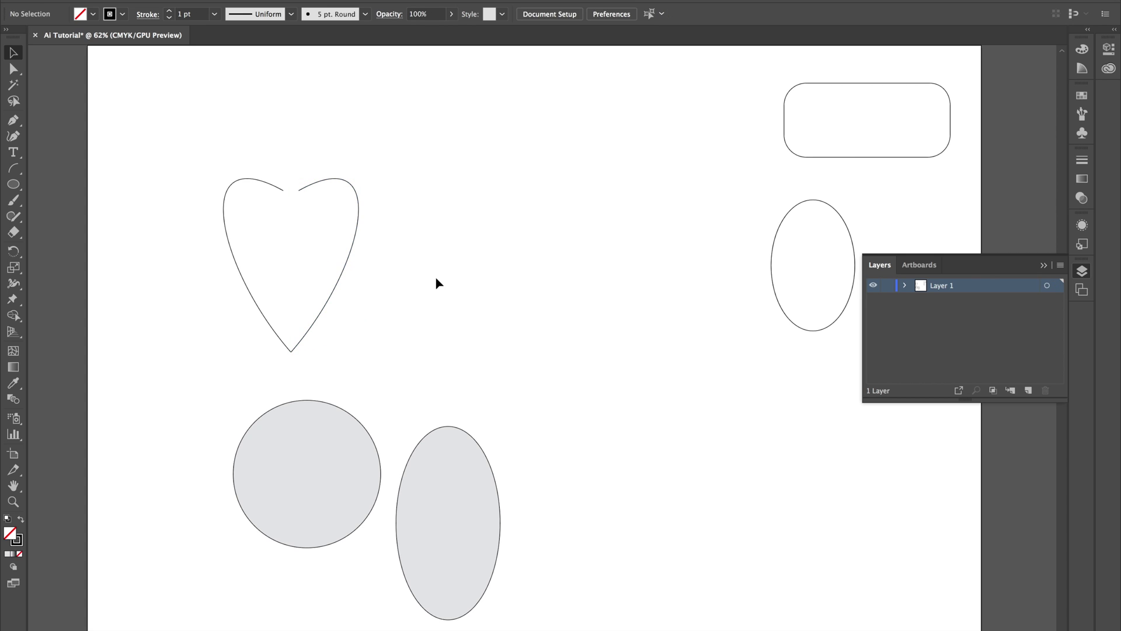
left_click(284, 197)
left_click(305, 191)
left_click(395, 187)
Use the Direct Selection tool to bring the upper endpoints of both curves together at the heart's centre.
left_click(13, 69)
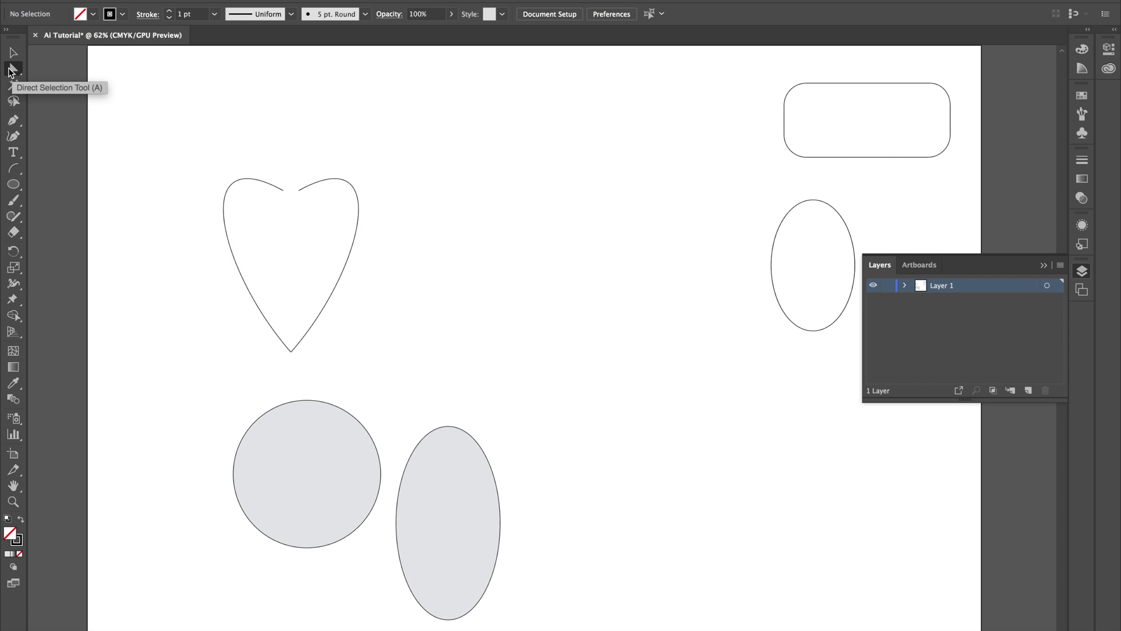
left_click(284, 196)
left_click_drag(285, 197, 292, 193)
left_click(299, 192)
left_click(419, 240)
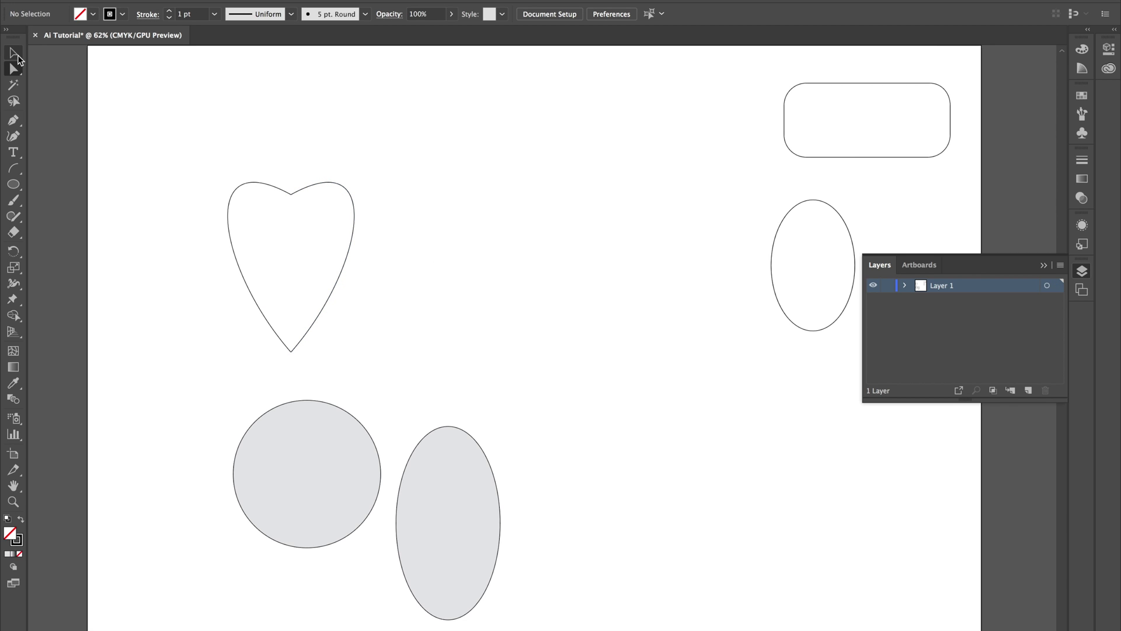
Select both halves of the heart and join them into a single path.
left_click(18, 57)
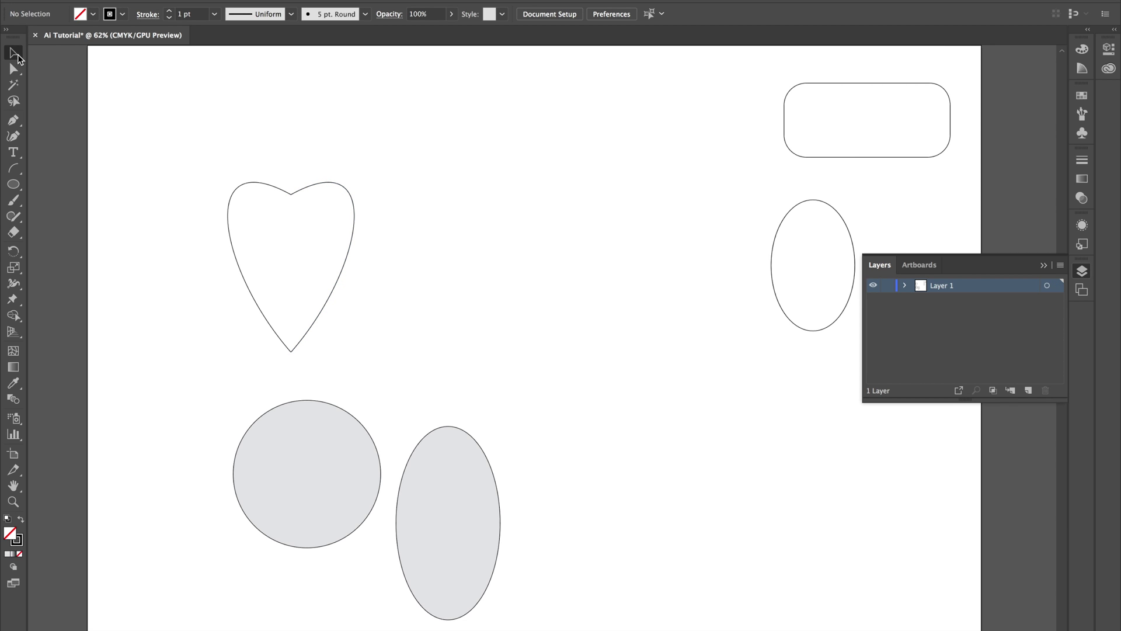
left_click(354, 201)
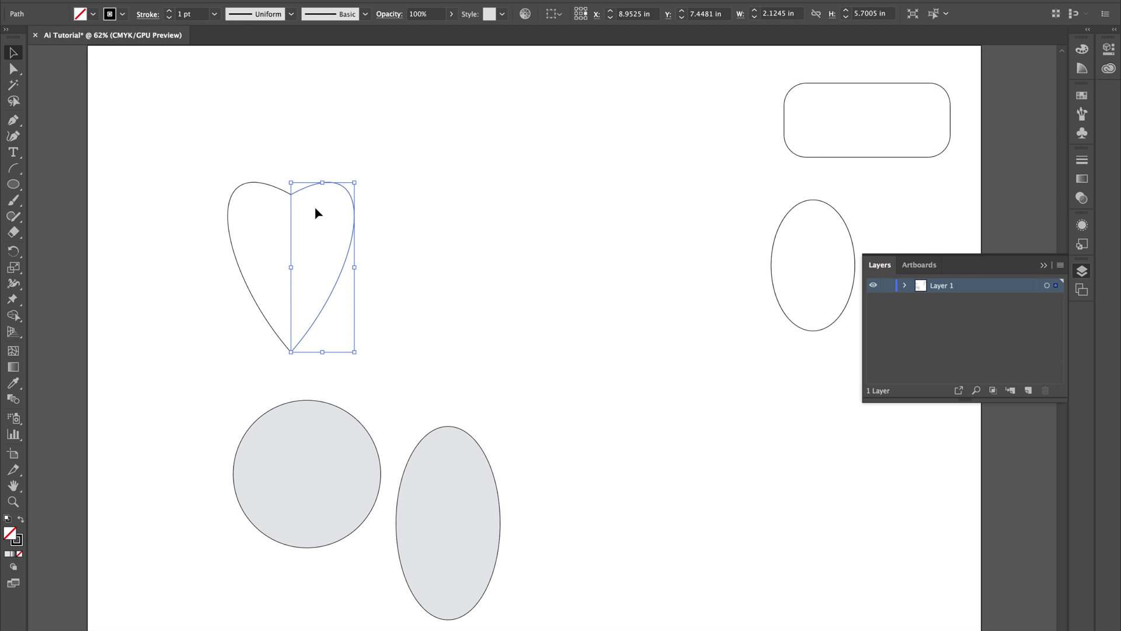
left_click(281, 194, "shift")
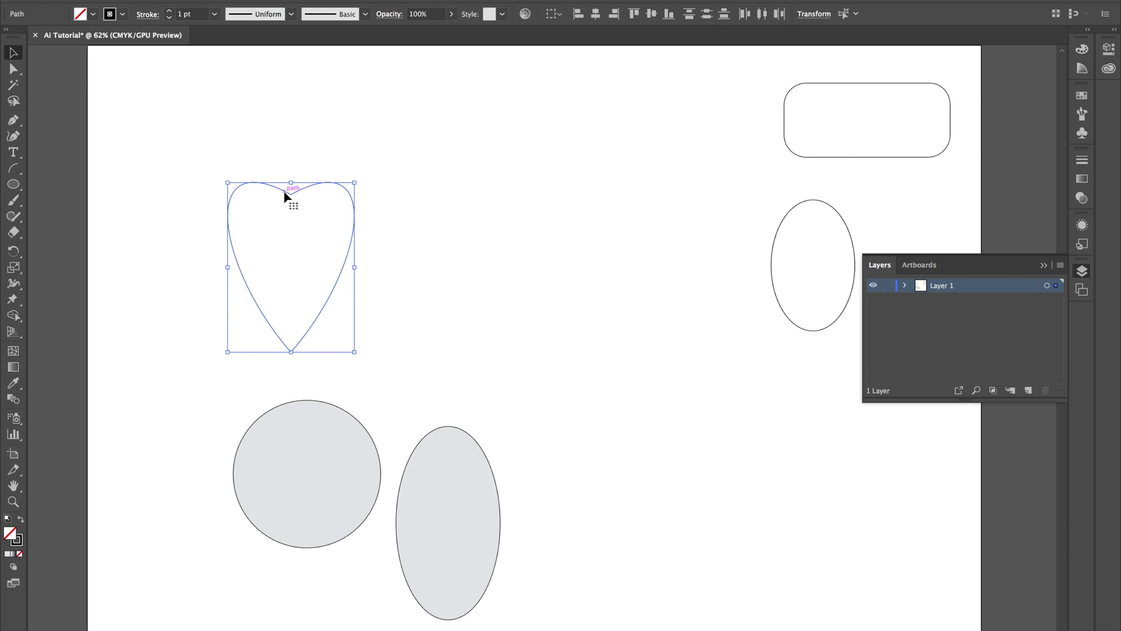
right_click(285, 195)
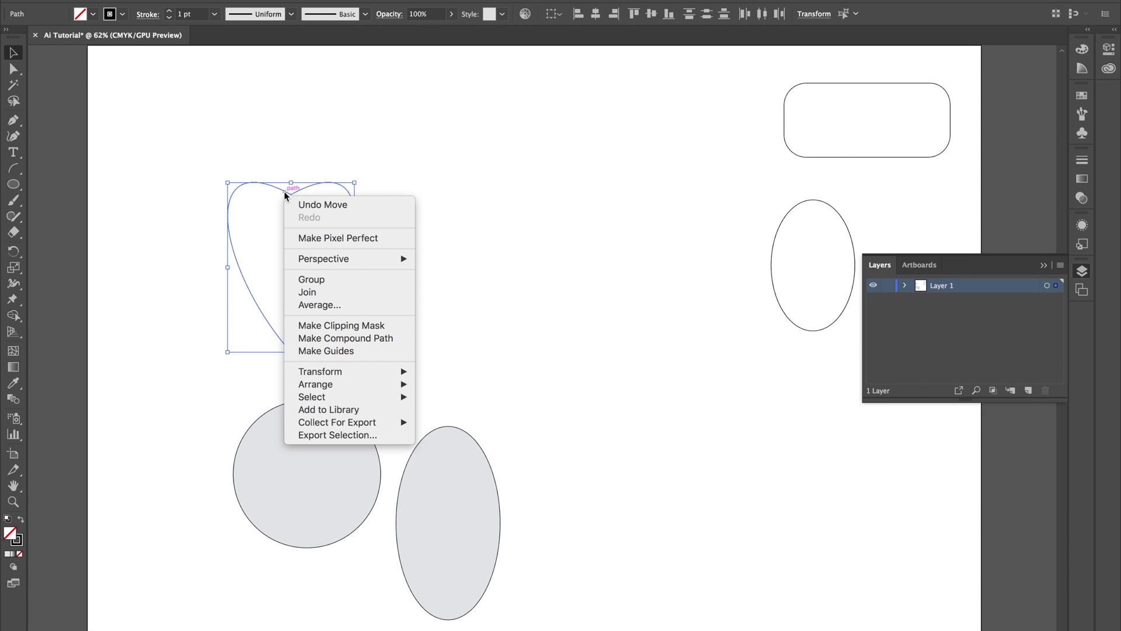
left_click(329, 290)
mouse_move(5, 56)
left_click(490, 196)
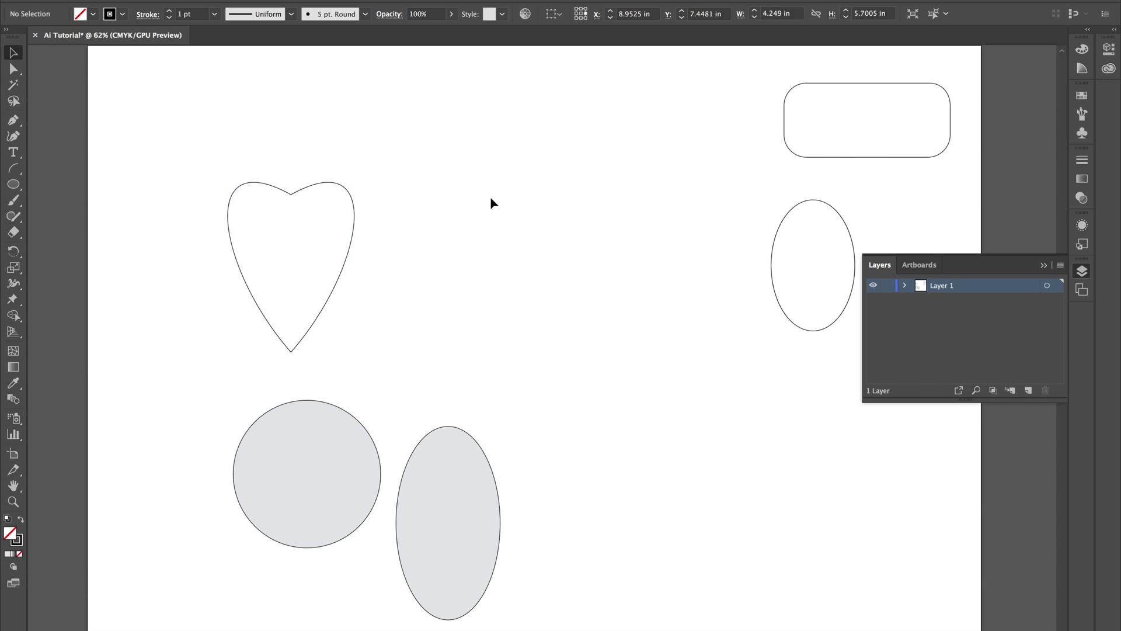
left_click(356, 219)
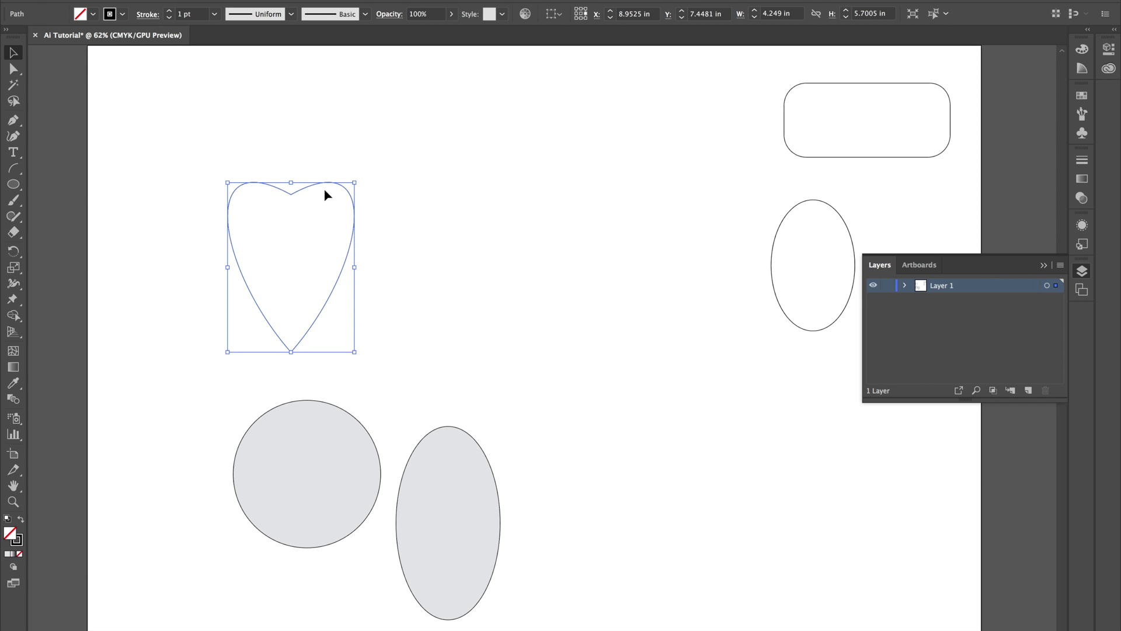
left_click(13, 184)
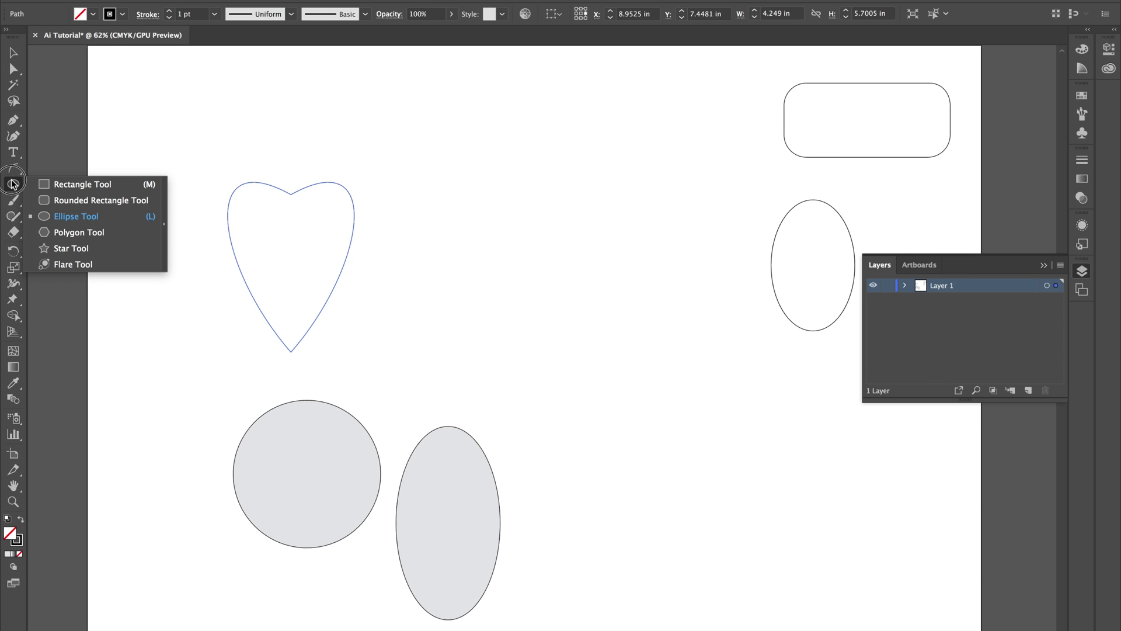
left_click(13, 217)
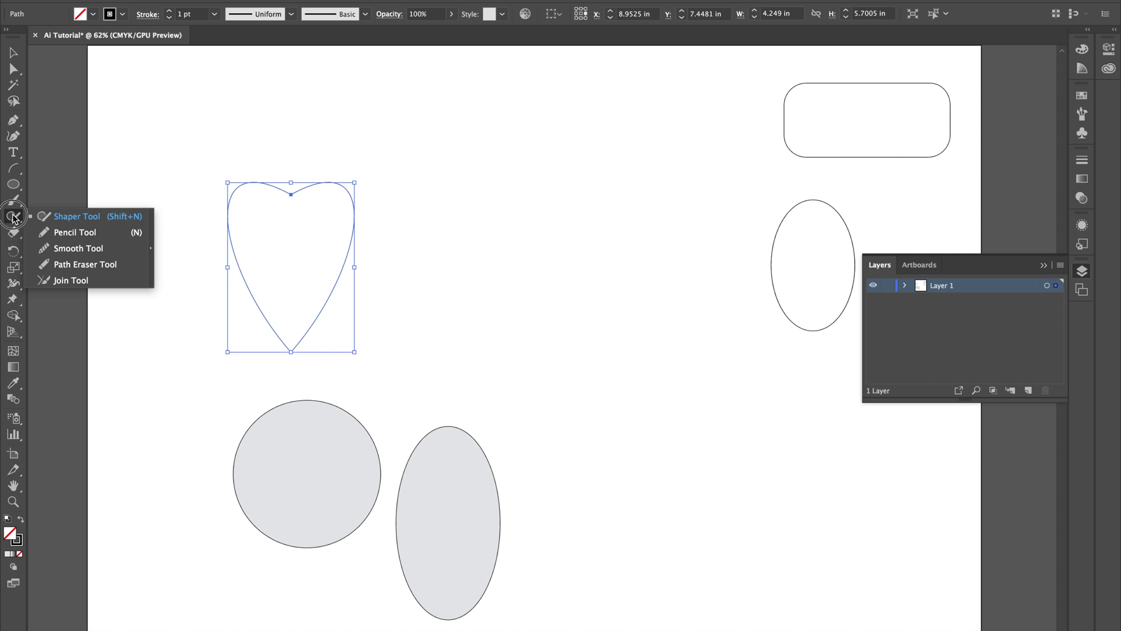
left_click(36, 72)
left_click(344, 188)
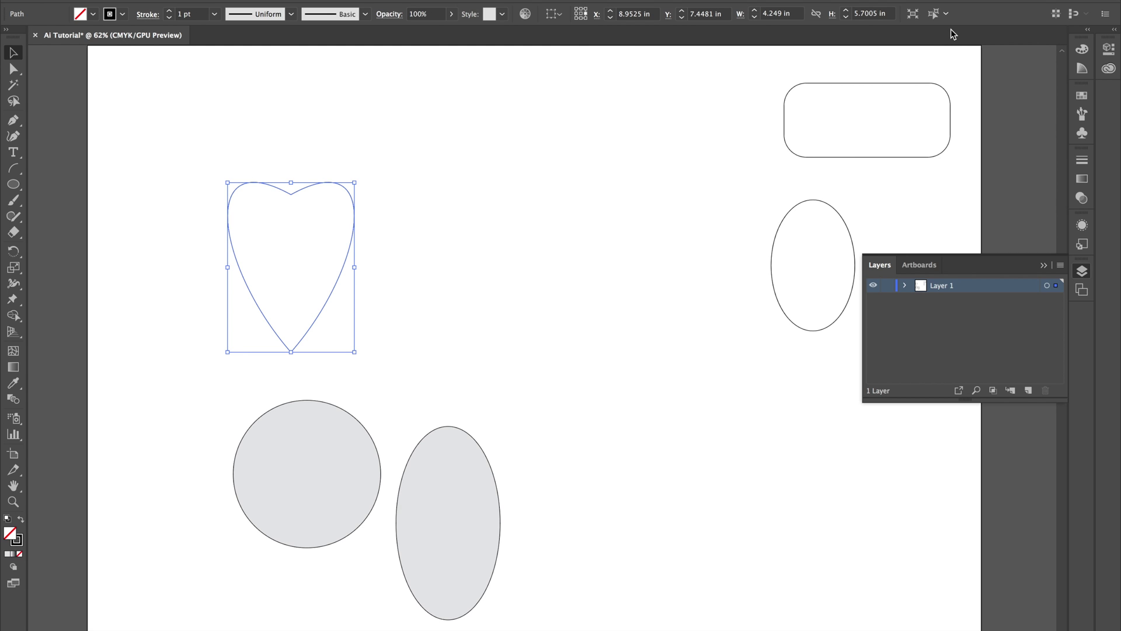
Move the heart slightly upward to about X 8.90 in and Y 6.89 in.
left_click(91, 17)
left_click(85, 15)
mouse_move(299, 193)
left_mouse_down()
mouse_move(318, 426)
mouse_move(336, 367)
mouse_move(302, 171)
left_mouse_up()
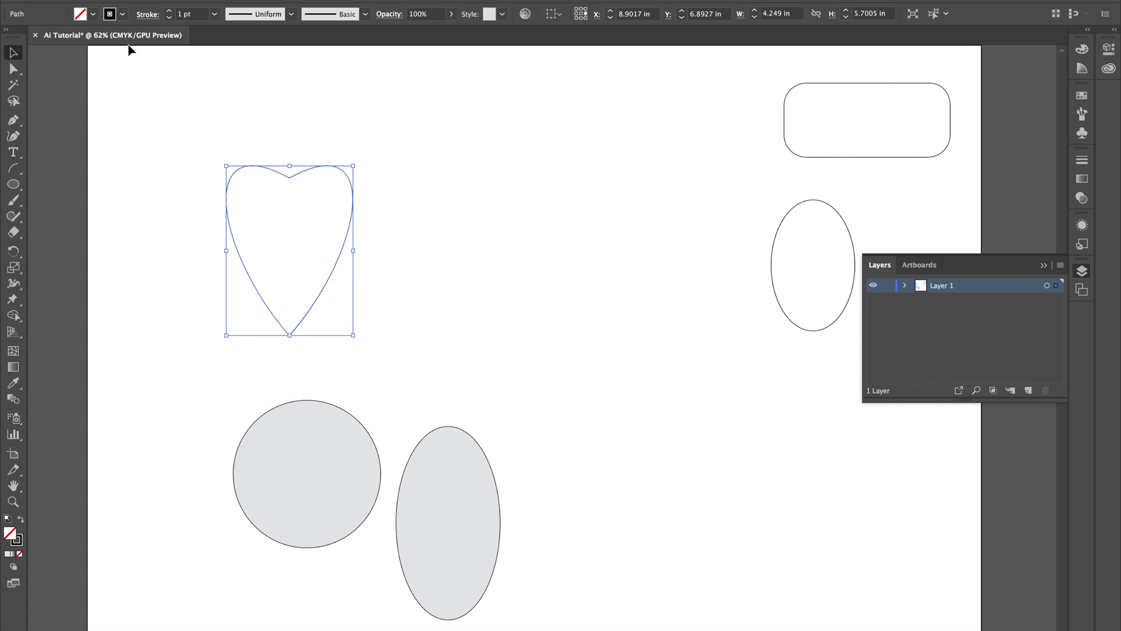
Try CMYK Blue, a brown and the black Registration swatch as the heart's fill color.
left_click(95, 15)
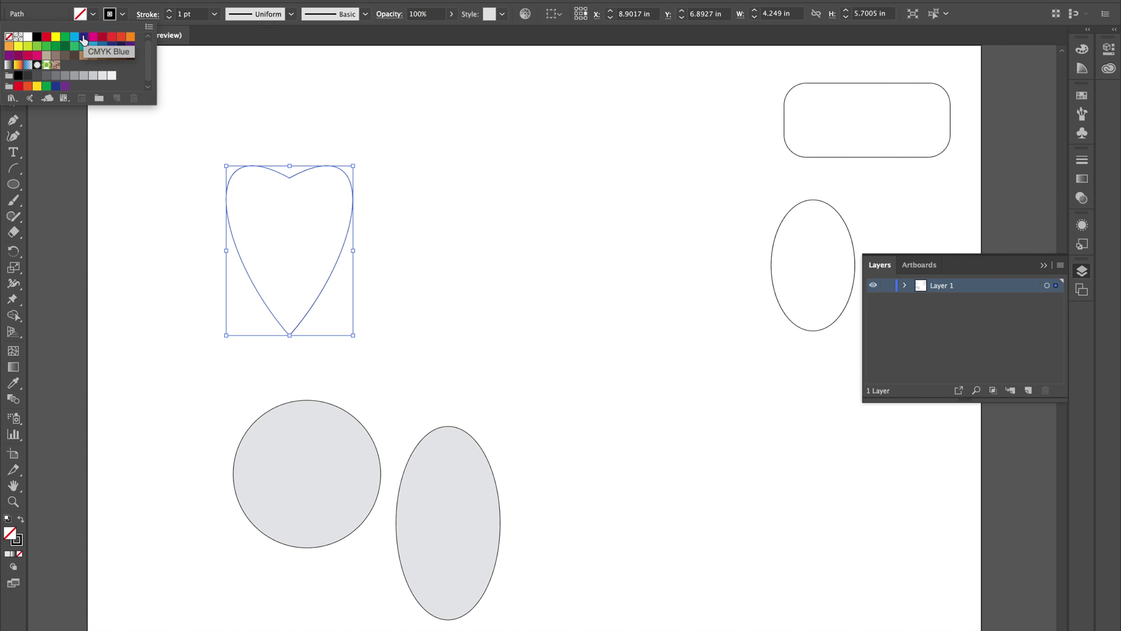
left_click(83, 36)
left_click(93, 14)
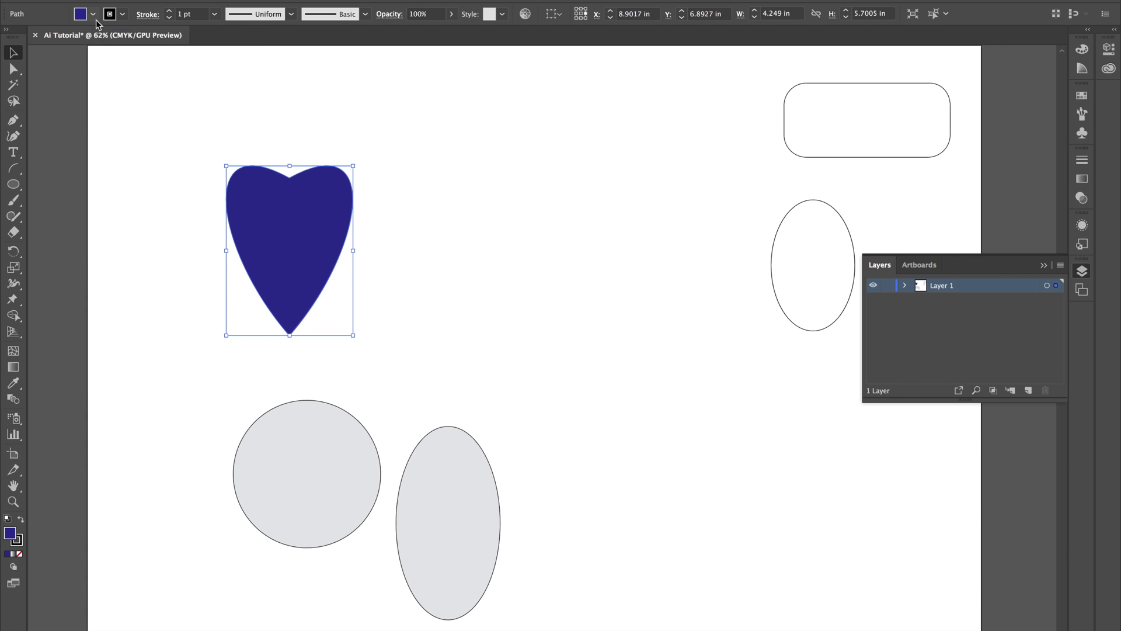
left_click(93, 14)
left_click(102, 57)
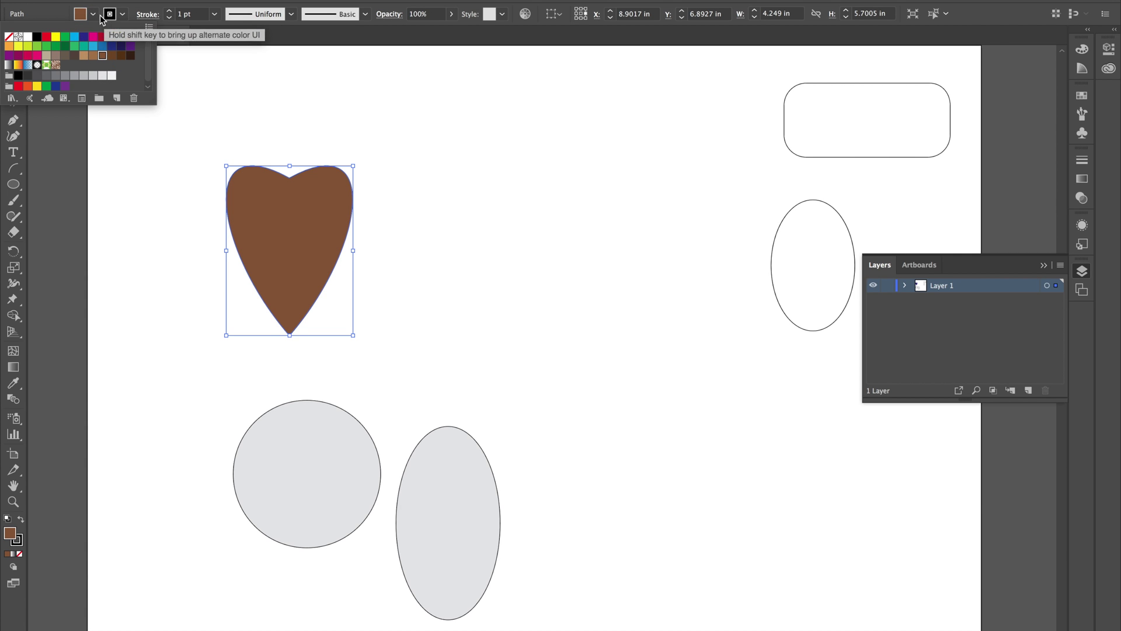
left_click(19, 36)
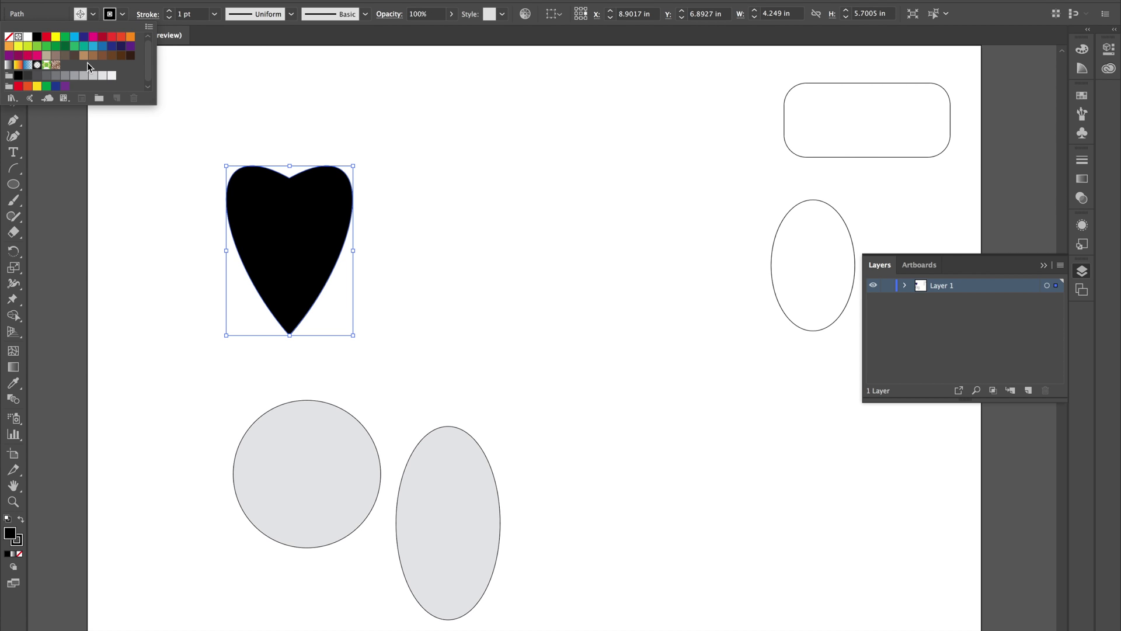
Sample the gray circle with the Eyedropper to apply its light gray fill to the heart, and return to the Selection tool.
left_click(13, 387)
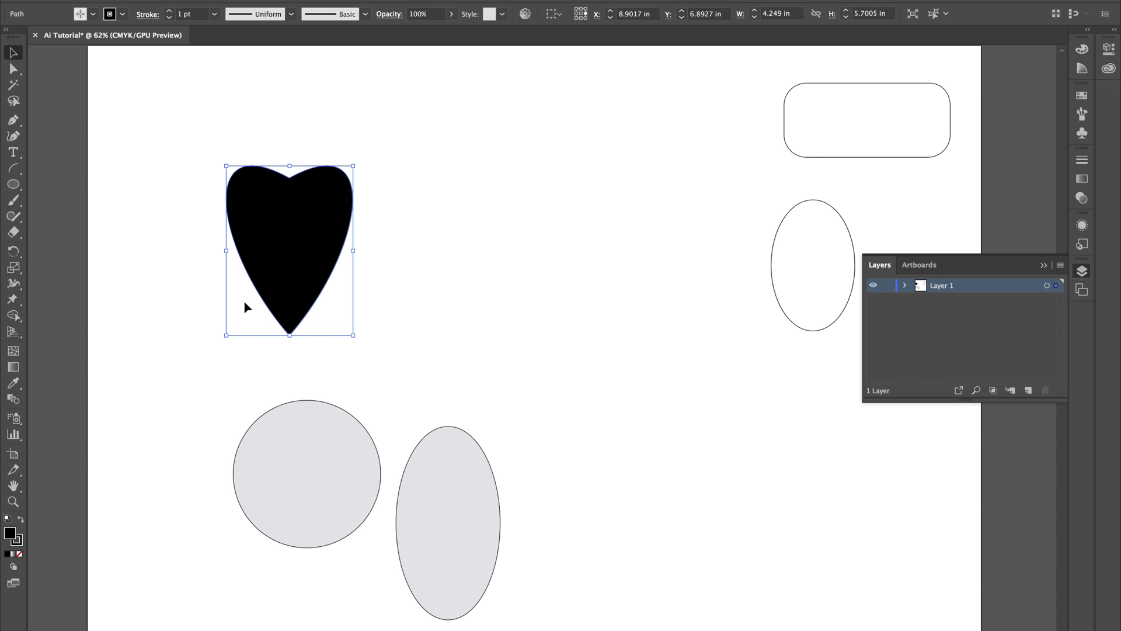
key("i")
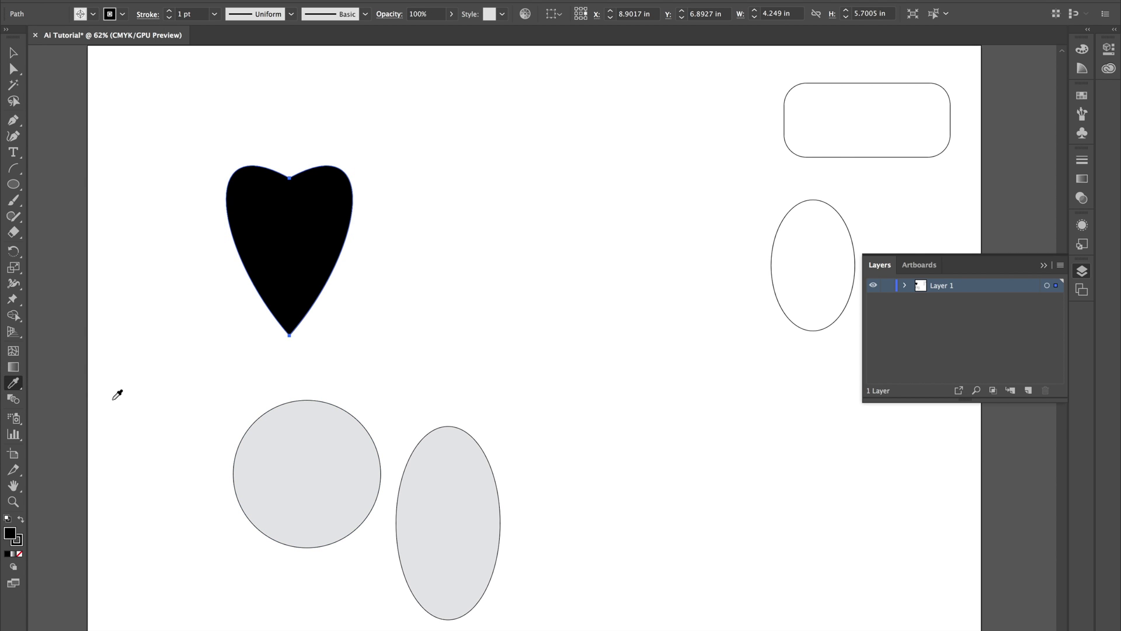
left_click(272, 448)
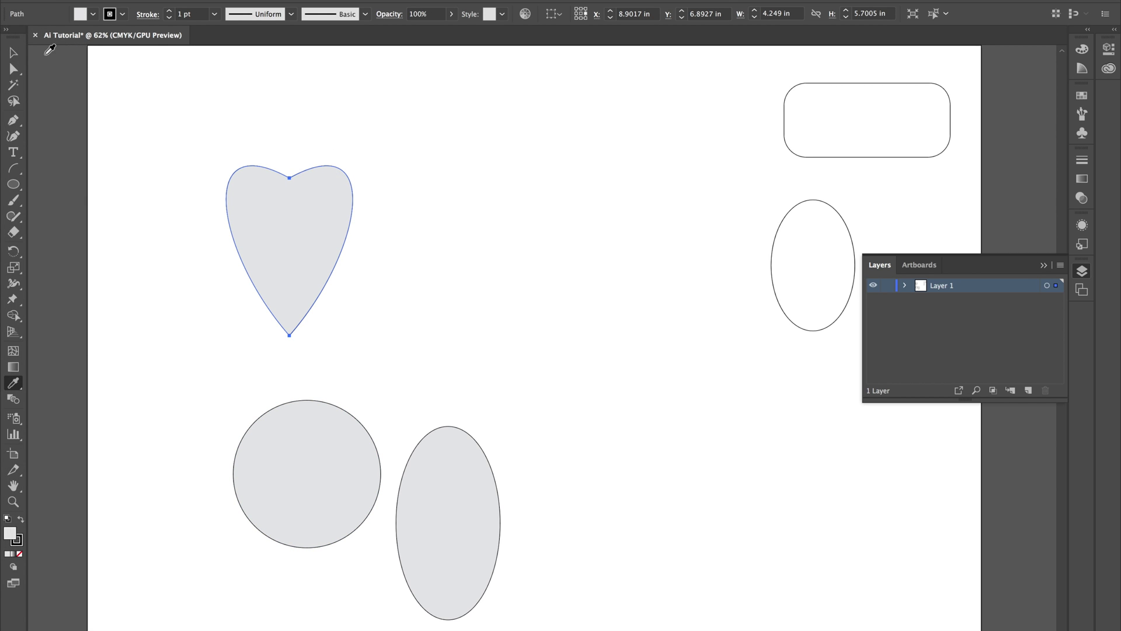
left_click(13, 53)
left_click(94, 16)
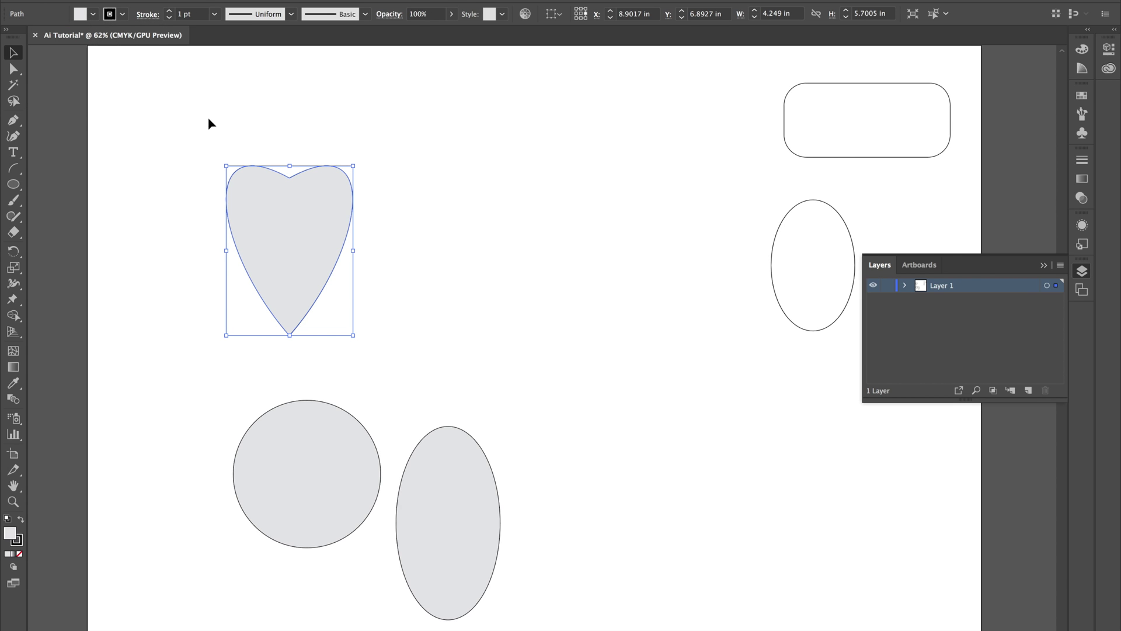
Give the heart a magenta outline and set its stroke weight to 13 pt.
left_click(122, 14)
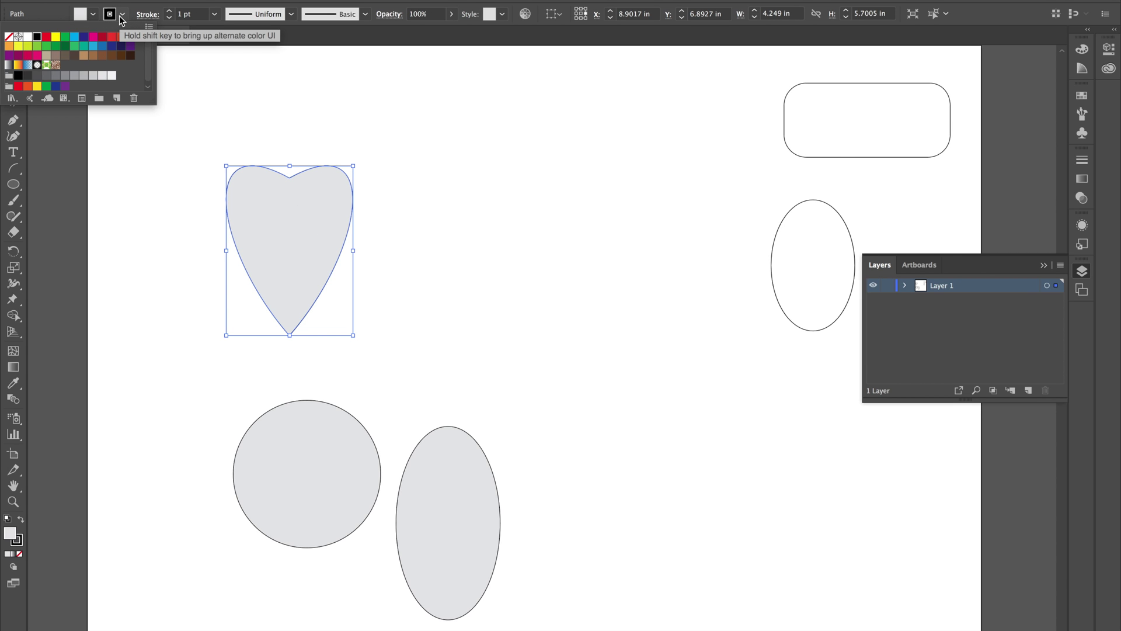
left_click(94, 37)
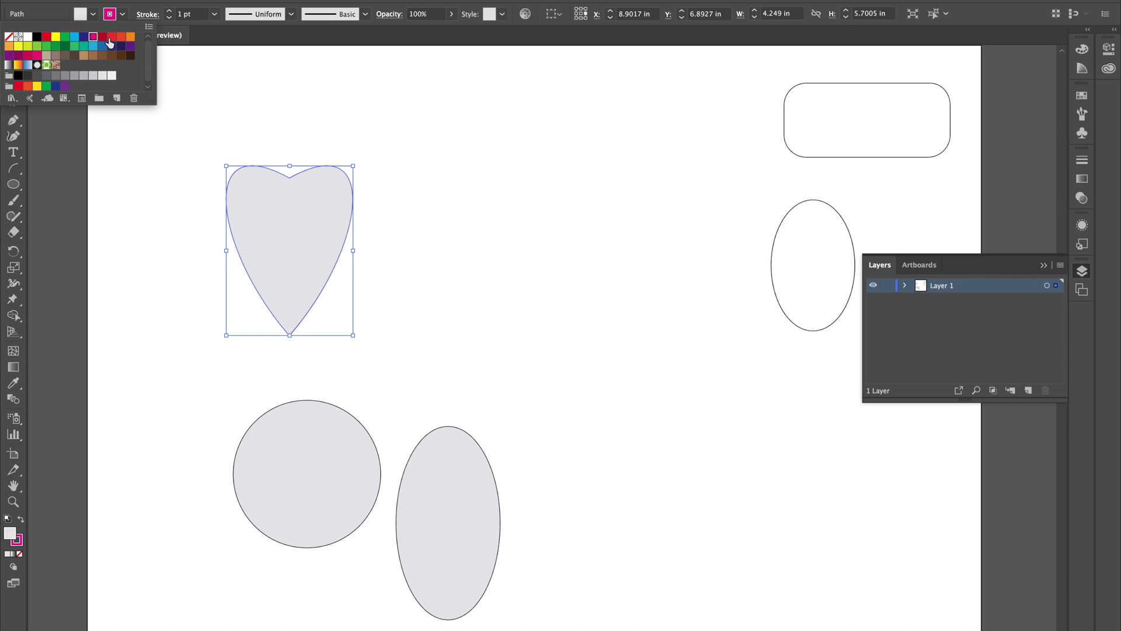
left_click(171, 11)
left_click(170, 12)
left_click(170, 12)
left_click(171, 12)
left_click(170, 11)
left_click(170, 11)
left_click(170, 11)
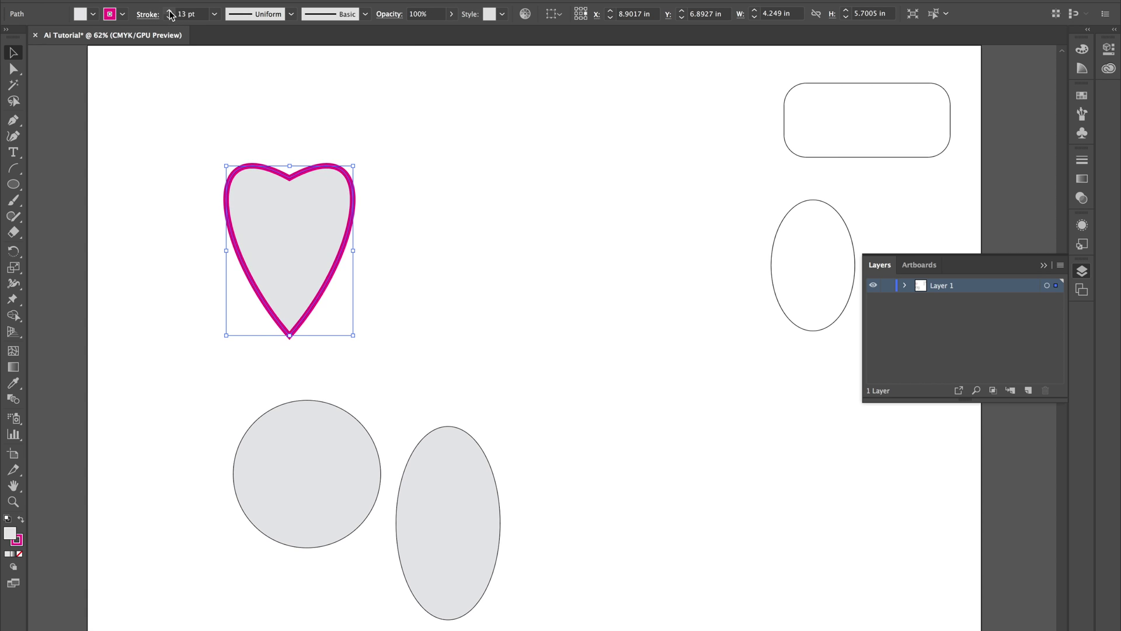
Try an orange-red and a pure red swatch on the heart's outline, and finish with its stroke set to None.
left_click(122, 14)
left_click(121, 37)
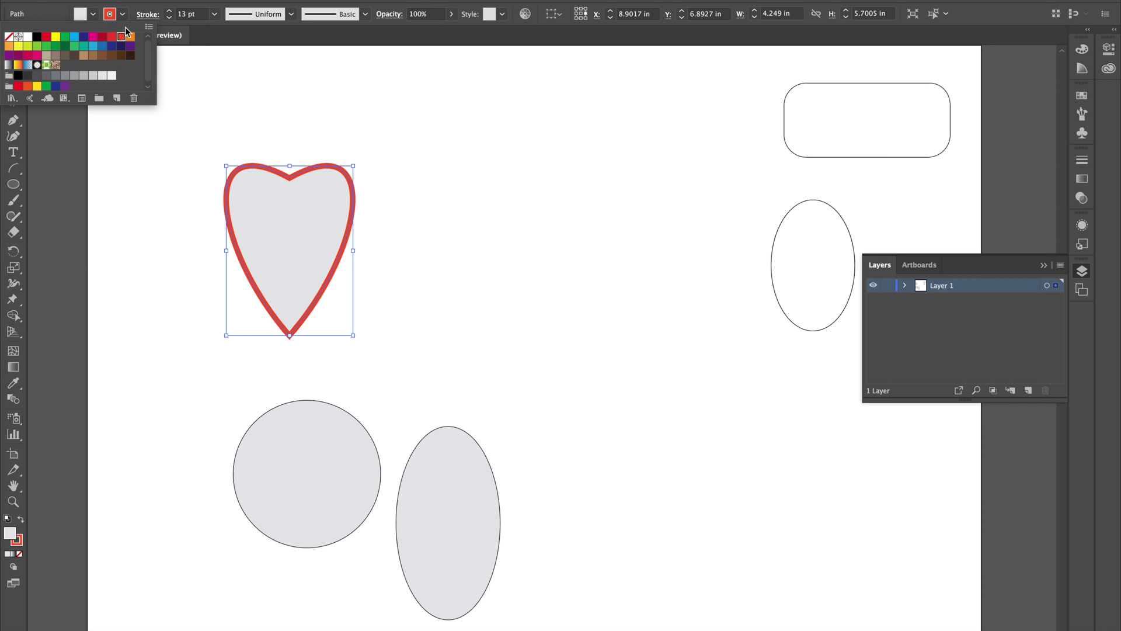
left_click(113, 57)
left_click(47, 37)
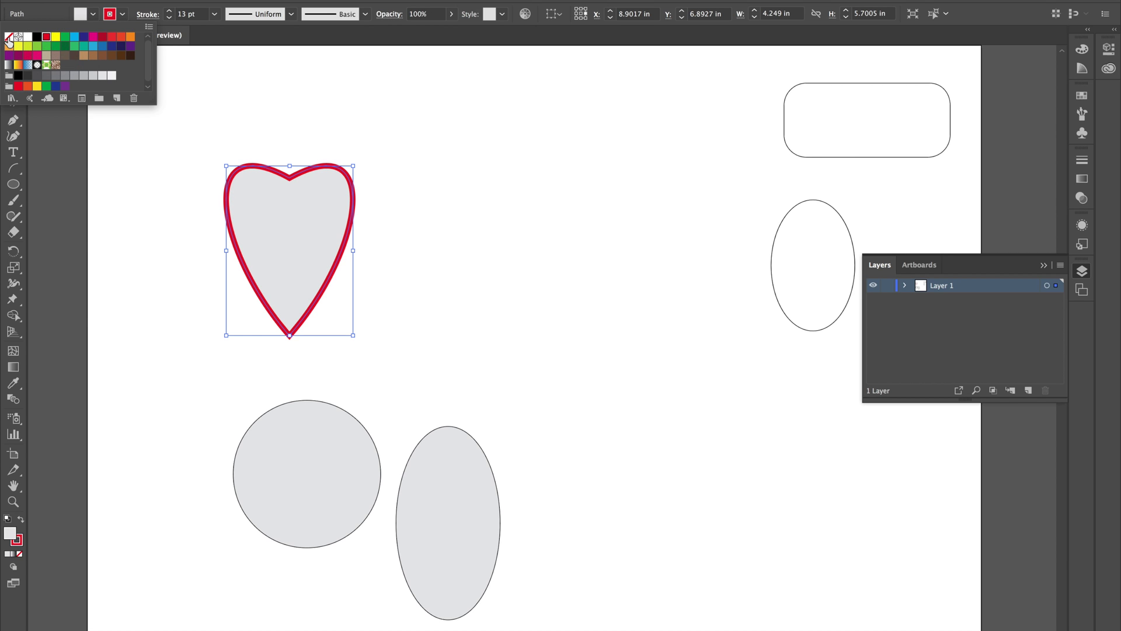
left_click(8, 37)
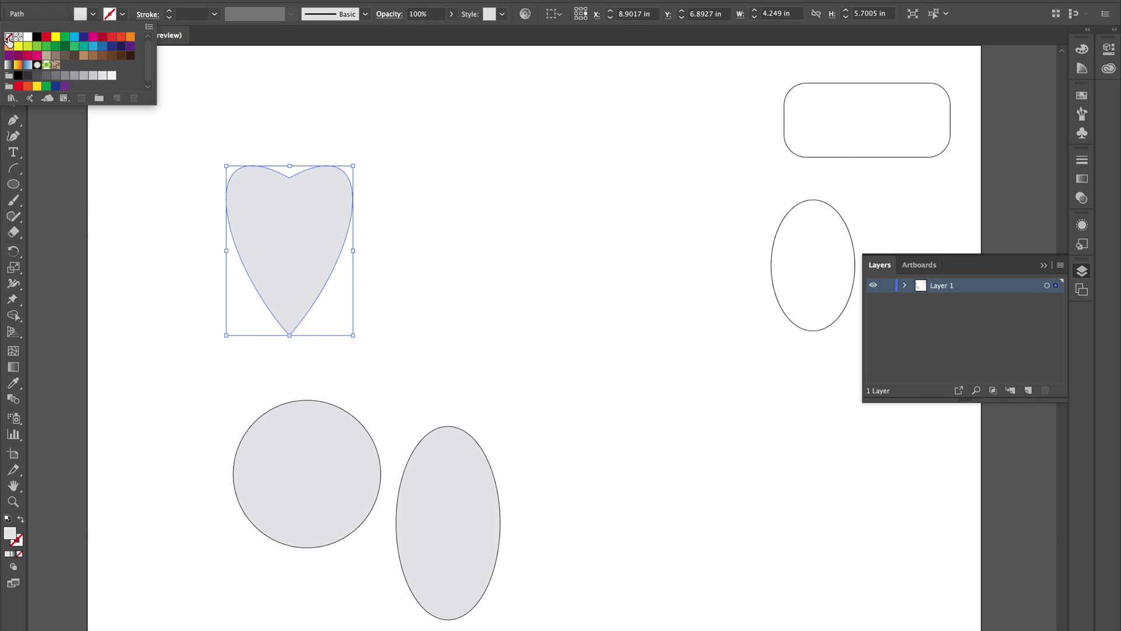
left_click(424, 154)
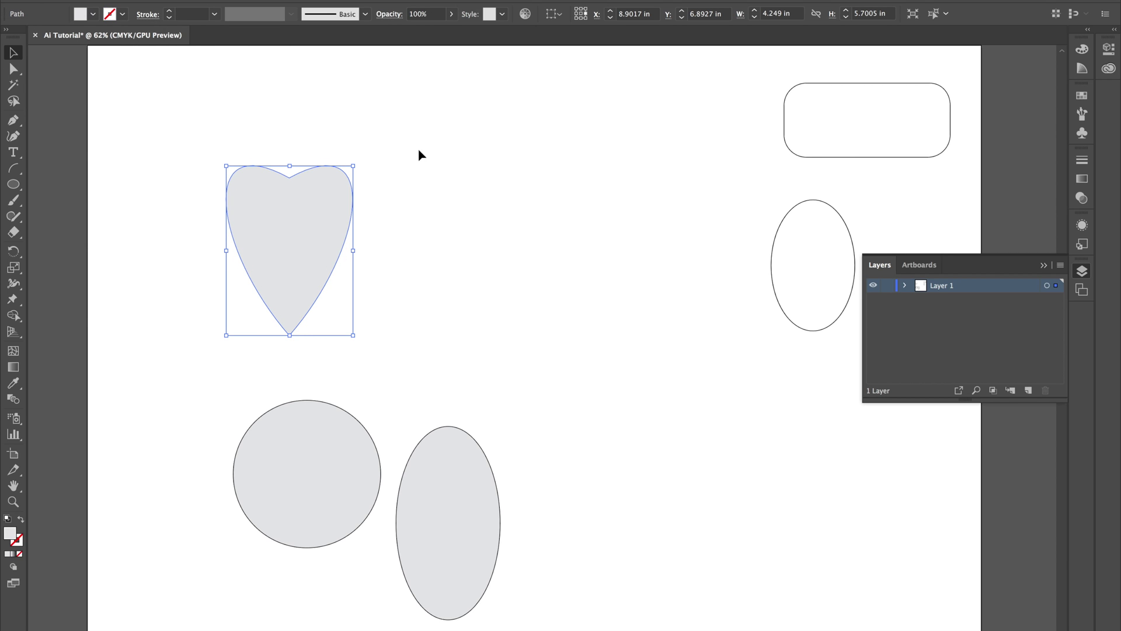
Lower the heart's opacity to 71% and move it over the upper part of the gray circle.
left_click(453, 17)
mouse_move(448, 29)
left_mouse_down()
mouse_move(400, 32)
mouse_move(434, 30)
left_mouse_up()
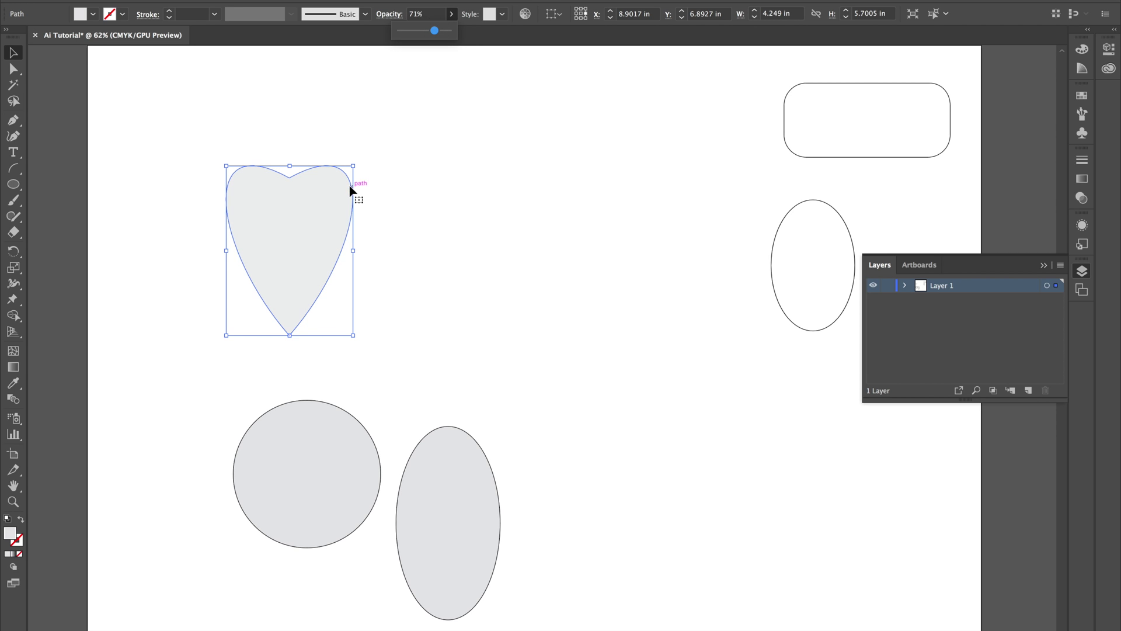
left_click_drag(351, 190, 368, 357)
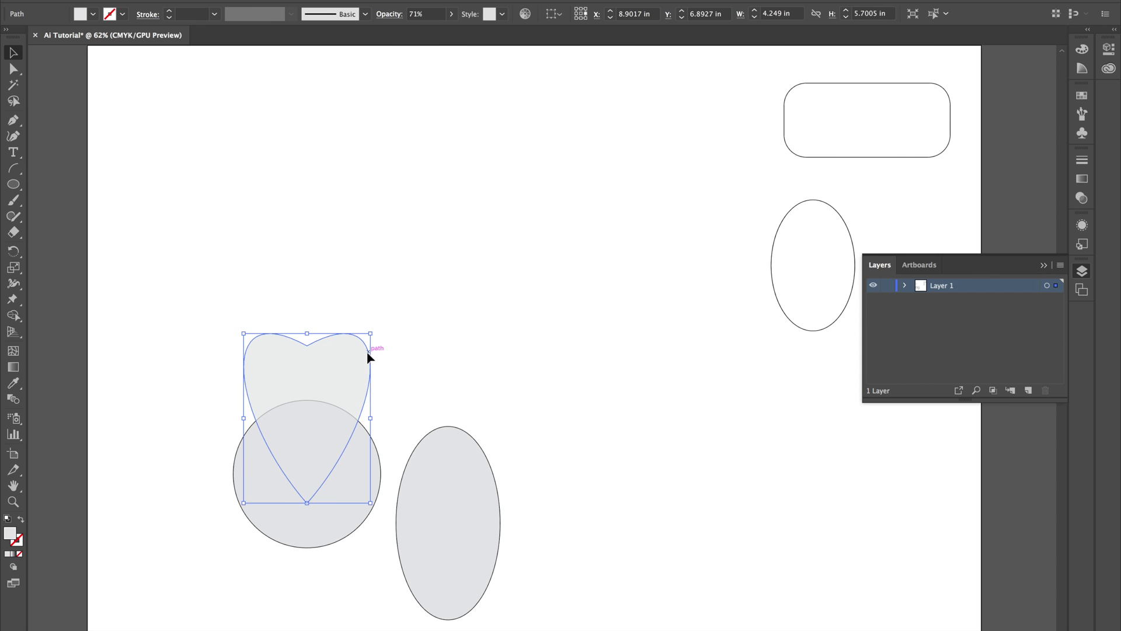
Set the heart's opacity to 90% and move it off the circle to about X 11.04 in and Y 5.36 in.
left_click(452, 14)
mouse_move(436, 31)
left_mouse_down()
mouse_move(415, 32)
mouse_move(445, 31)
left_mouse_up()
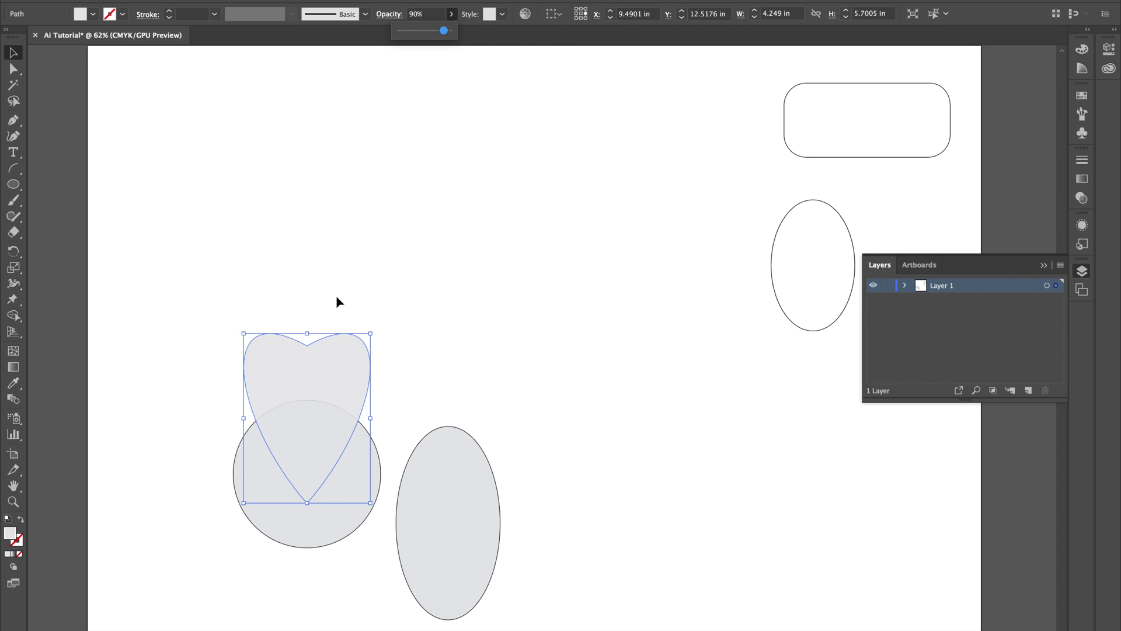
left_click_drag(329, 348, 373, 136)
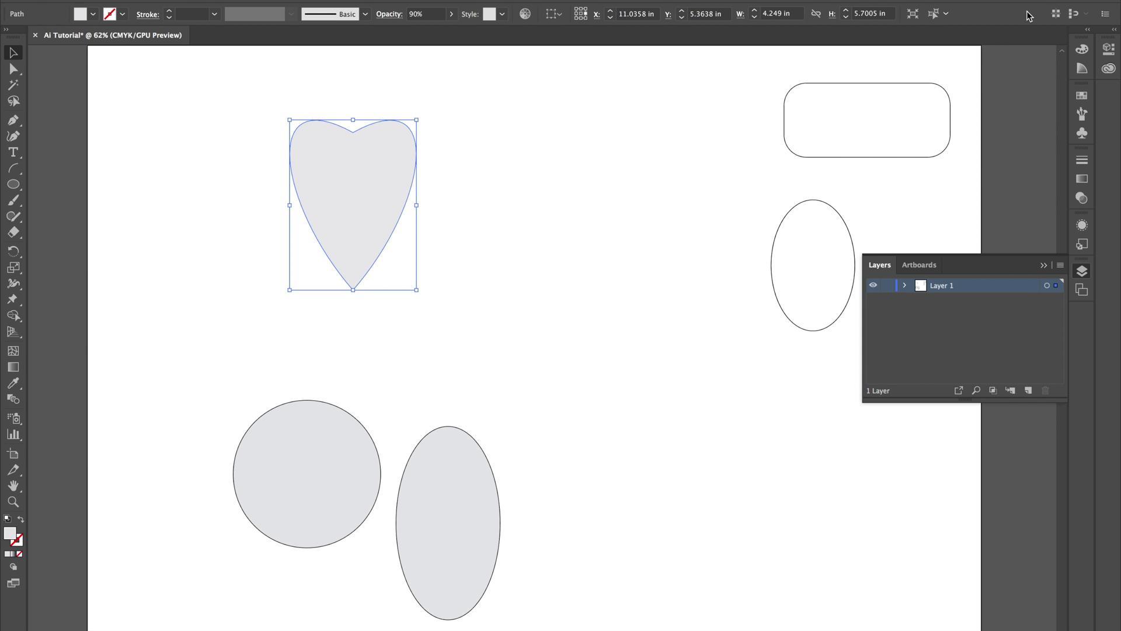
Expand Layer 1 to list its objects and add a new layer above it.
left_click(1081, 272)
left_click(1081, 274)
left_click(904, 285)
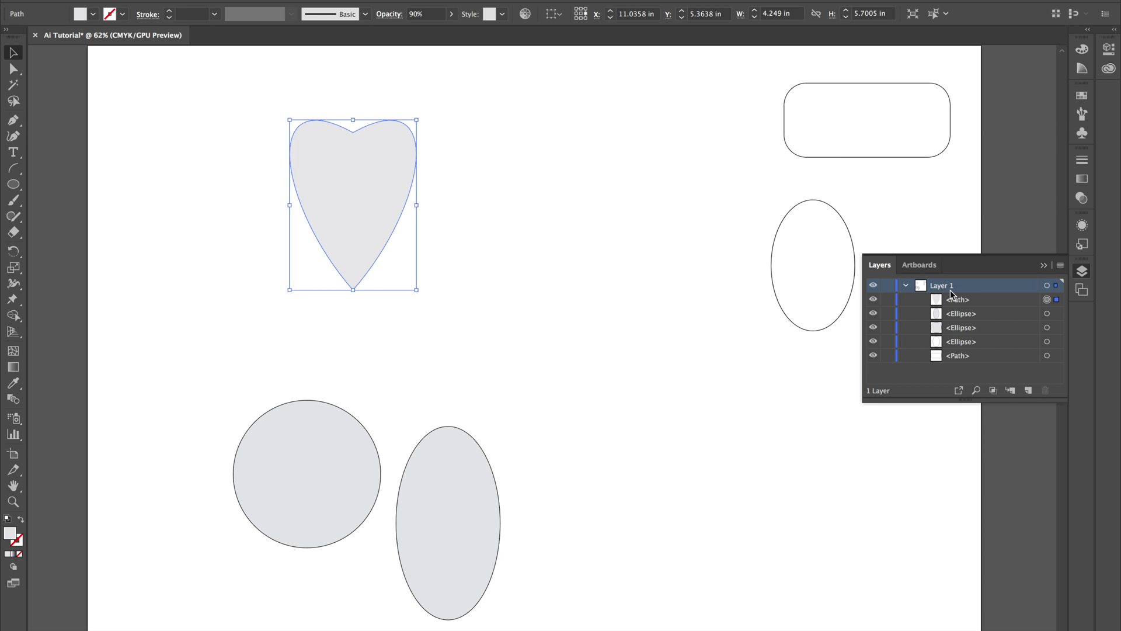
left_click(1029, 393)
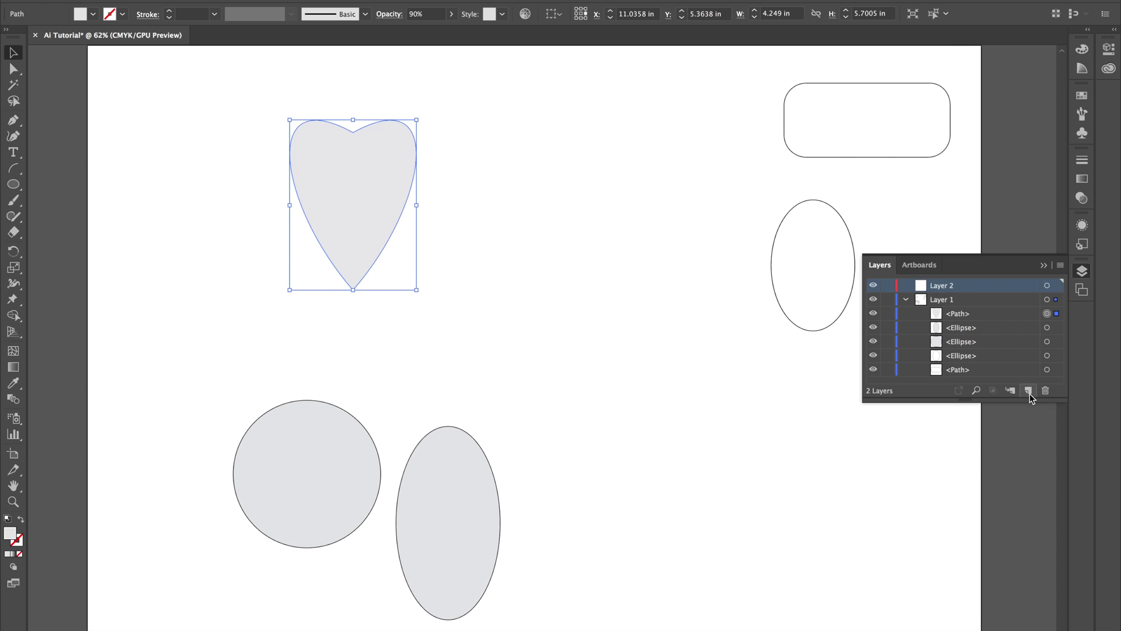
Rename the new layer as Top Layer and Layer 1 as Bottom Layer.
left_click(953, 301)
left_click(955, 288)
double_click(944, 290)
type("Top Layer")
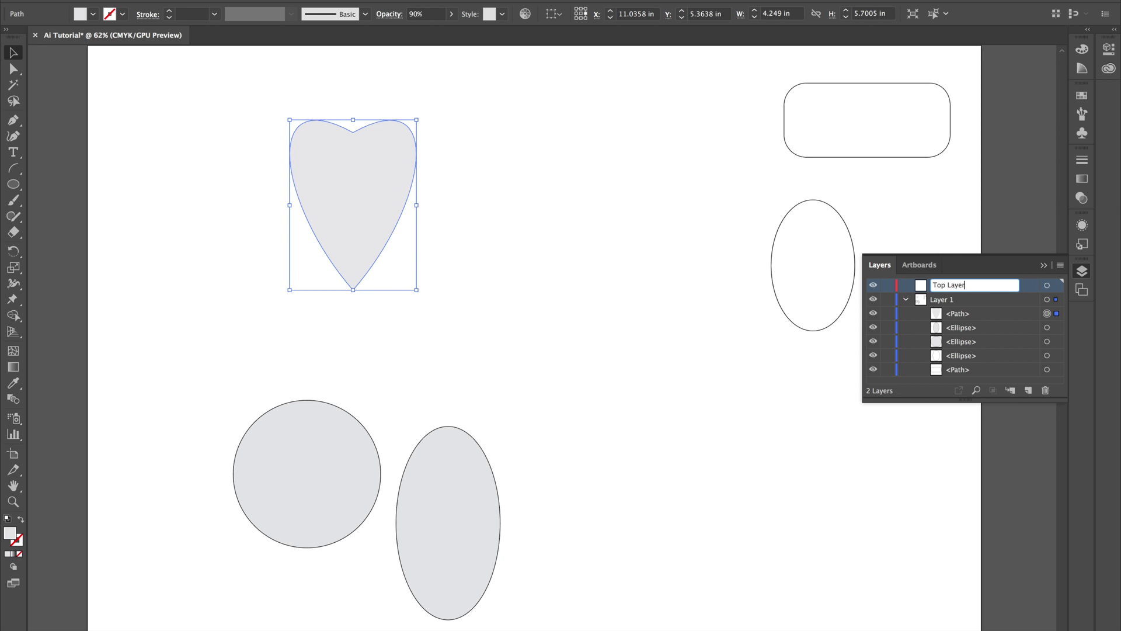
double_click(953, 300)
type("Bottom")
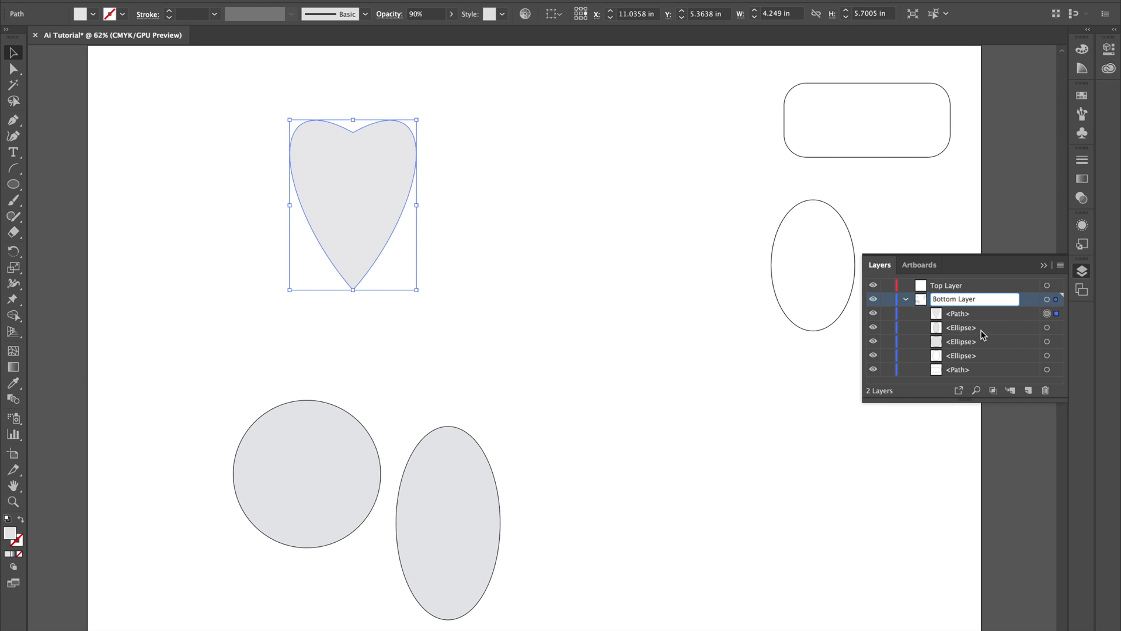
Move the heart's path from Bottom Layer into Top Layer.
left_click(969, 315)
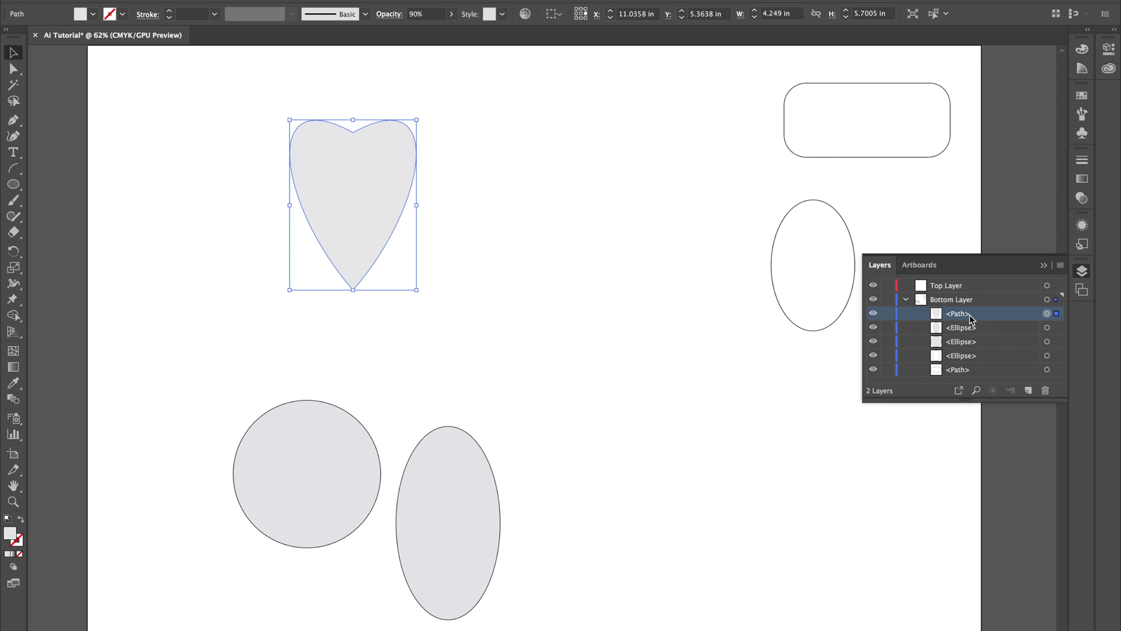
left_click(970, 316)
left_click(973, 318)
left_click_drag(973, 319, 977, 287)
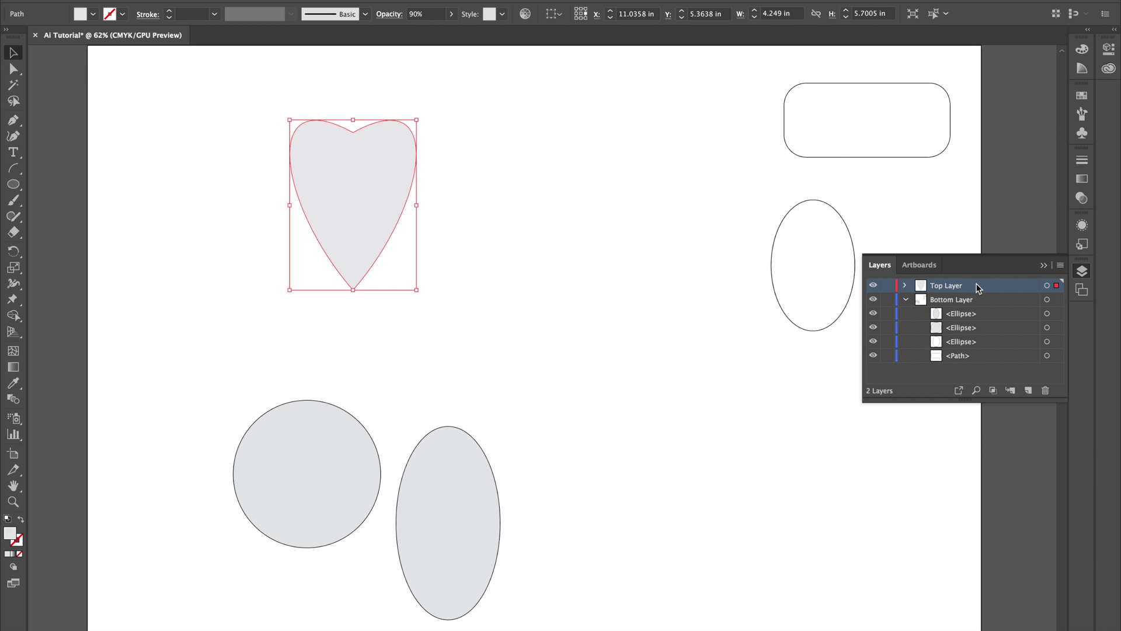
Expand Top Layer and rename the path inside it as Heart.
left_click(905, 285)
left_click(943, 300)
double_click(964, 299)
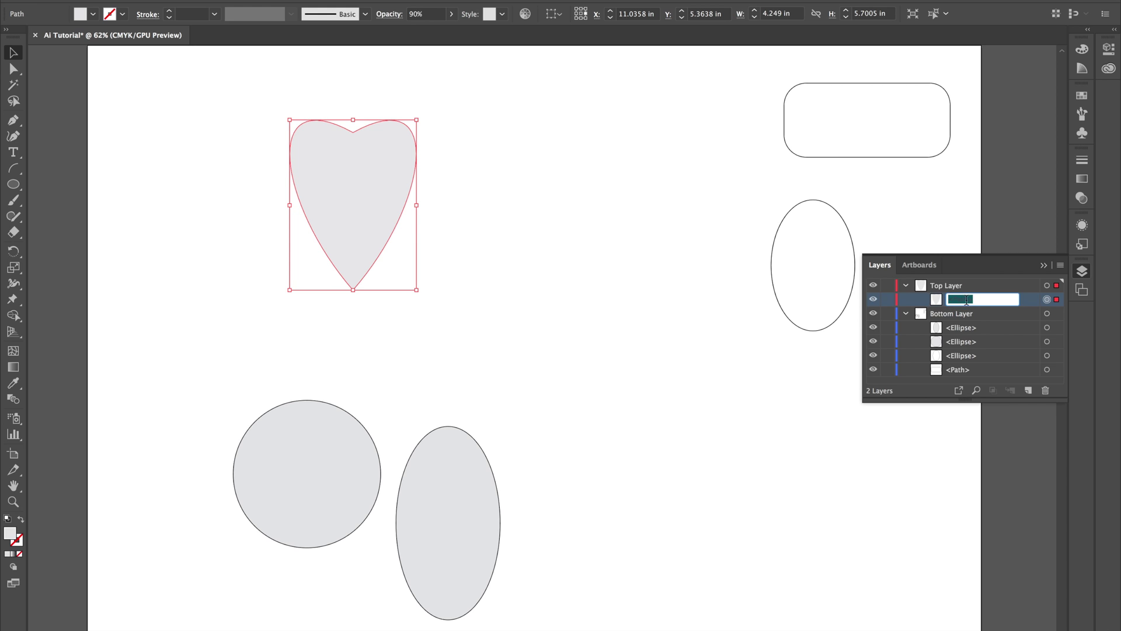
type("Hea")
left_click(953, 286)
Rename the uppermost ellipse in Bottom Layer as Oval.
left_click(951, 334)
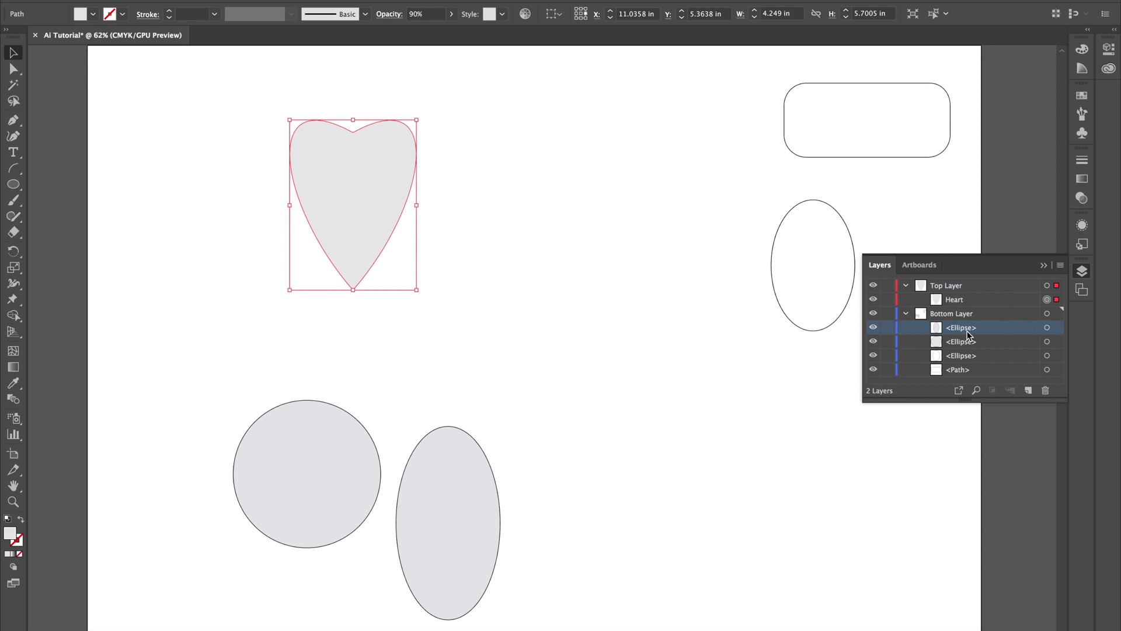
double_click(968, 334)
type("Oval")
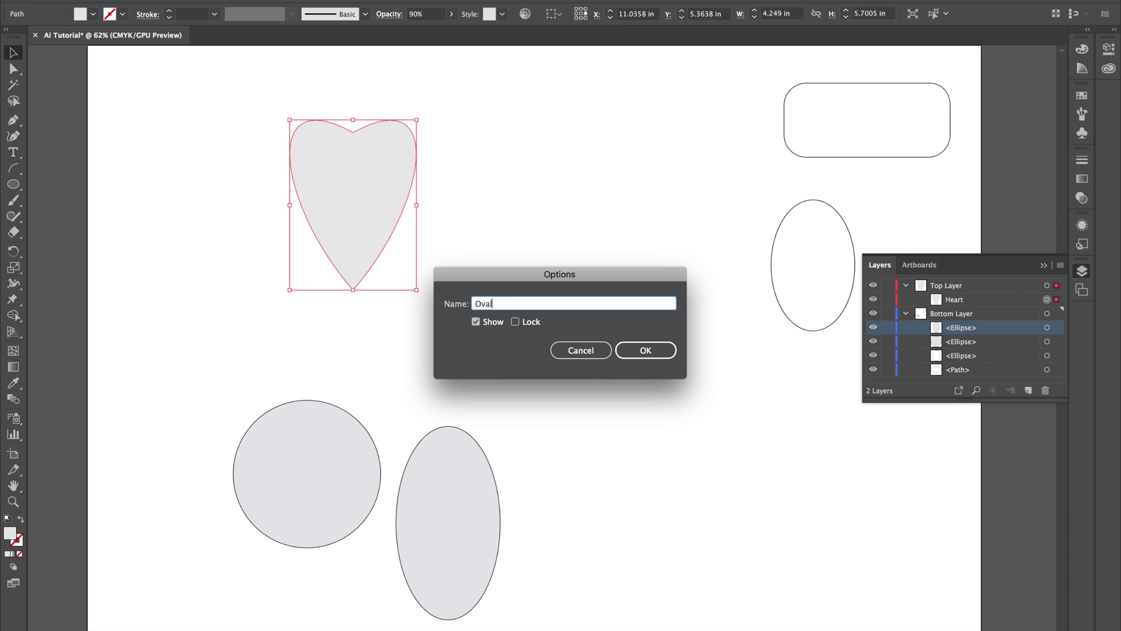
key("Return")
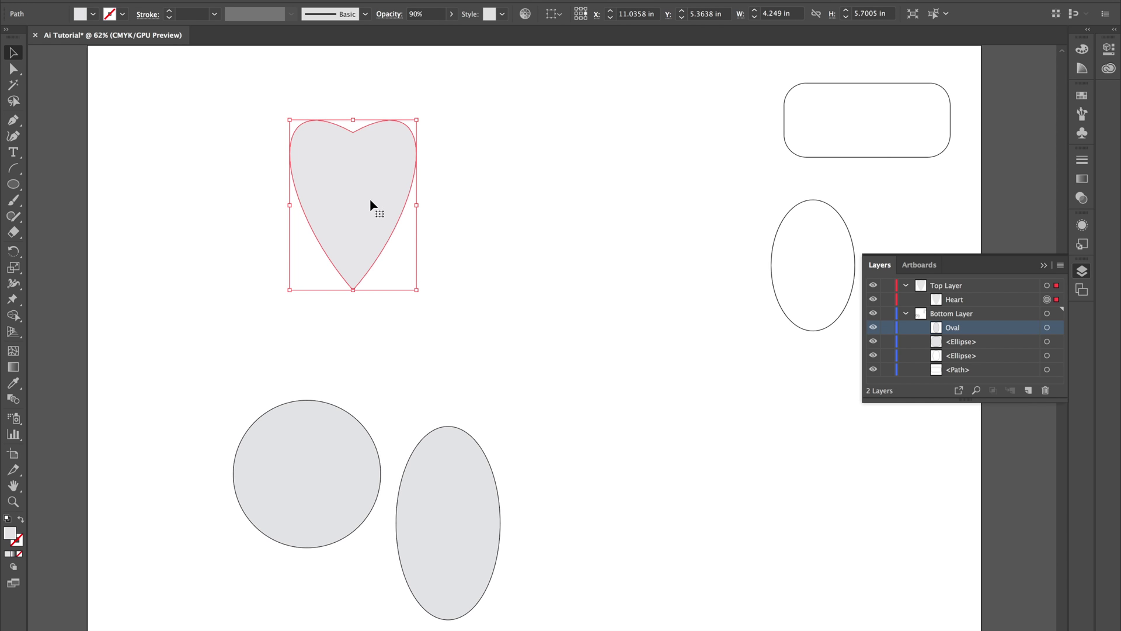
Move the heart to about X 20.40 in and Y 5.84 in, and transfer Oval into Top Layer.
left_click_drag(380, 204, 654, 212)
left_click_drag(971, 334, 964, 295)
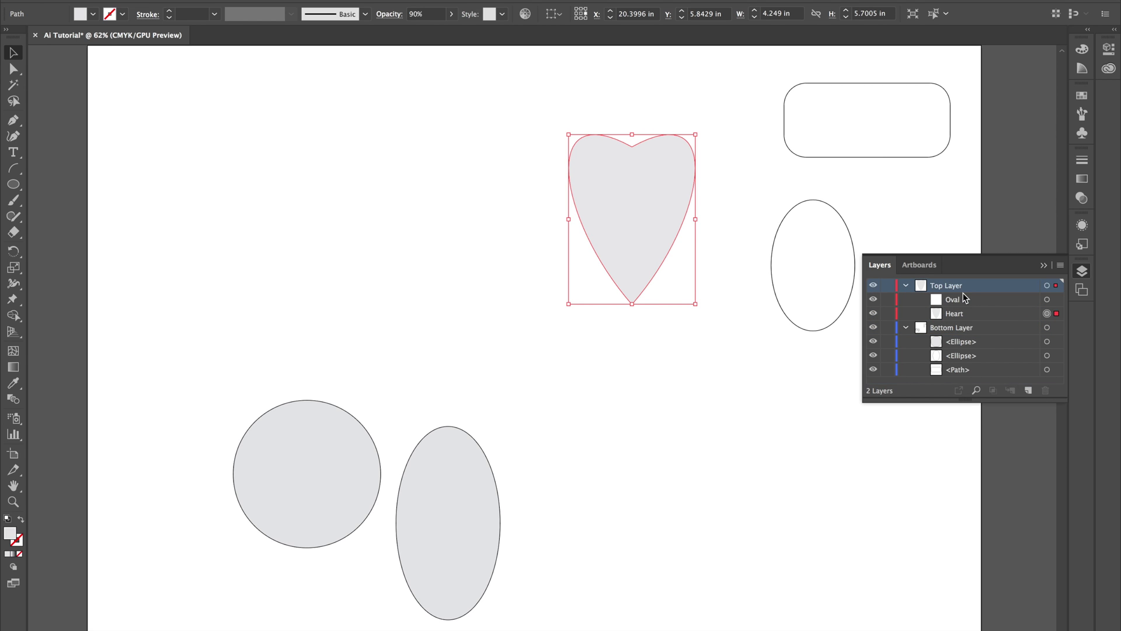
Move the unfilled ellipse onto the heart, deselect it to check the stacking, and reselect it.
left_click(847, 242)
left_click_drag(849, 237, 663, 164)
left_click(792, 216)
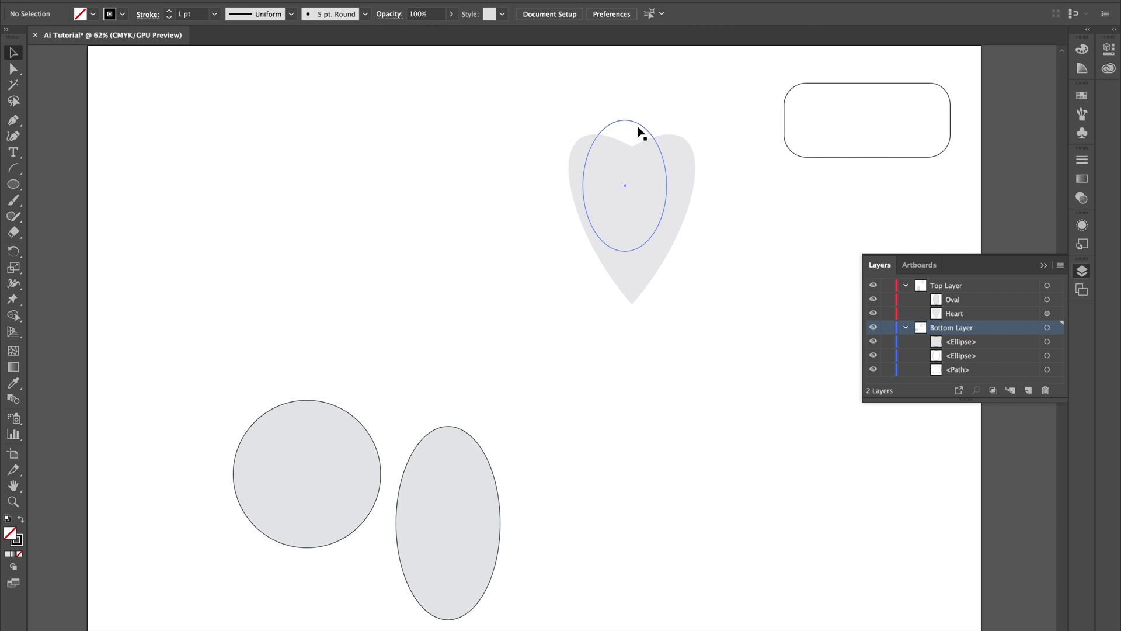
left_click(638, 125)
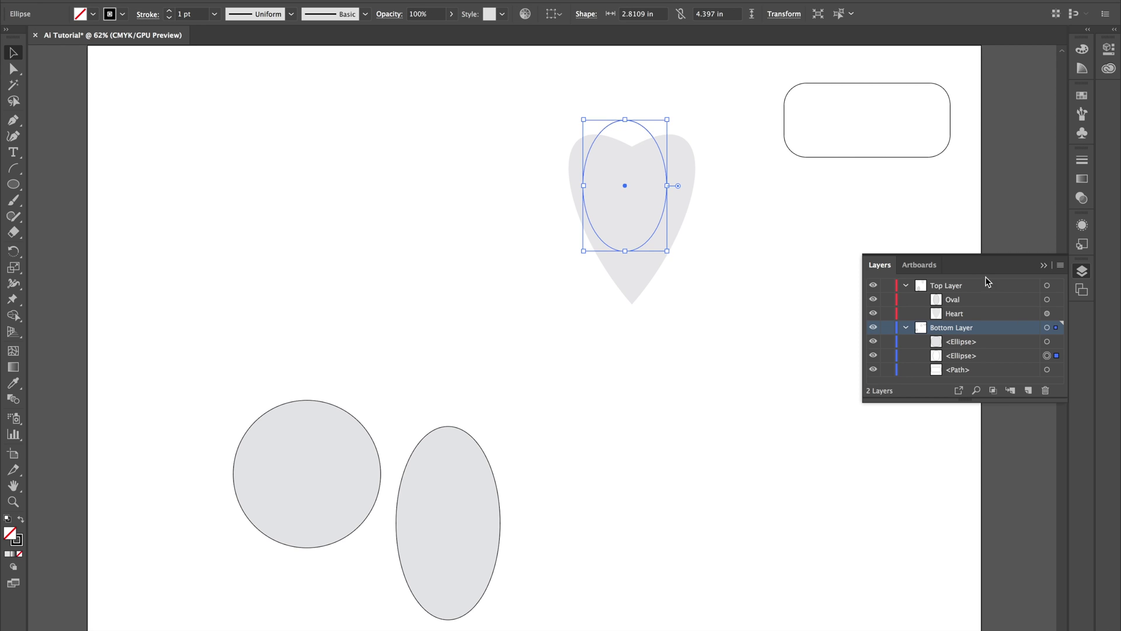
Check which ellipse is the Oval, and move the unfilled ellipse off the heart toward its lower right.
left_click(958, 300)
left_click(444, 532)
left_click(642, 128)
left_click_drag(642, 128, 788, 249)
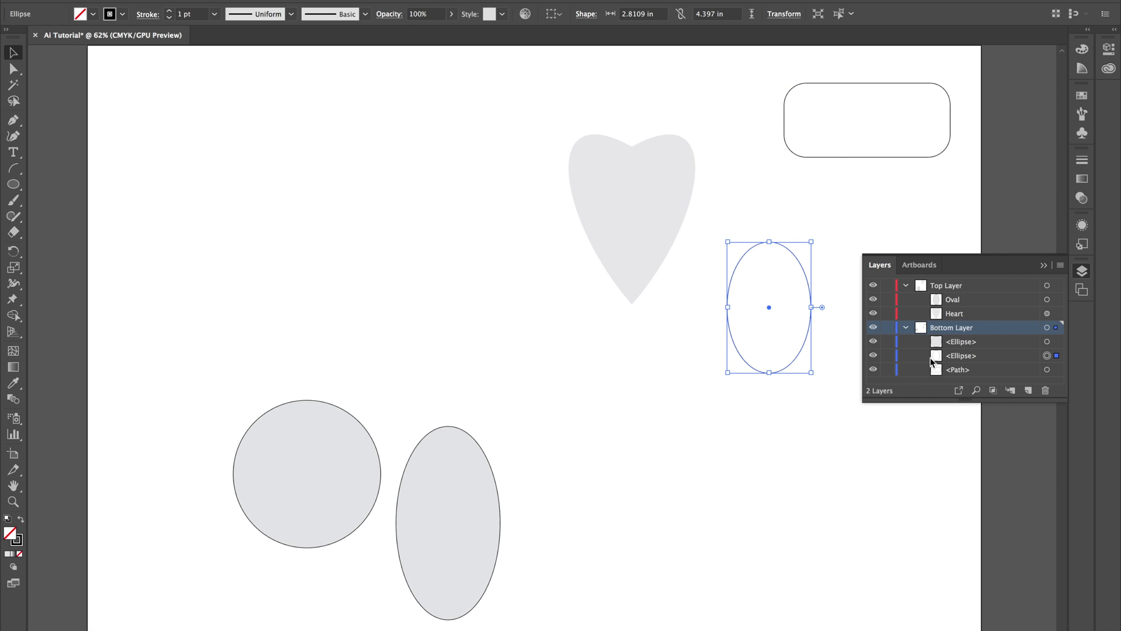
Highlight the unfilled ellipse in Bottom Layer and move it to overlap the heart's lower-right edge.
left_click(981, 357)
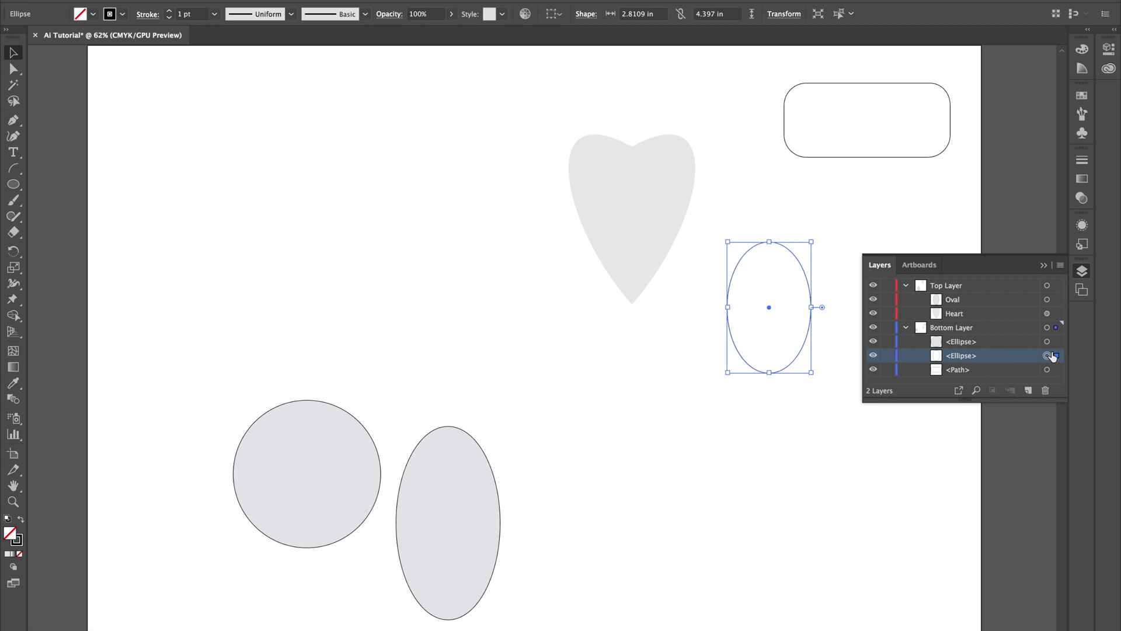
left_click_drag(810, 286, 730, 251)
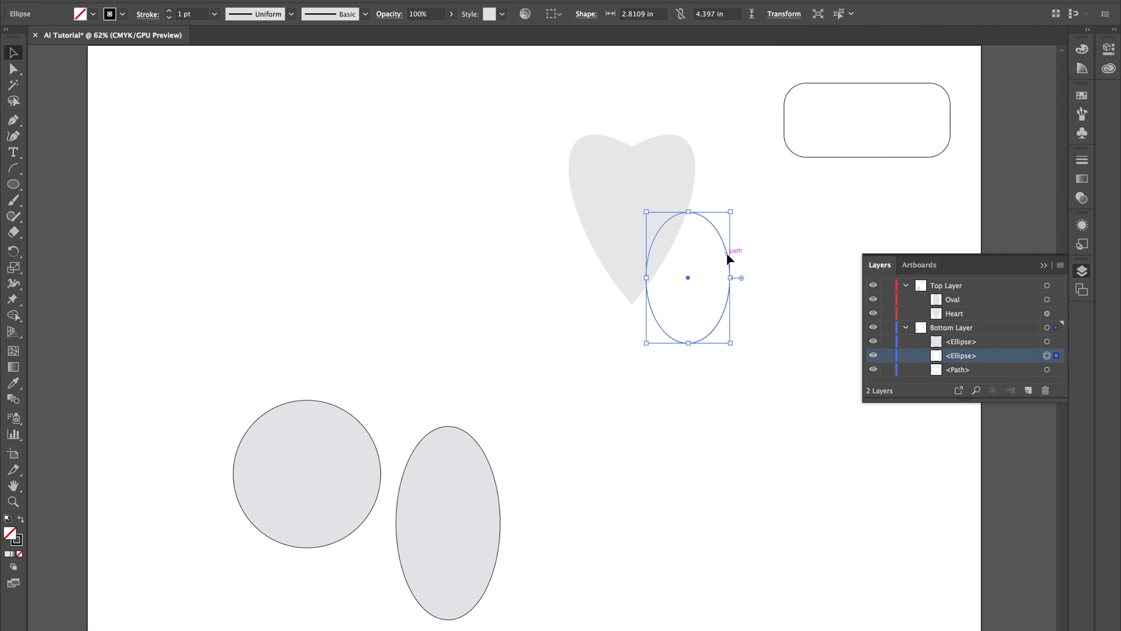
left_click(646, 177)
Move the Oval from beside the gray circle onto the left half of the heart and deselect it.
left_click(488, 454)
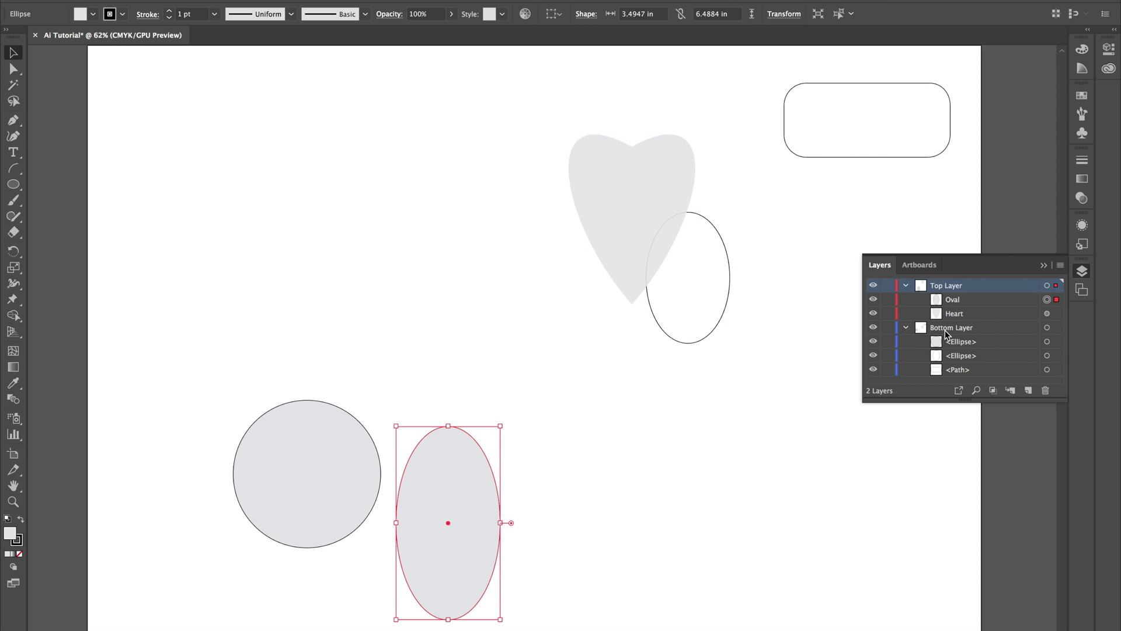
left_click(979, 300)
left_click_drag(473, 450, 615, 159)
left_click(786, 214)
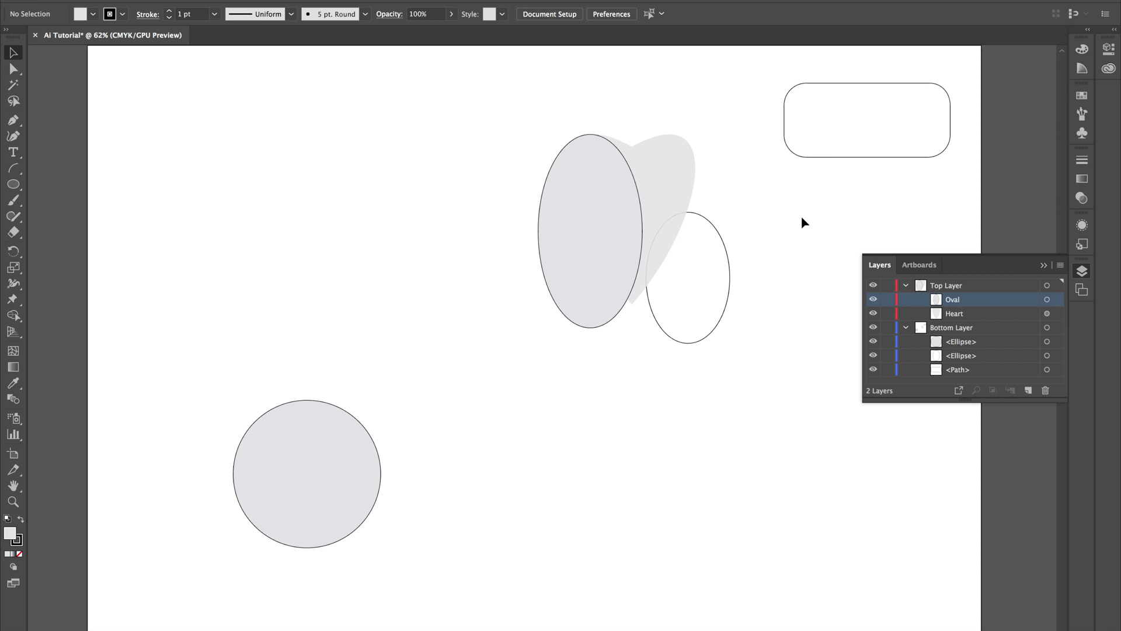
Separate the two overlapping shapes, moving the Oval down-left and the heart up to about X 19.28 in and Y 3.76 in.
left_click_drag(638, 186, 548, 235)
left_click_drag(660, 178, 627, 116)
left_click(531, 275)
Select the heart and the Oval together and group them.
left_click(578, 171)
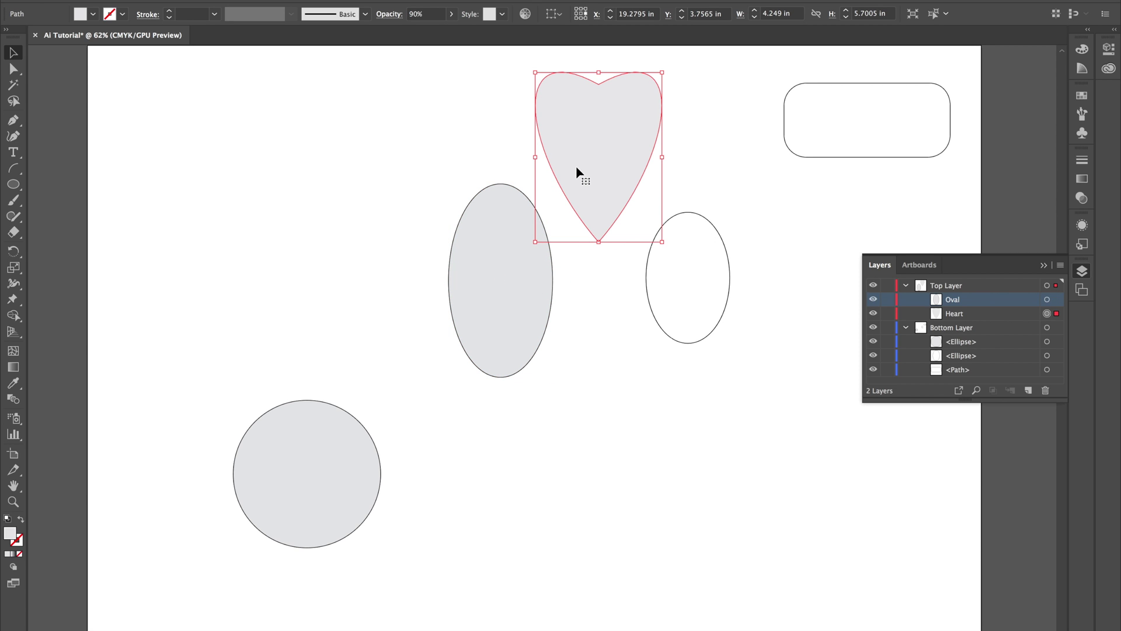
left_click(530, 221, "shift")
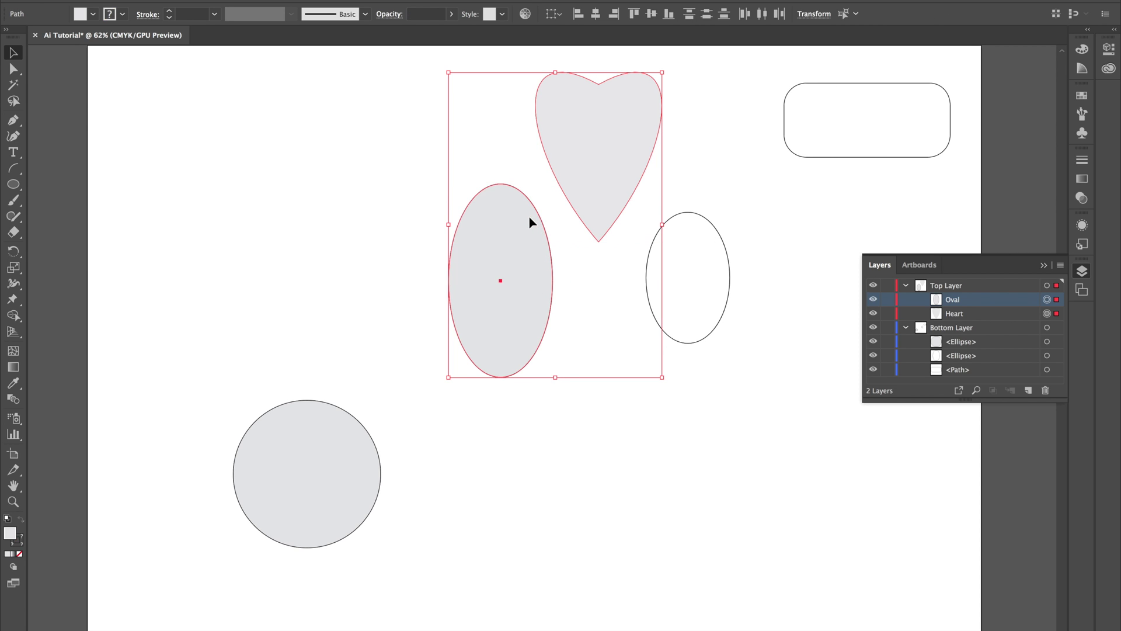
right_click(603, 182)
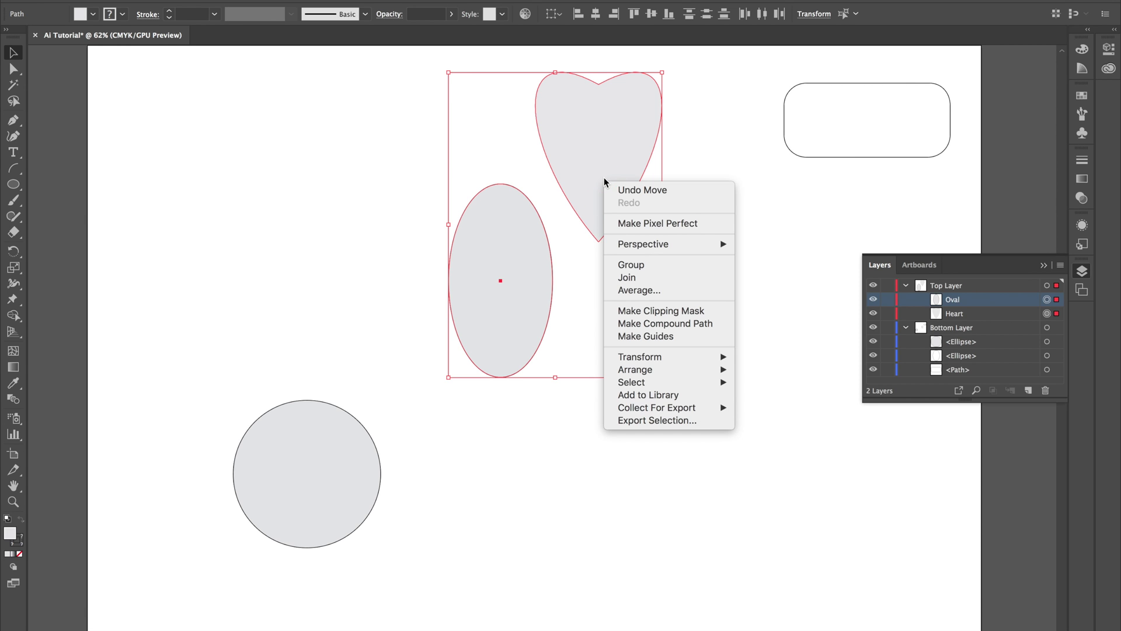
left_click(620, 263)
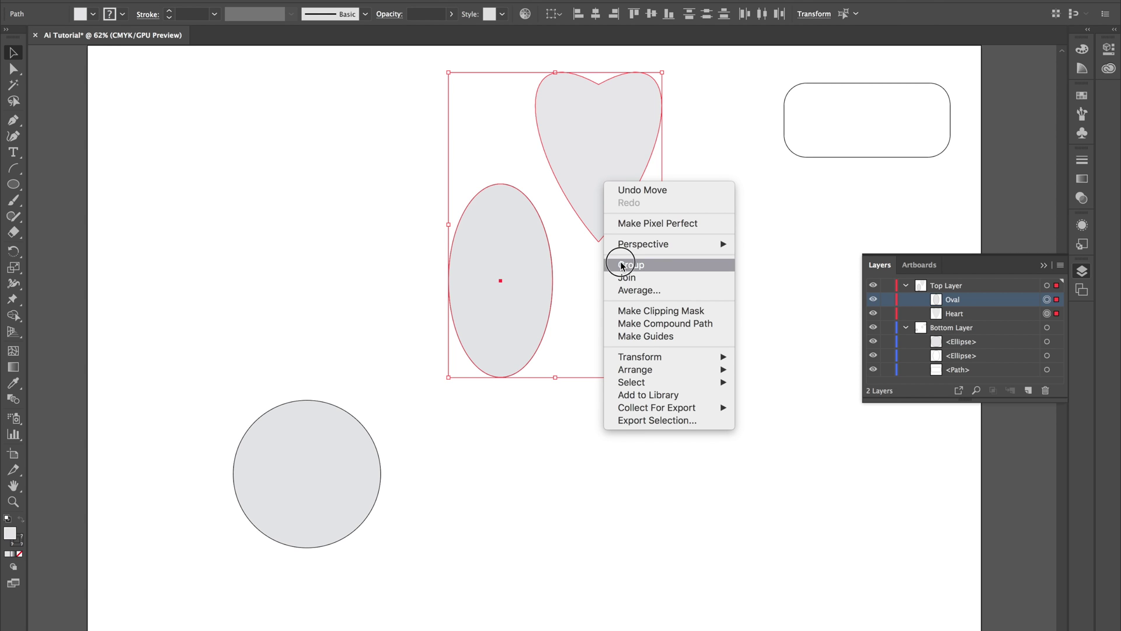
Move the grouped heart and Oval as one object to about X 16.91 in and Y 7.17 in.
left_click(755, 171)
left_click_drag(607, 178, 456, 163)
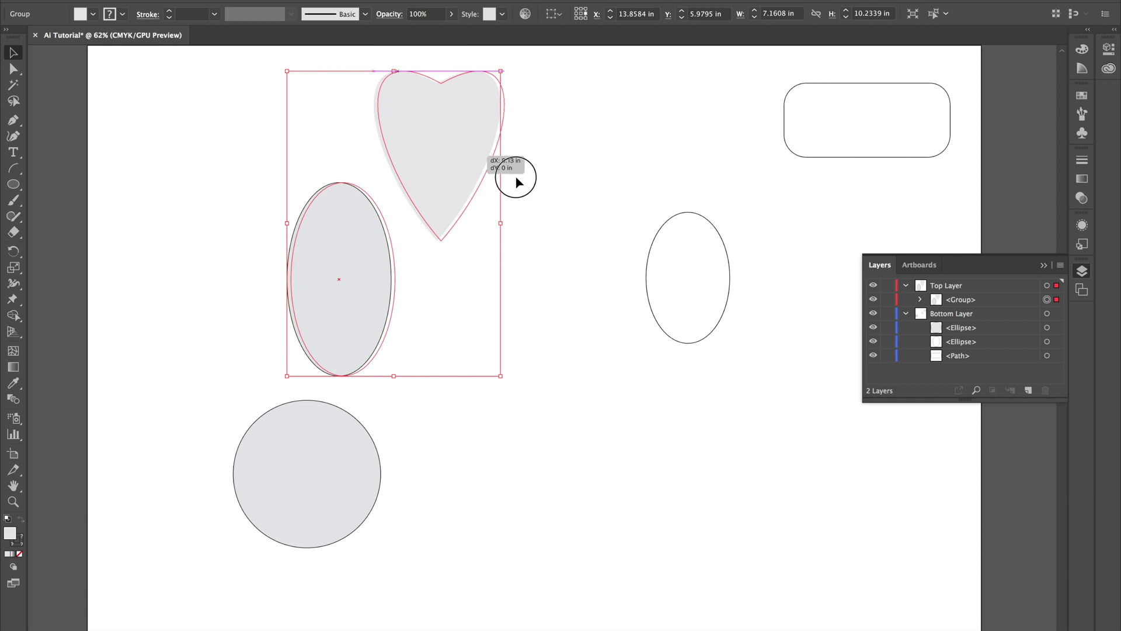
left_click_drag(475, 165, 590, 205)
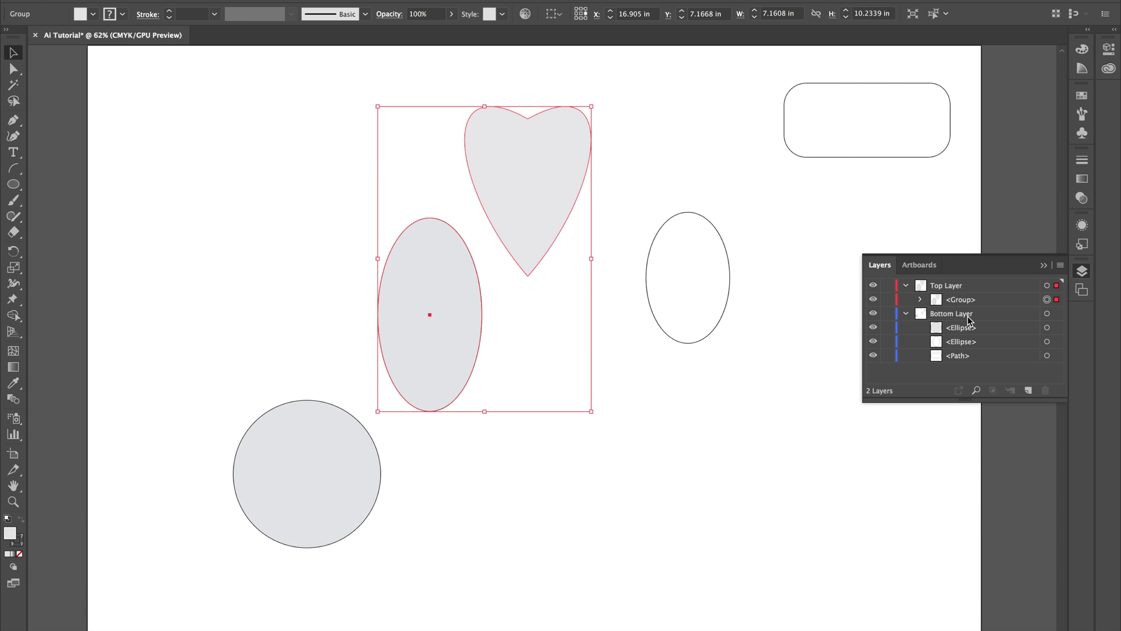
Rename the two existing layers as "Top shape layer" and "Bottom shape Layer".
double_click(960, 286)
left_click(962, 286)
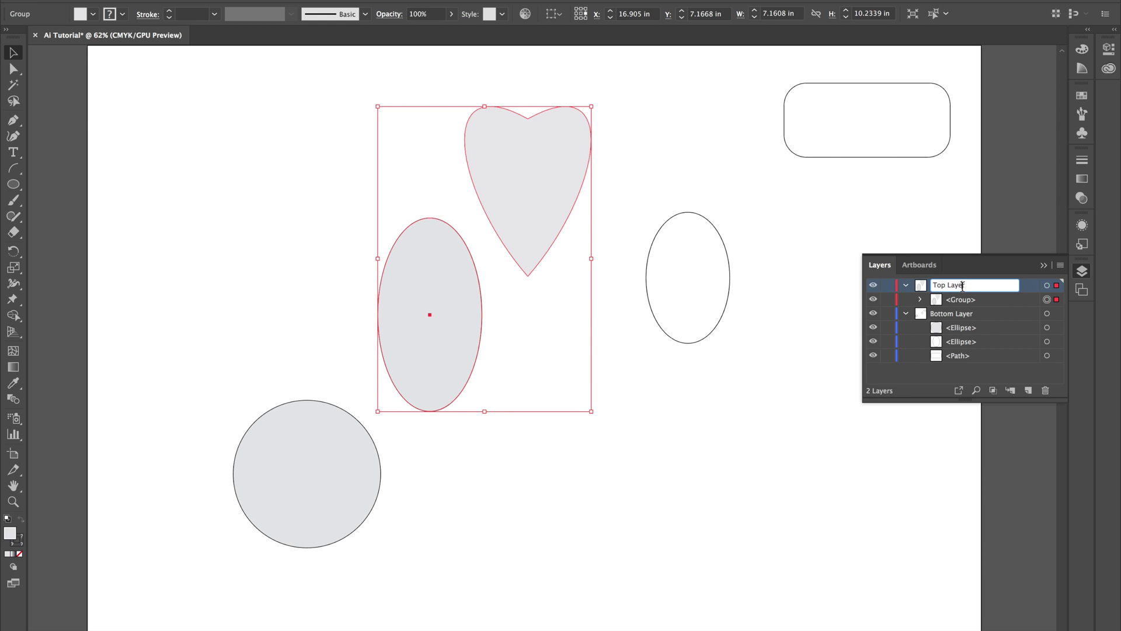
double_click(953, 286)
type("s")
double_click(954, 314)
left_click(956, 313)
type("shape l")
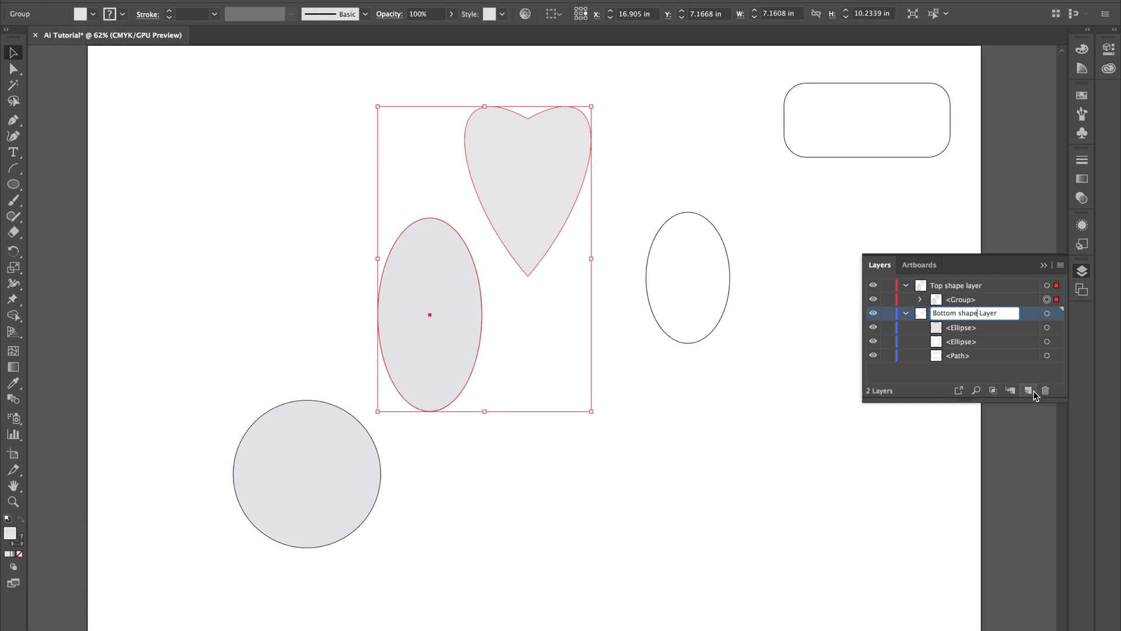
Add a new layer named "Photo layer" above the Top shape layer and deselect the artwork.
left_click(1031, 390)
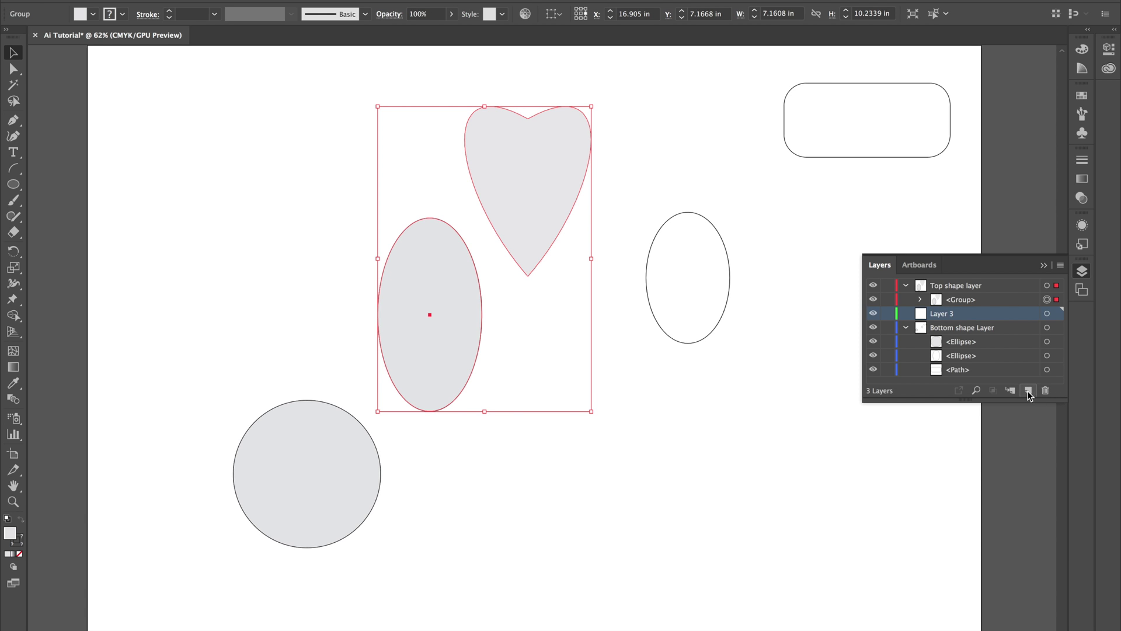
left_click_drag(952, 285, 950, 281)
double_click(949, 285)
type("Photo La")
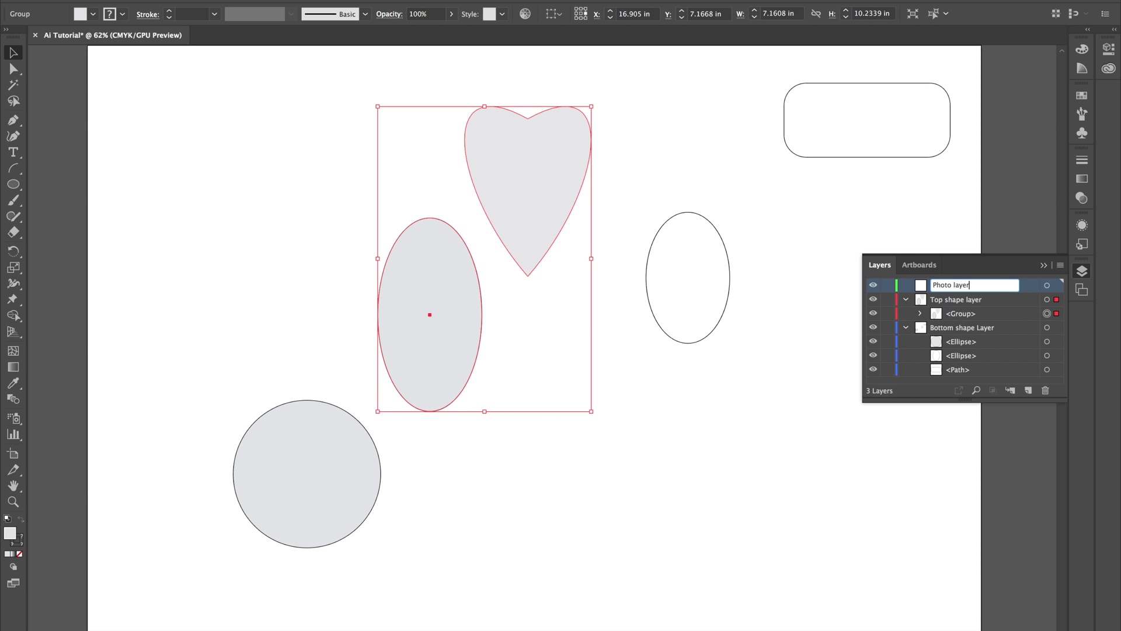
key("Return")
left_click(807, 304)
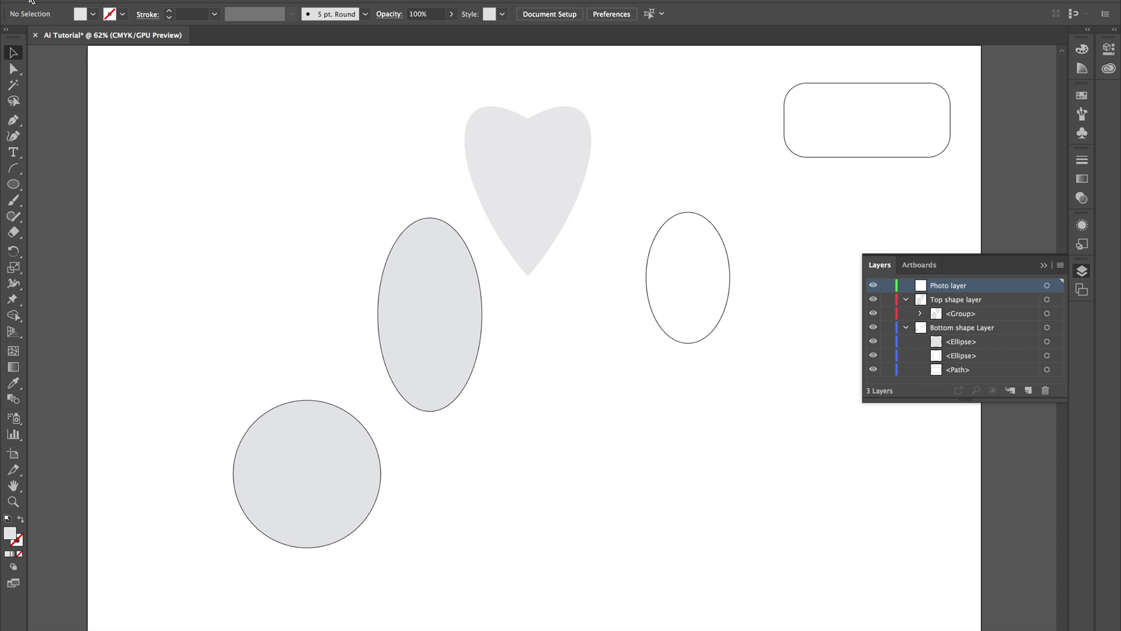
Switch to Chrome and search Google Images for "ryan gosling" in a new tab.
key("ctrl+Up")
left_click(848, 112)
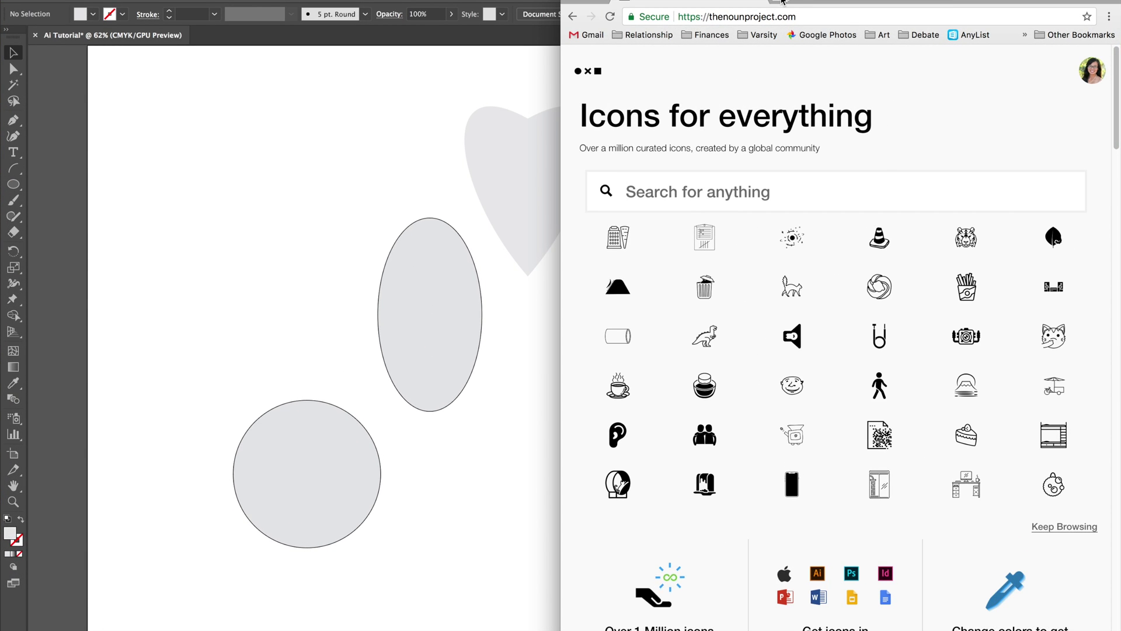
key("super+t")
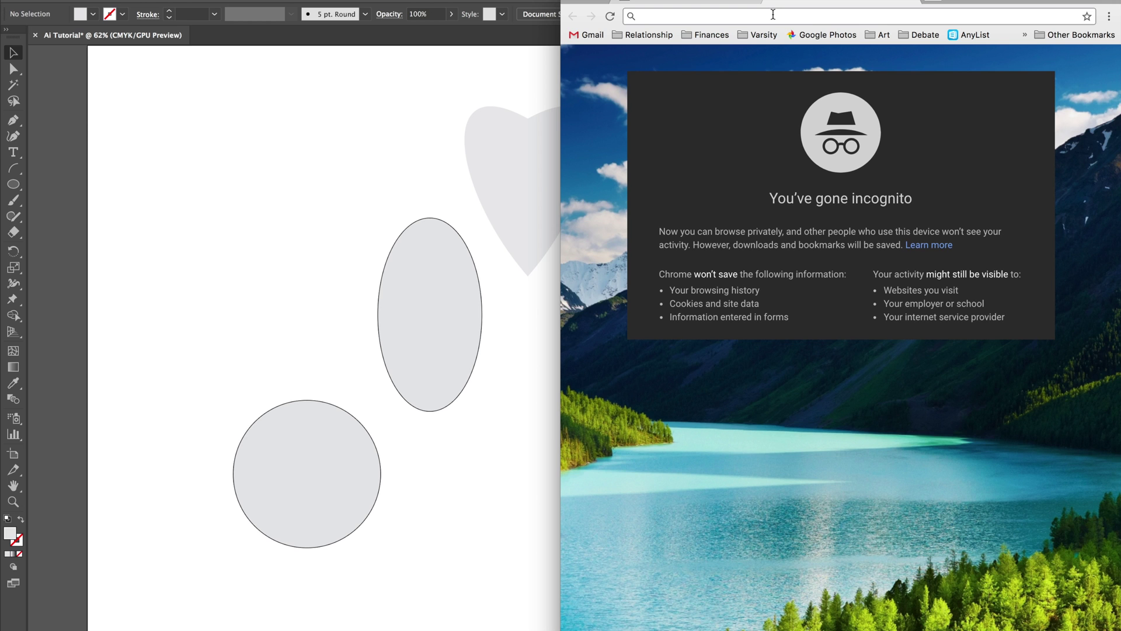
type("ryan go")
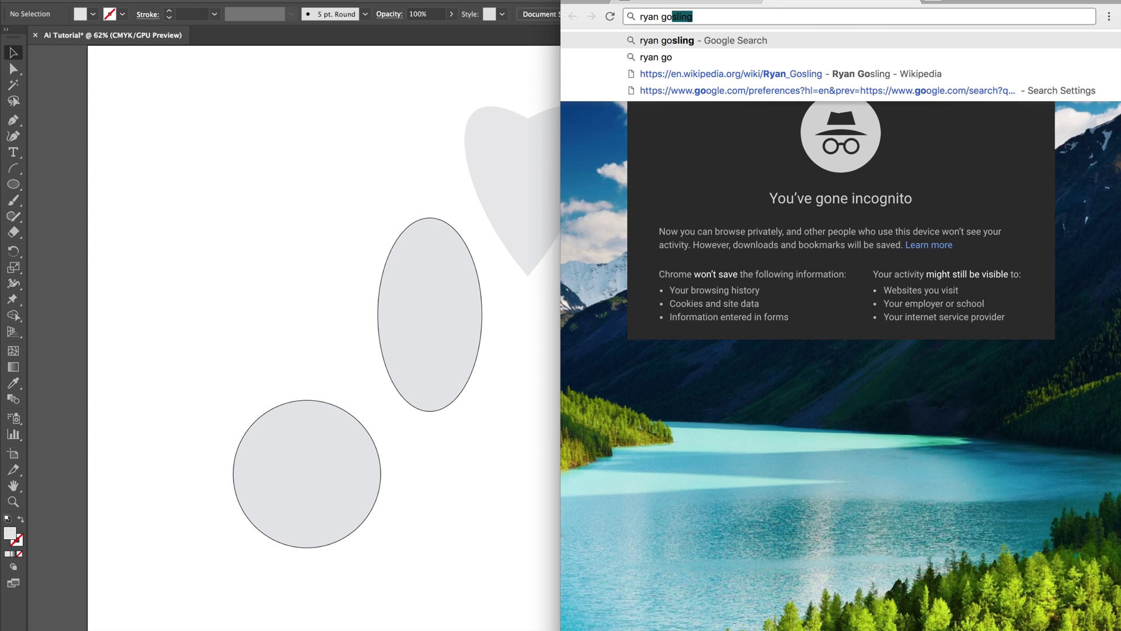
type("sling")
key("Return")
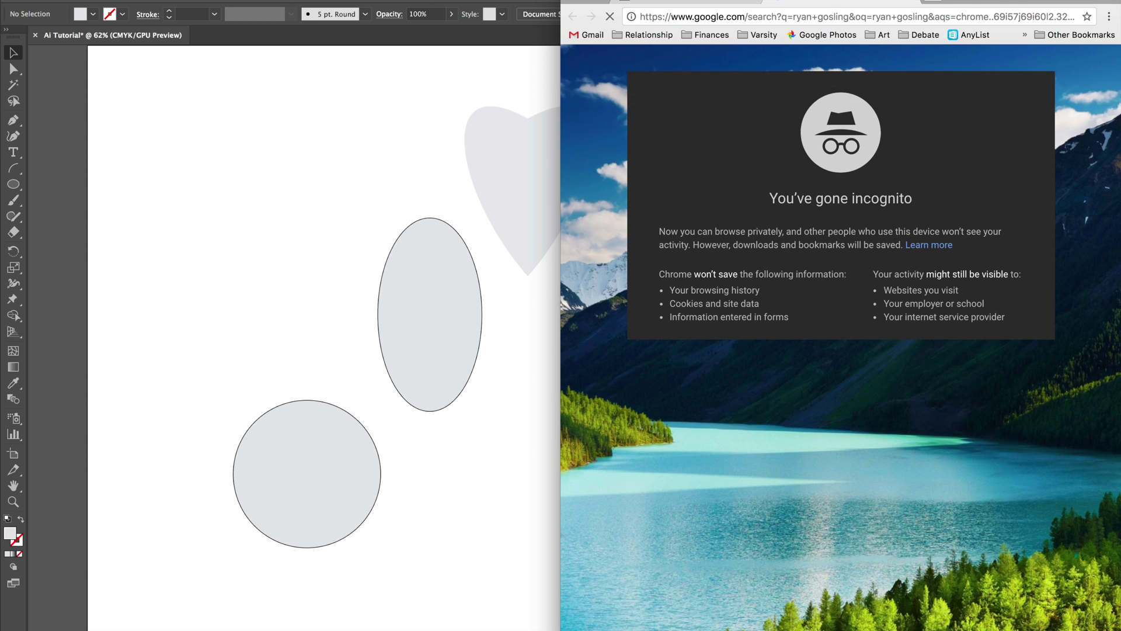
left_click(761, 113)
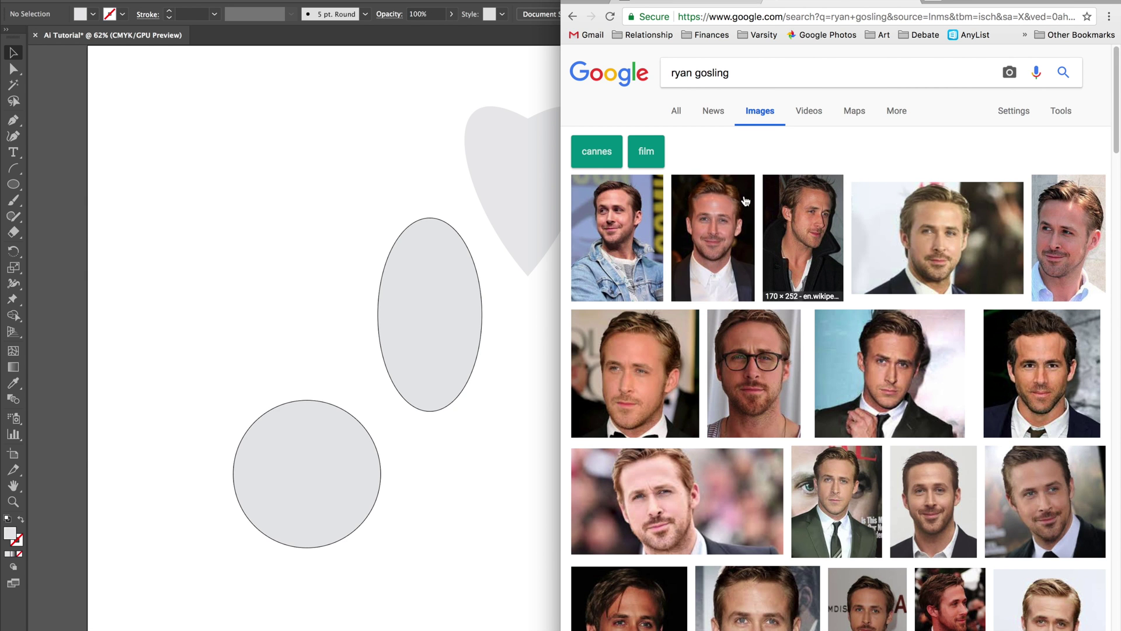
Open the Wikipedia page of the first image result and enlarge the article's portrait photo.
right_click(628, 228)
left_click(623, 224)
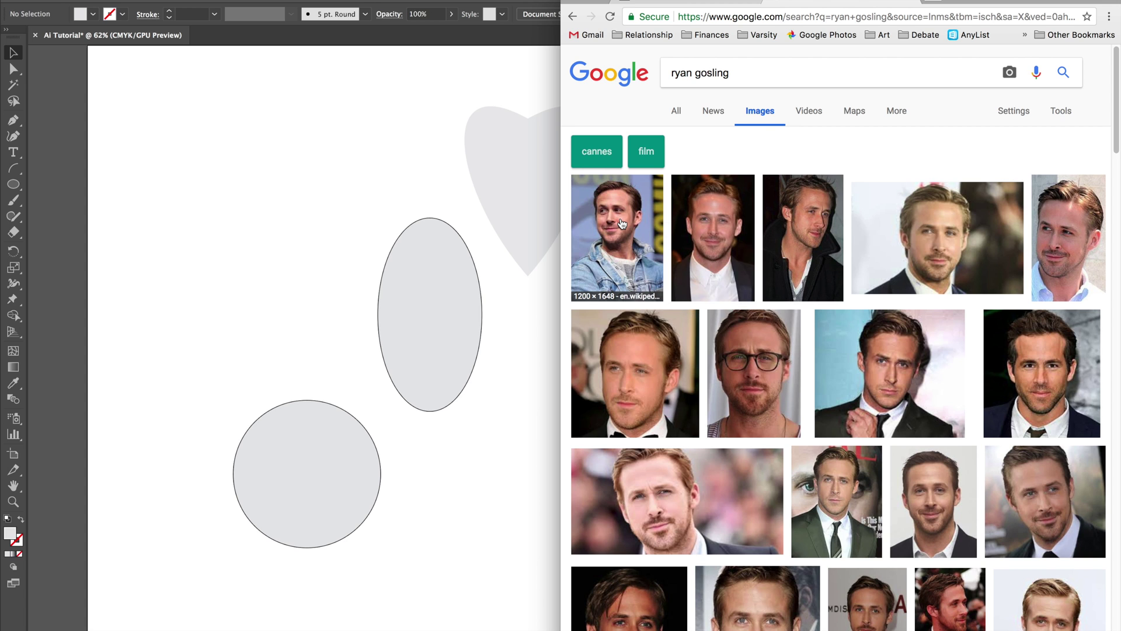
left_click(622, 224)
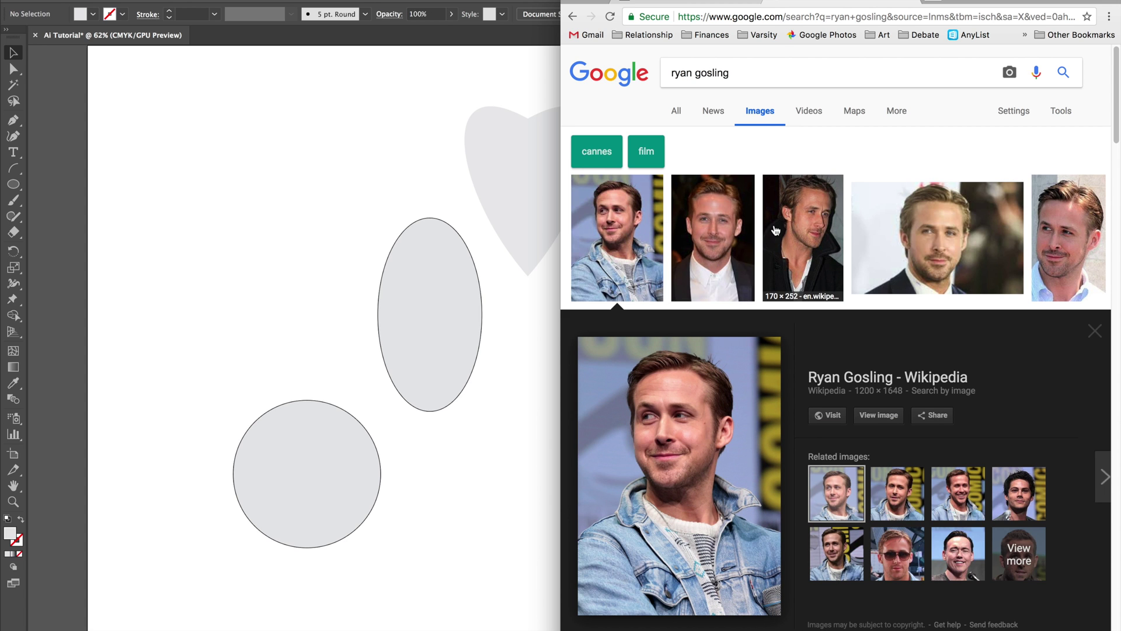
left_click(929, 380)
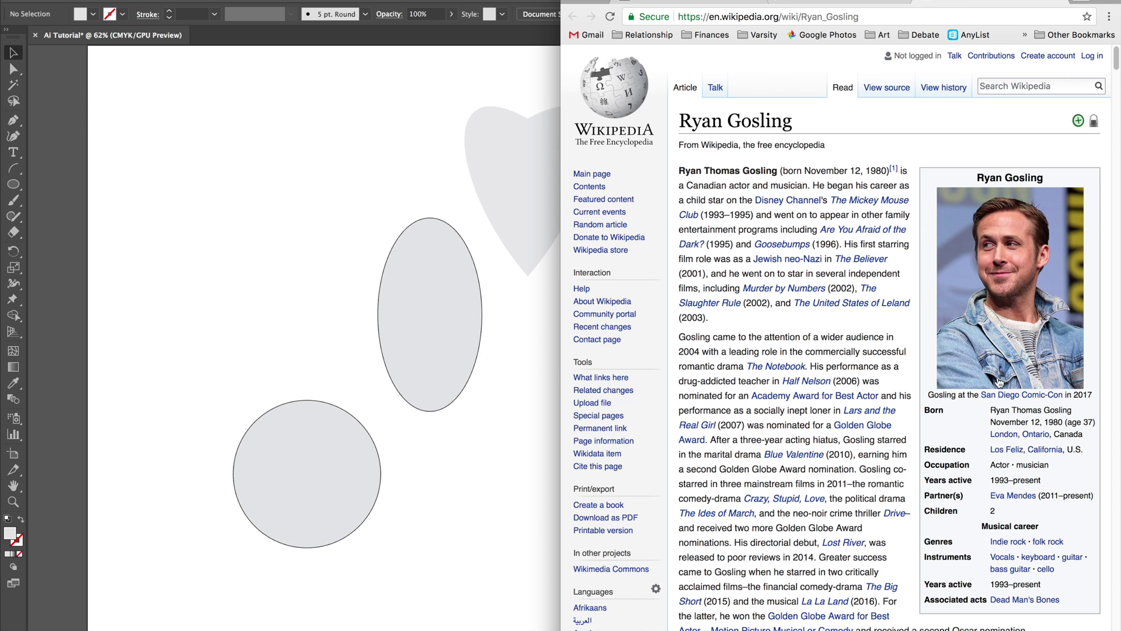
left_click(1012, 336)
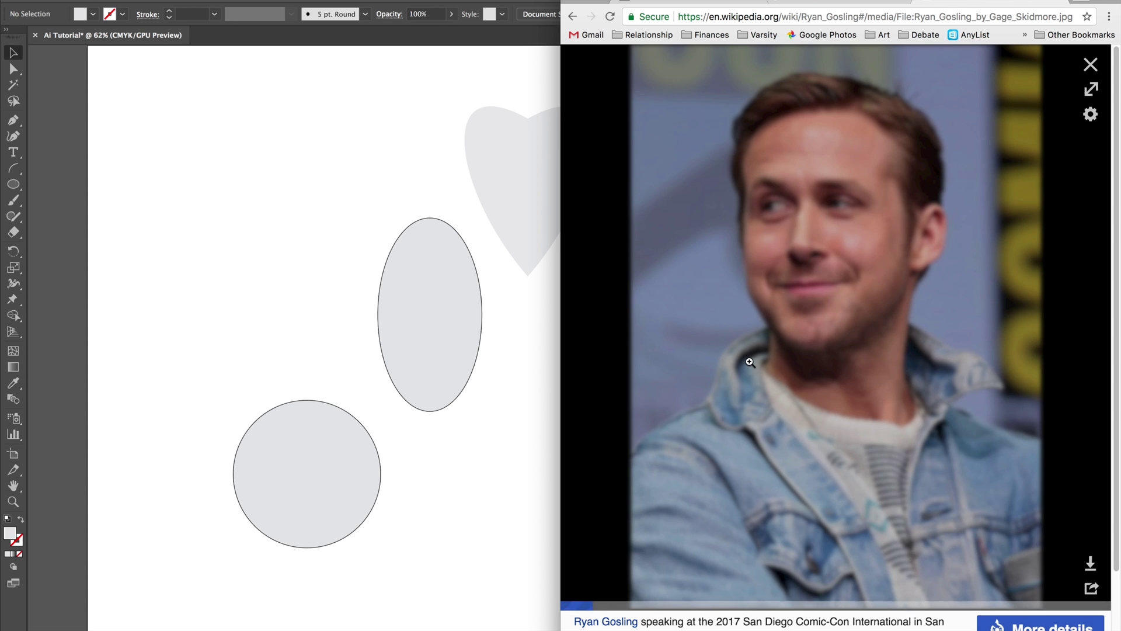
Examine the permission details below the enlarged photo for its attribution requirement.
scroll(772, 619, "down", 3)
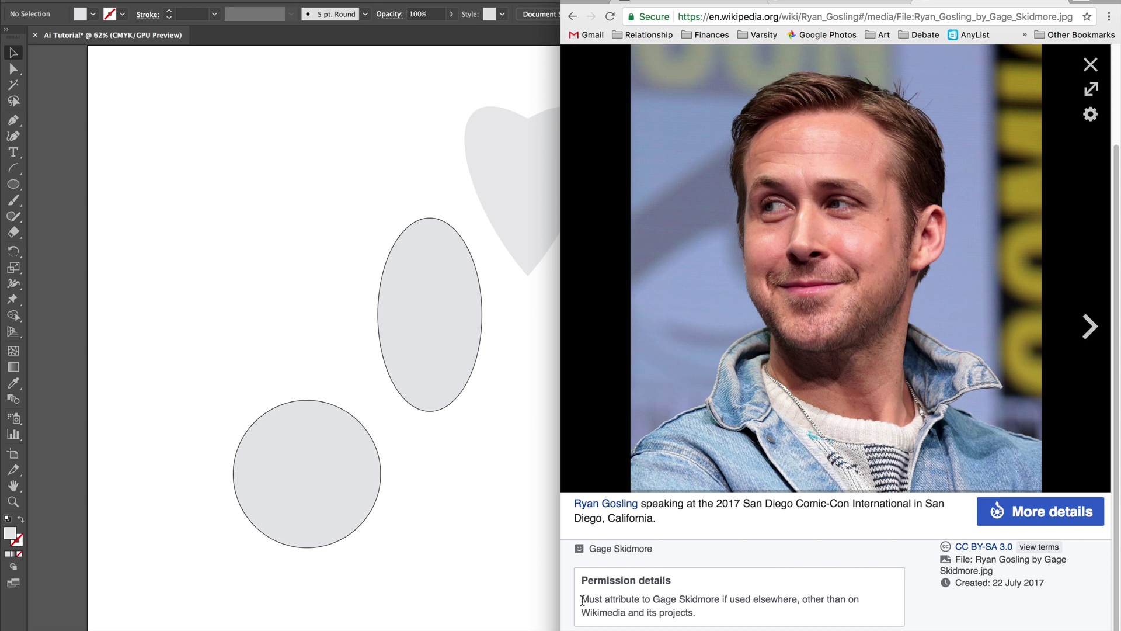
left_click_drag(582, 600, 696, 618)
left_click(706, 622)
left_click_drag(653, 603, 721, 597)
left_click(723, 598)
Save the enlarged photo to the Downloads folder as "Ryan Gosling" in JPEG format.
right_click(891, 174)
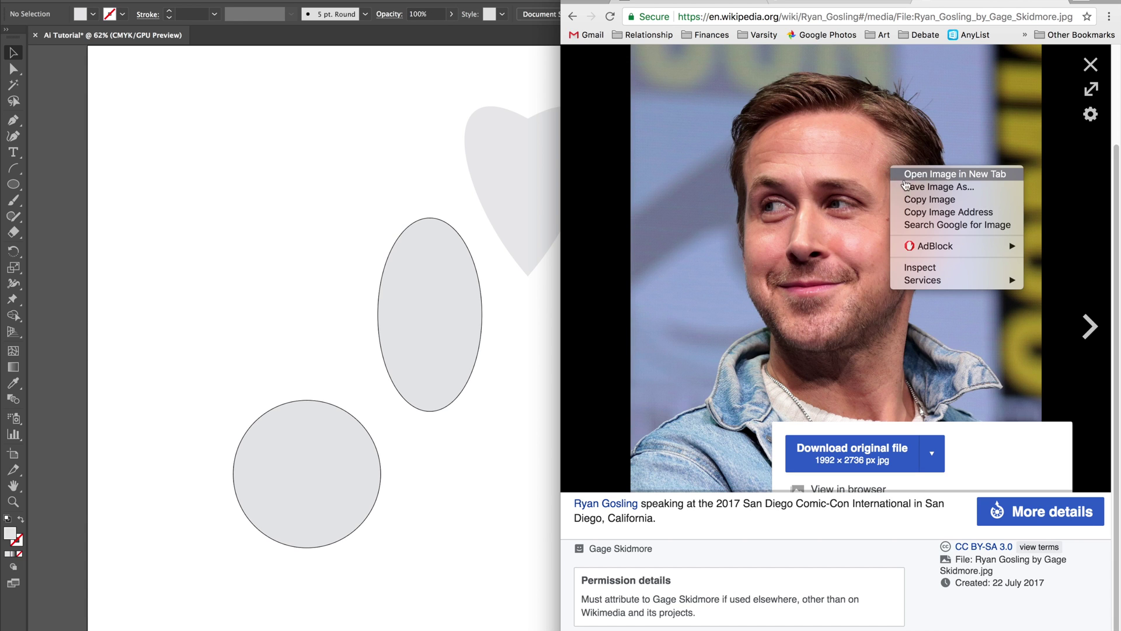
left_click(909, 188)
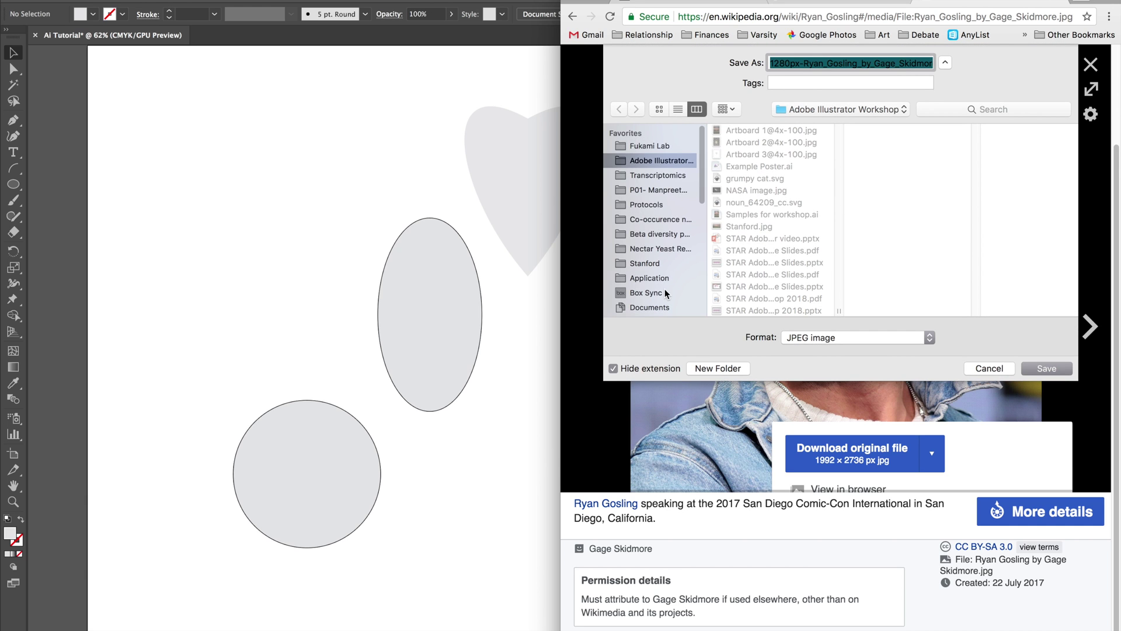
scroll(654, 262, "down", 3)
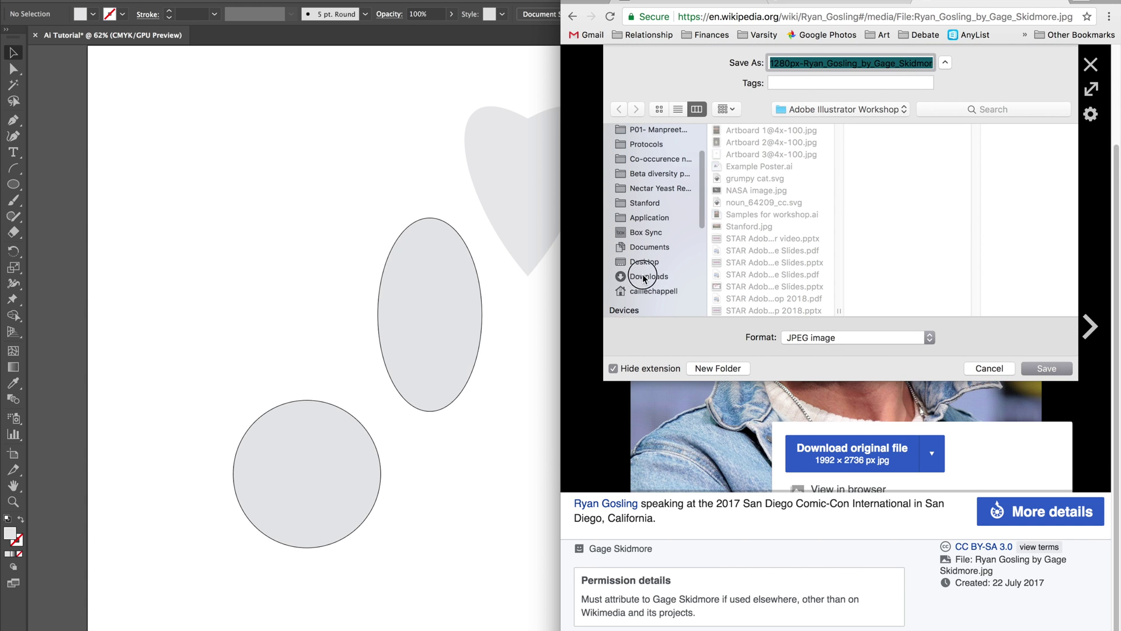
left_click(644, 279)
type("Ry")
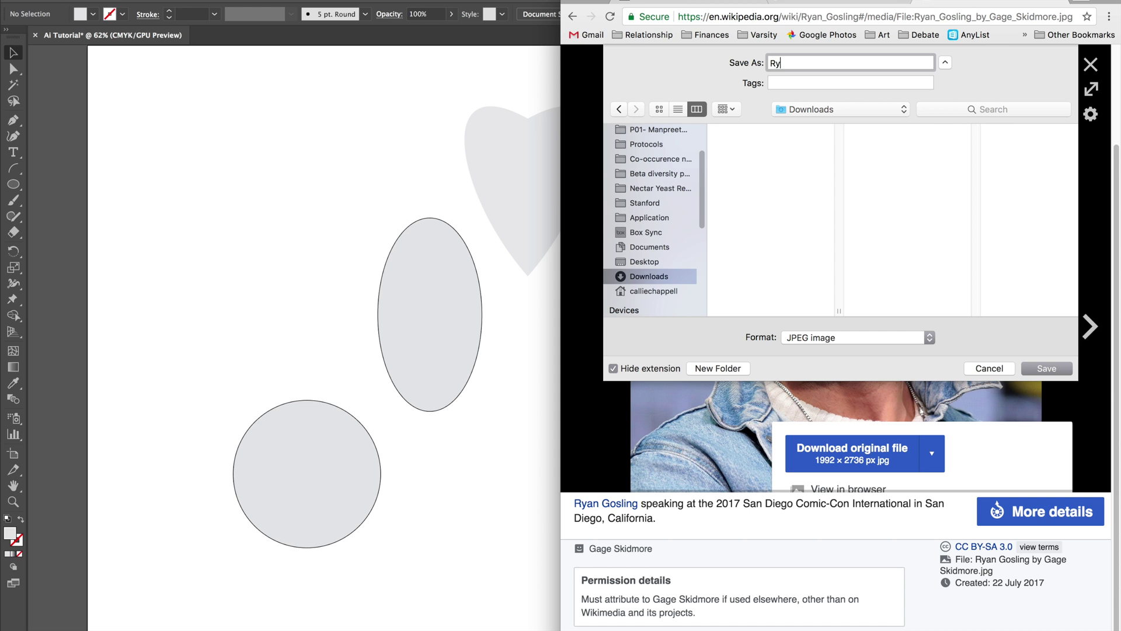
type("an Gosling")
key("Return")
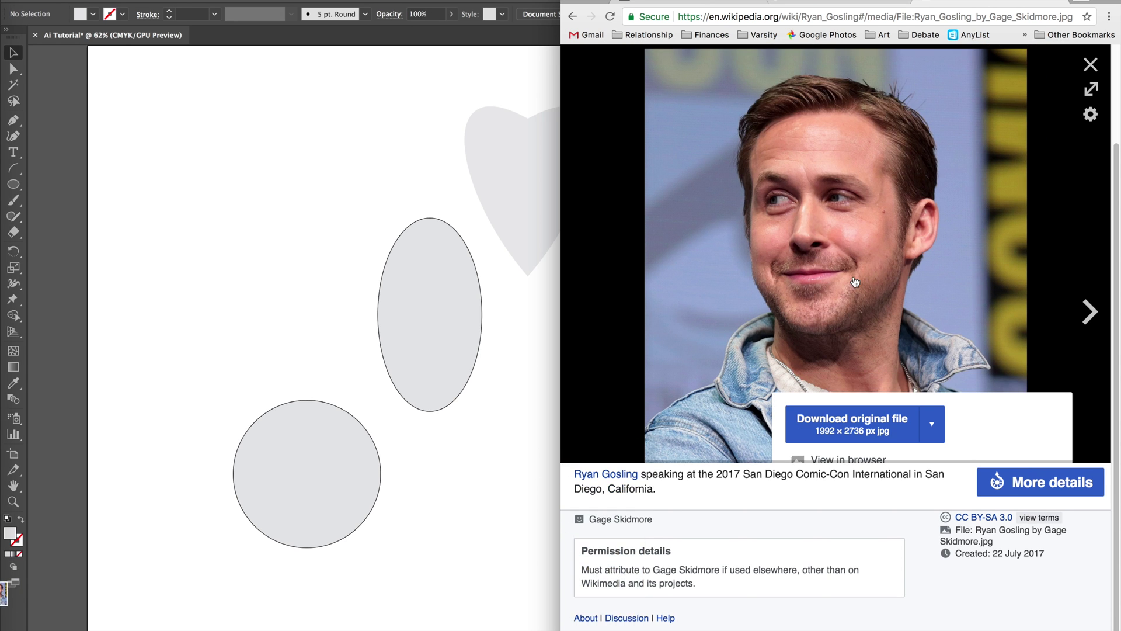
Switch back to Illustrator and place Ryan Gosling.jpg from Downloads on the Photo layer, starting near the artboard's upper-left corner.
left_click(249, 154)
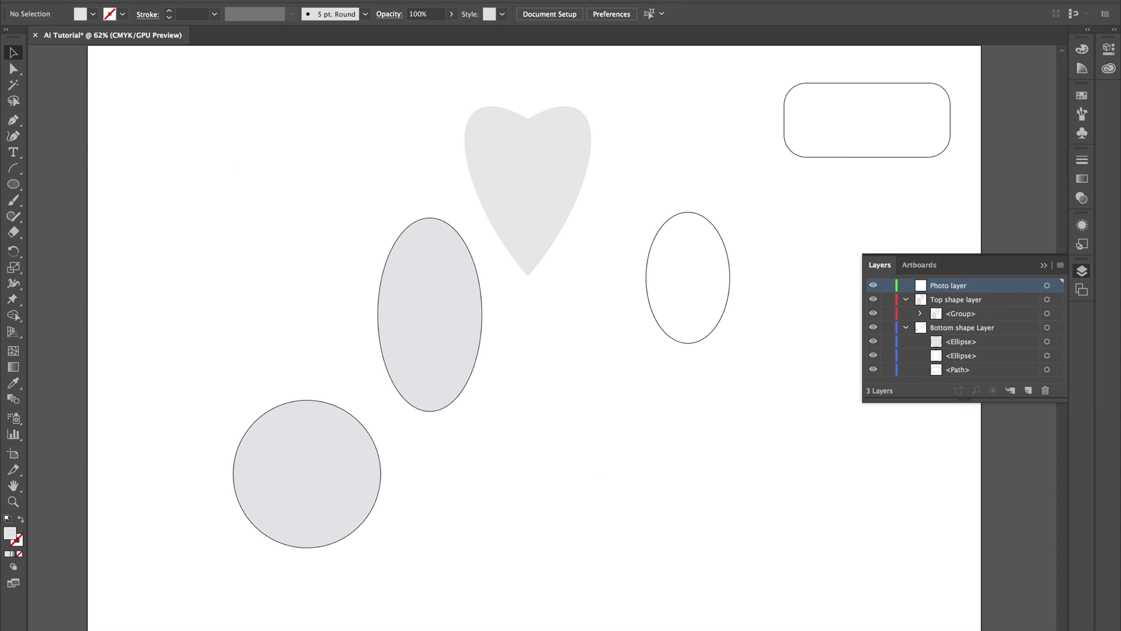
left_click(116, 1)
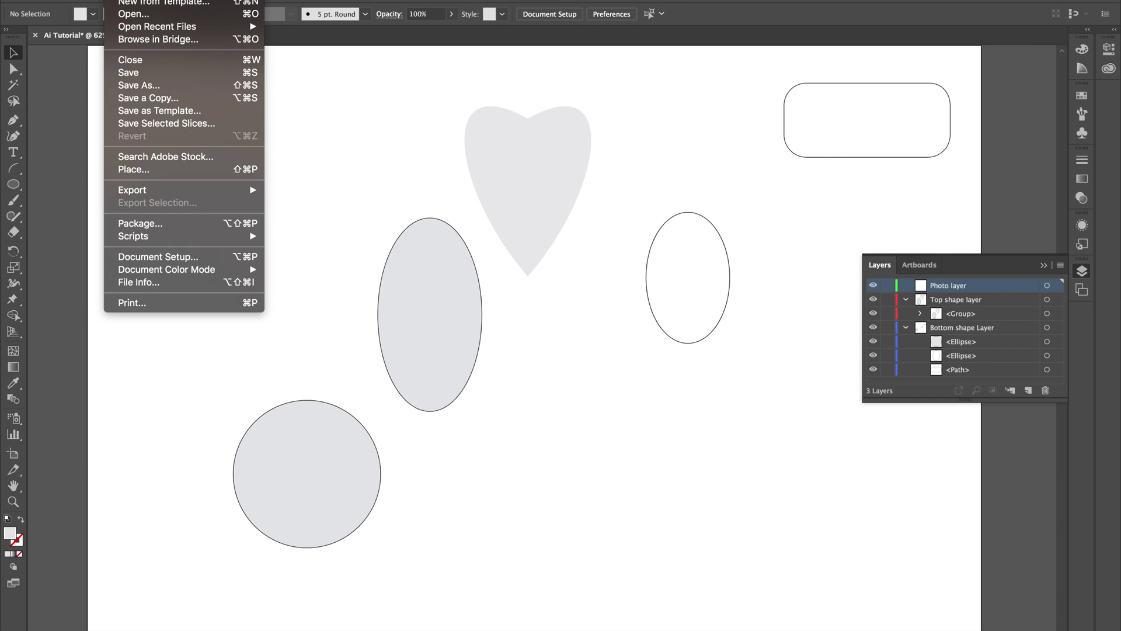
left_click(143, 170)
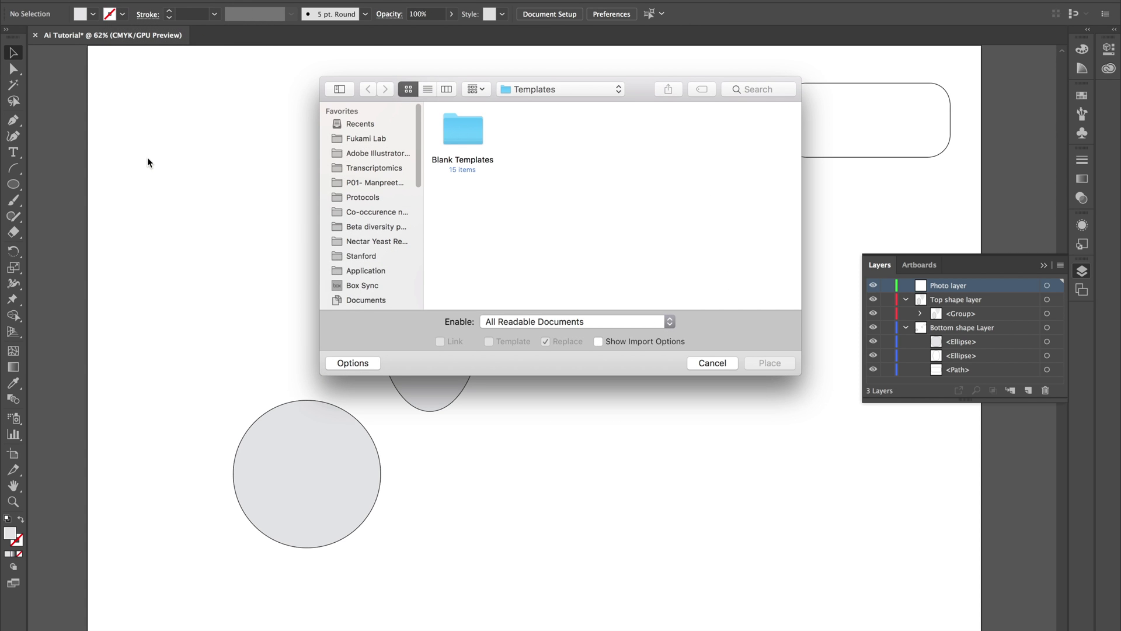
scroll(391, 289, "down", 5)
left_click(373, 187)
left_click(467, 133)
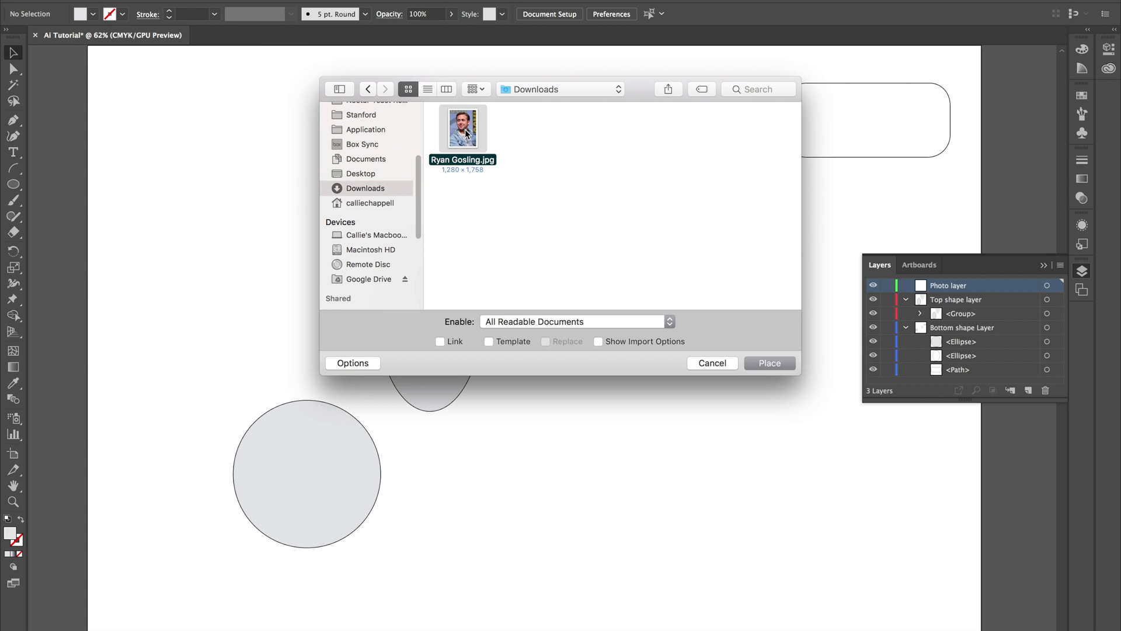
left_click(755, 359)
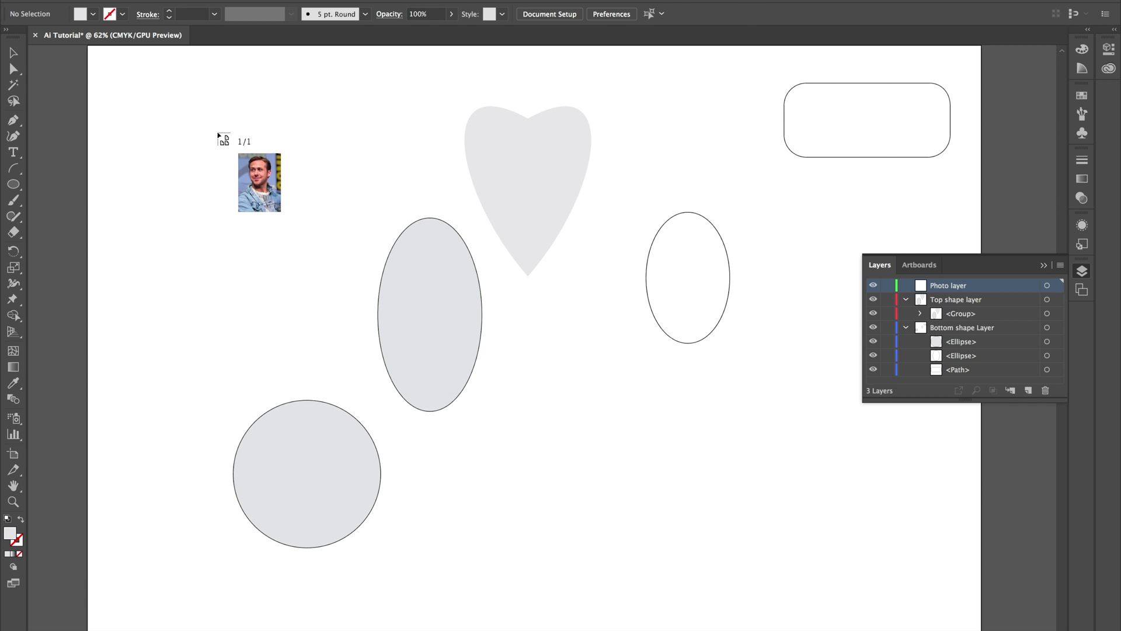
left_click(205, 126)
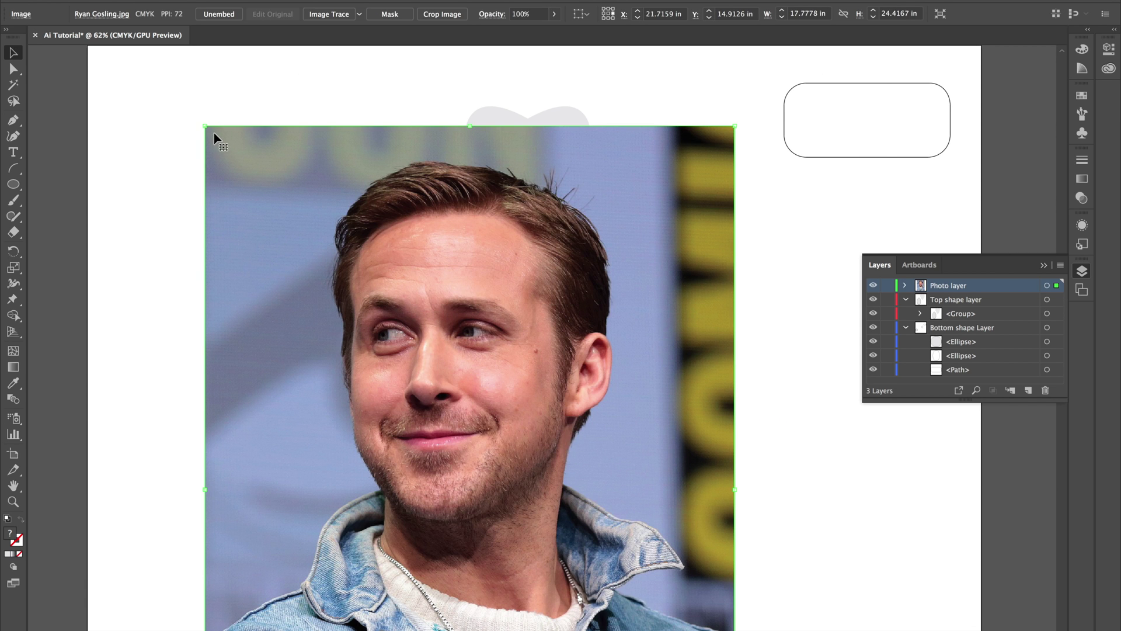
Scale the placed photo down to about 8.14 by 11.18 in and move it into the artboard's upper-left corner.
left_click_drag(214, 134, 198, 94)
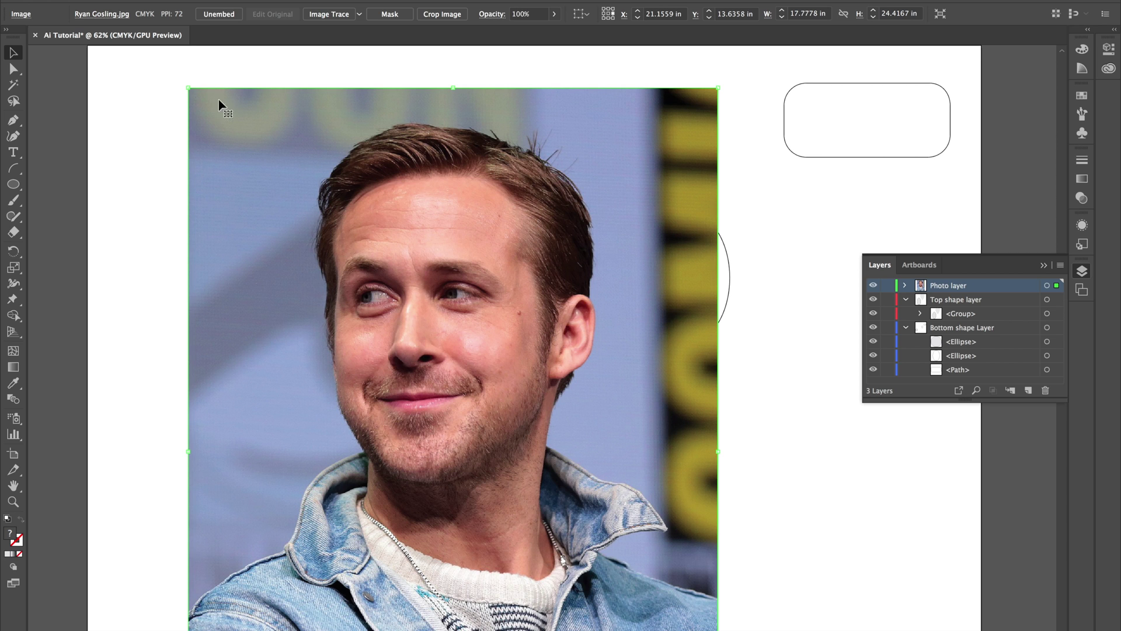
left_click_drag(188, 89, 416, 400)
left_click_drag(492, 442, 200, 106)
left_click_drag(133, 78, 183, 147)
left_click_drag(233, 204, 197, 140)
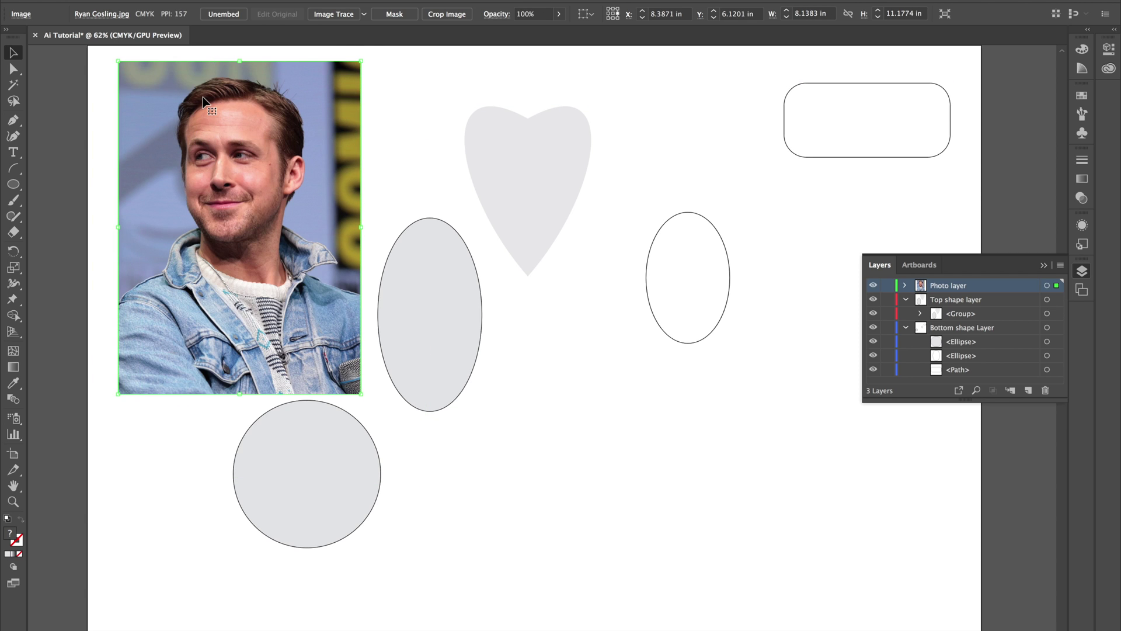
Rename the image inside the Photo layer as "Ryan Gosling" and shift the photo slightly up and left on the artboard.
left_click(906, 286)
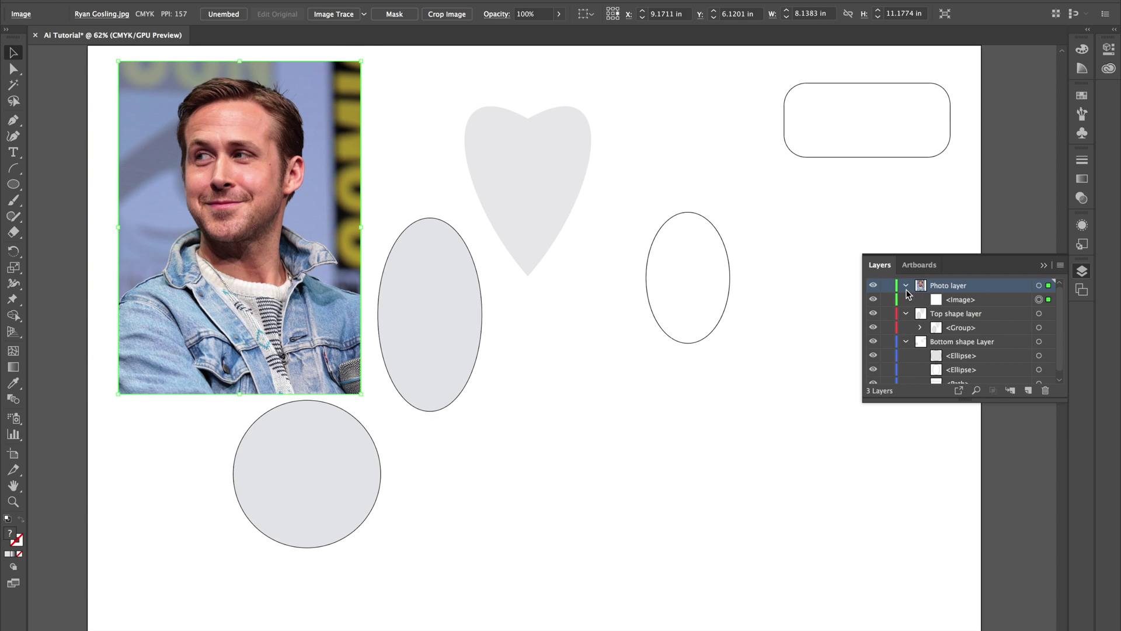
double_click(962, 301)
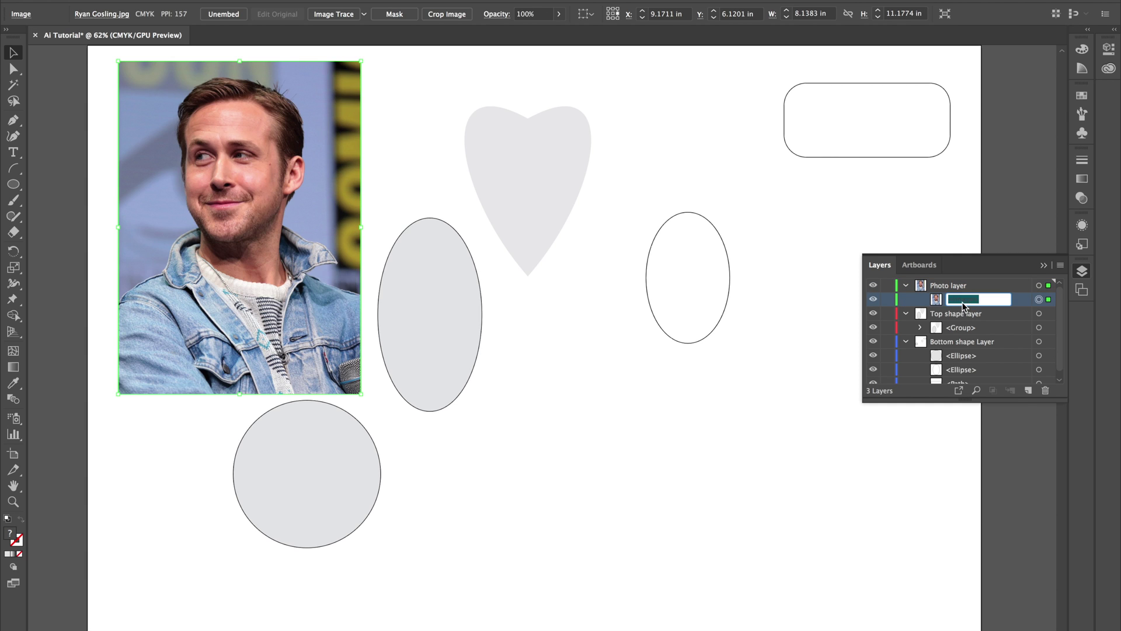
type("Ryan Gosling")
key("Return")
left_click_drag(252, 204, 402, 254)
left_click_drag(492, 227, 272, 216)
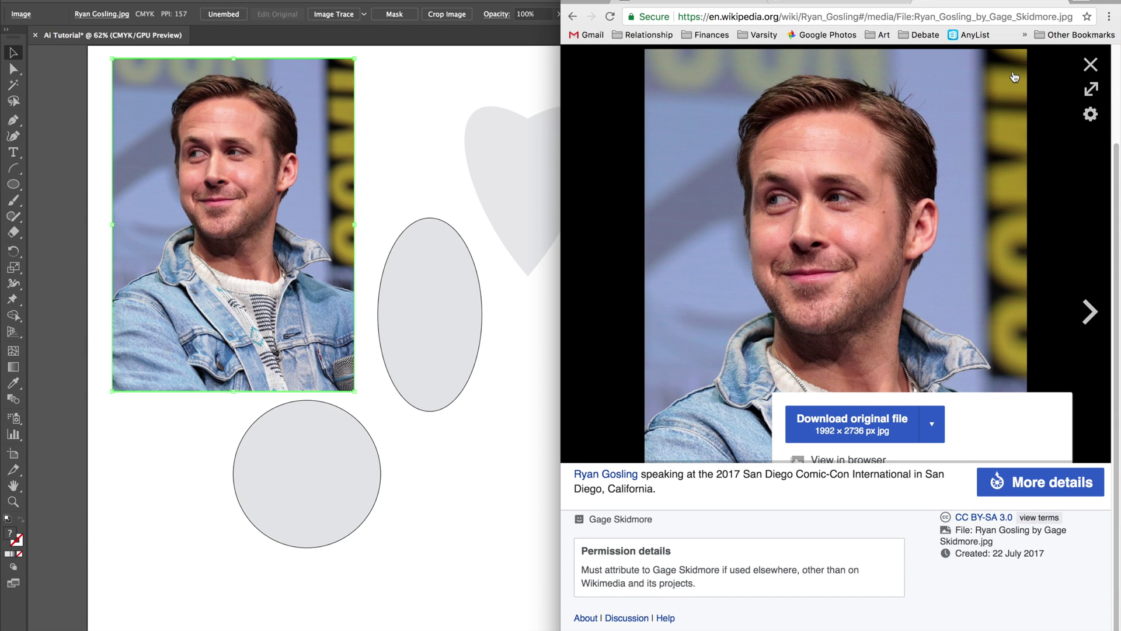
Close the enlarged Wikipedia photo, filter the Google Images results for ryan gosling to larger than 2 MP (1600×1200), and preview the first image.
left_click(1089, 64)
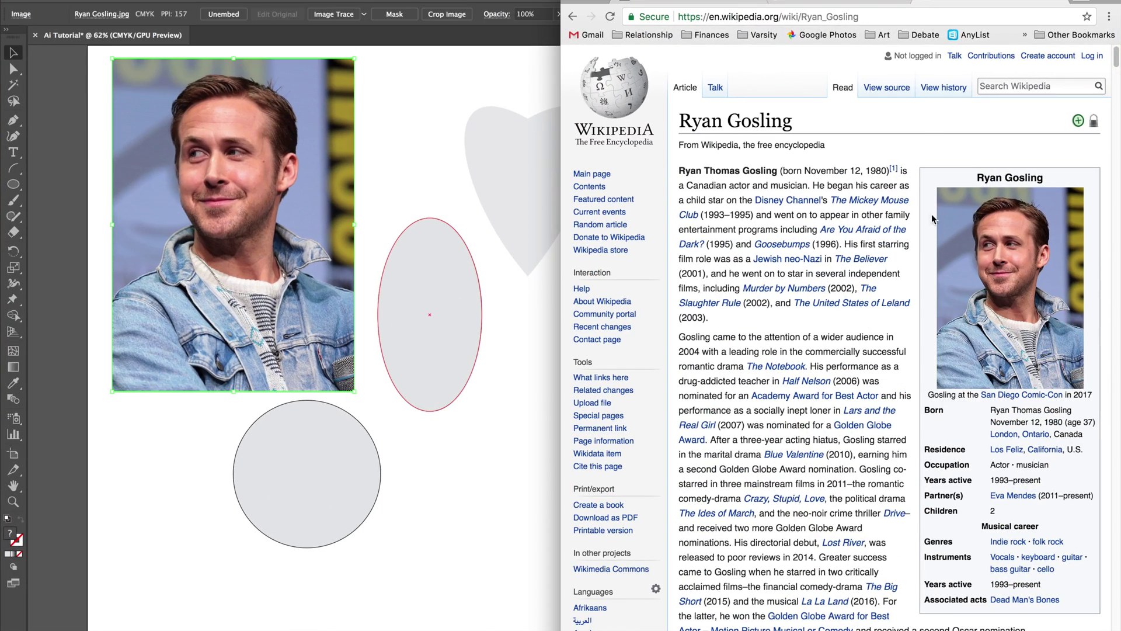
left_click(844, 7)
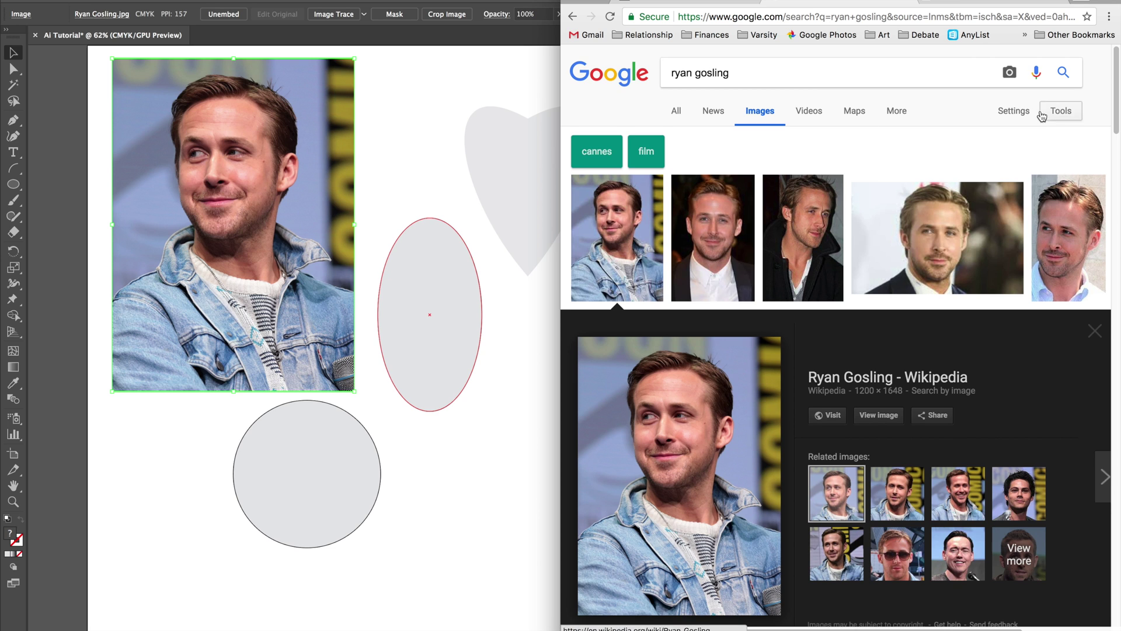
left_click(1070, 112)
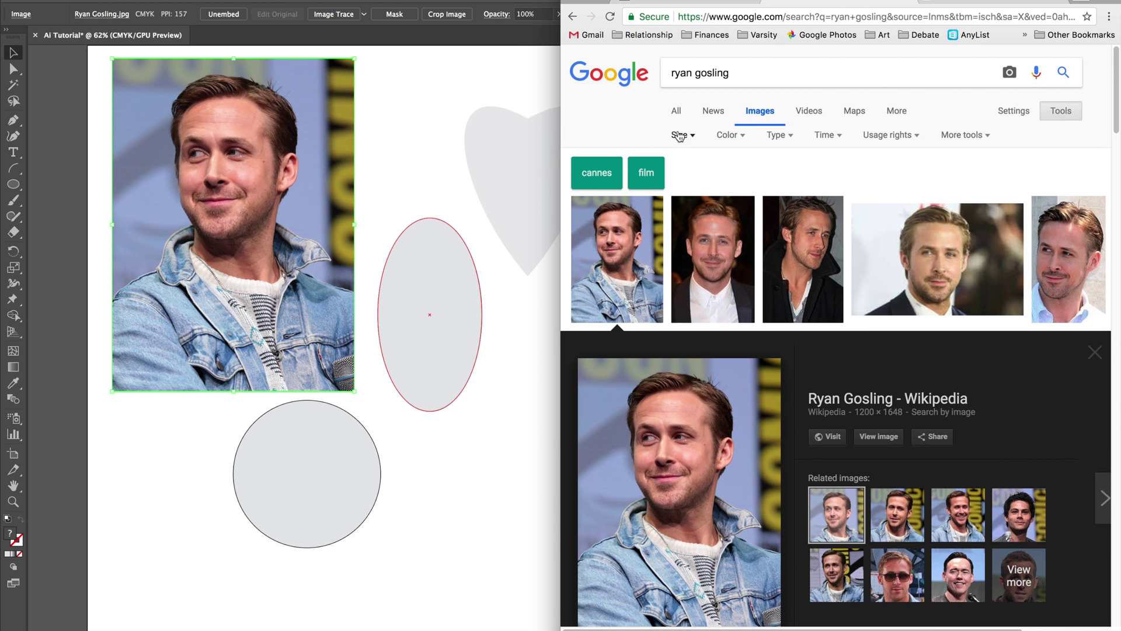
left_click(680, 136)
mouse_move(719, 233)
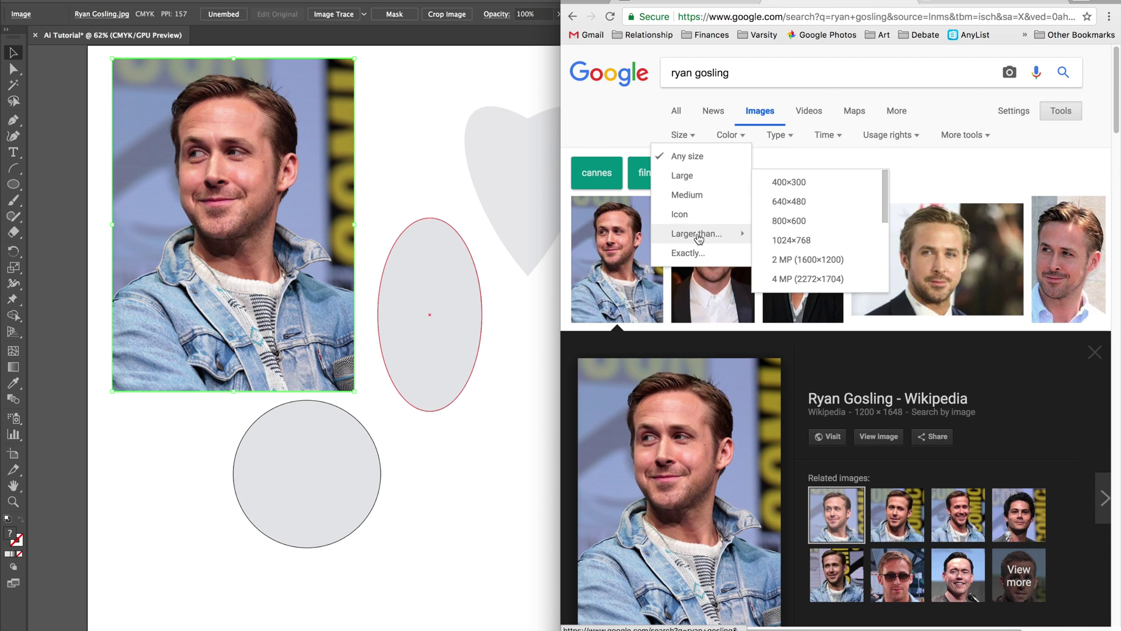
left_click(805, 263)
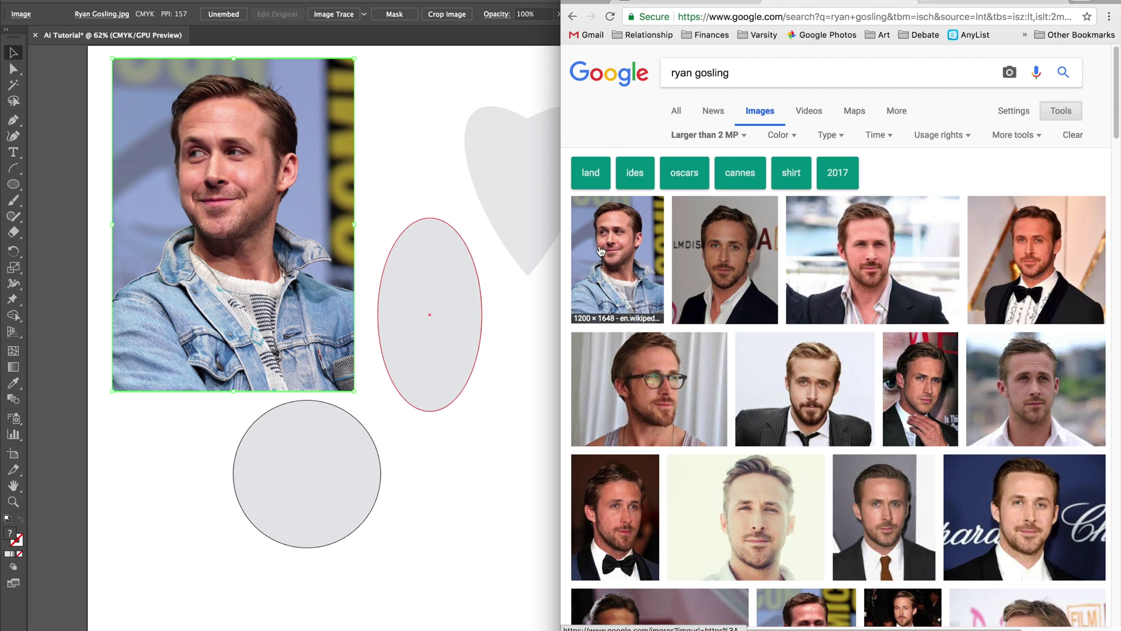
left_click(600, 252)
Switch back to Illustrator and ungroup the gray heart and the tall gray oval.
left_click(423, 135)
left_click(424, 137)
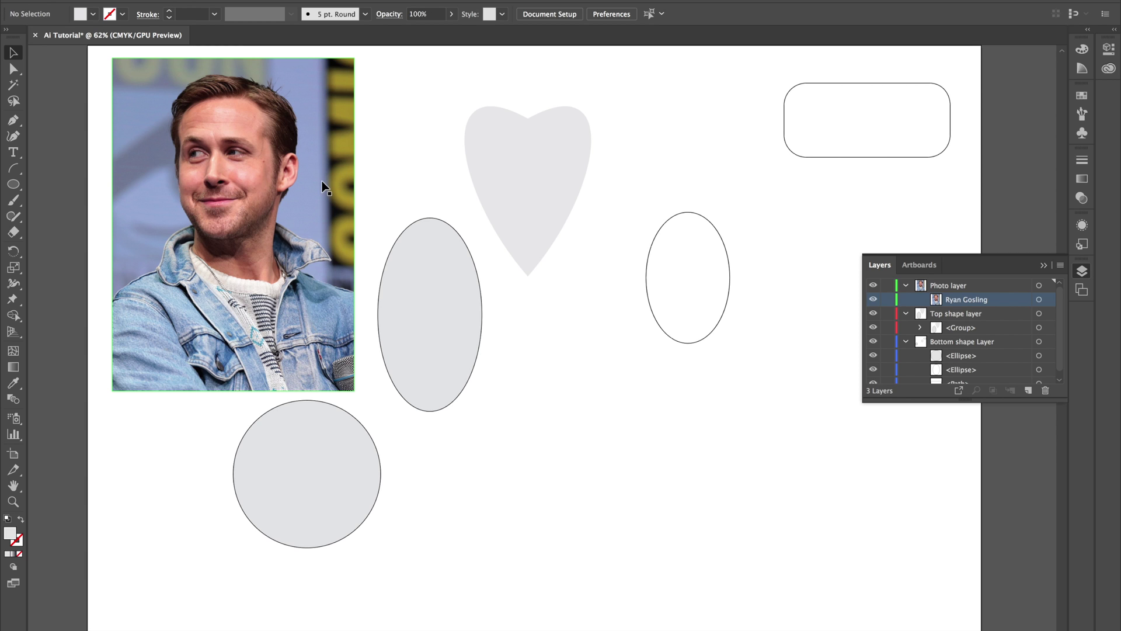
left_click(508, 188)
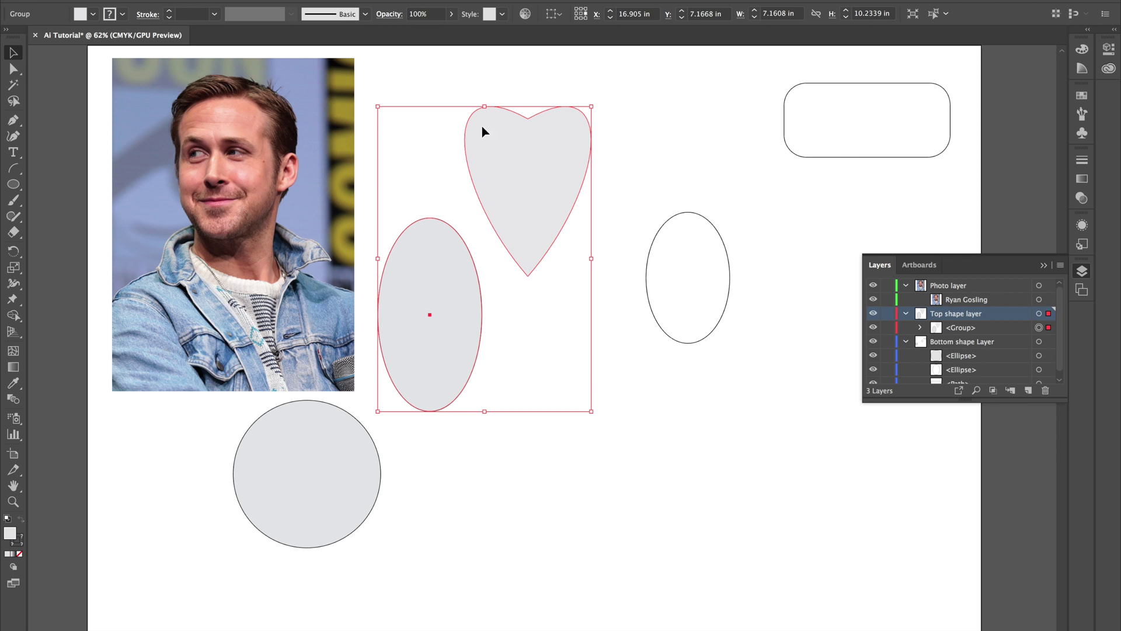
right_click(550, 196)
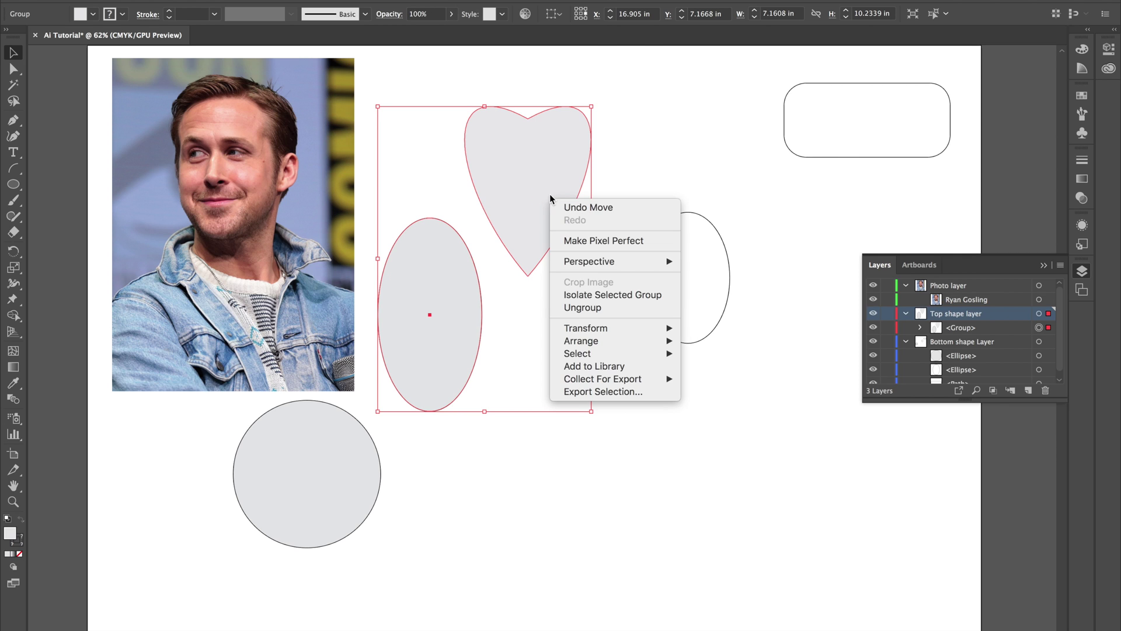
left_click(628, 308)
left_click(634, 152)
Move the heart onto the face in the photo and enlarge it to about 4.81 by 6.14 in.
left_click_drag(555, 201, 251, 177)
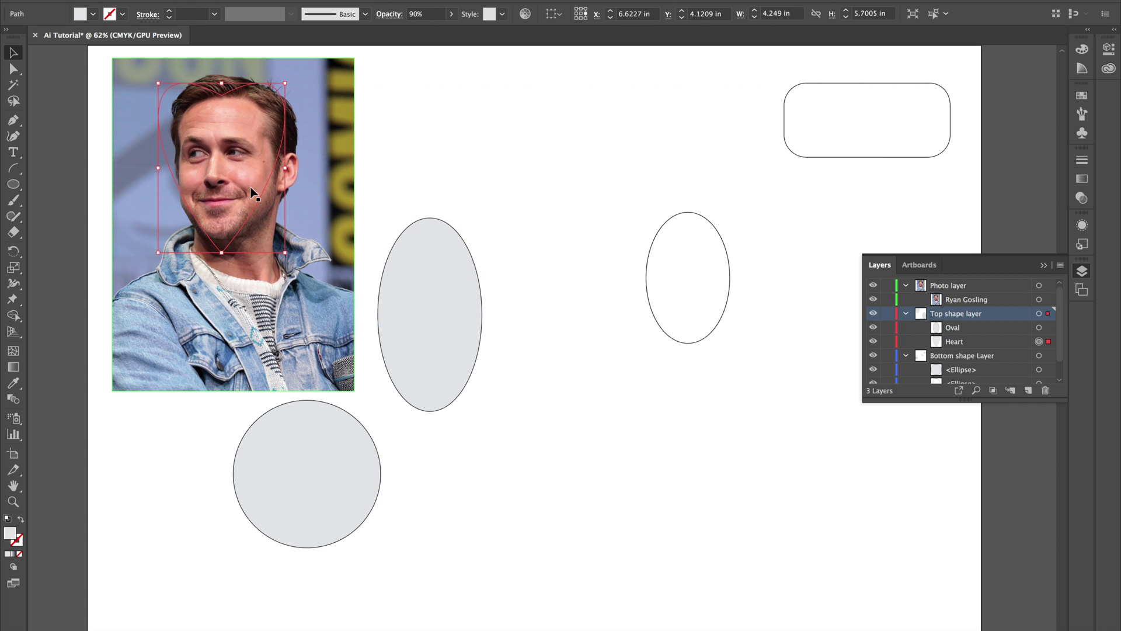
left_click_drag(285, 252, 303, 270)
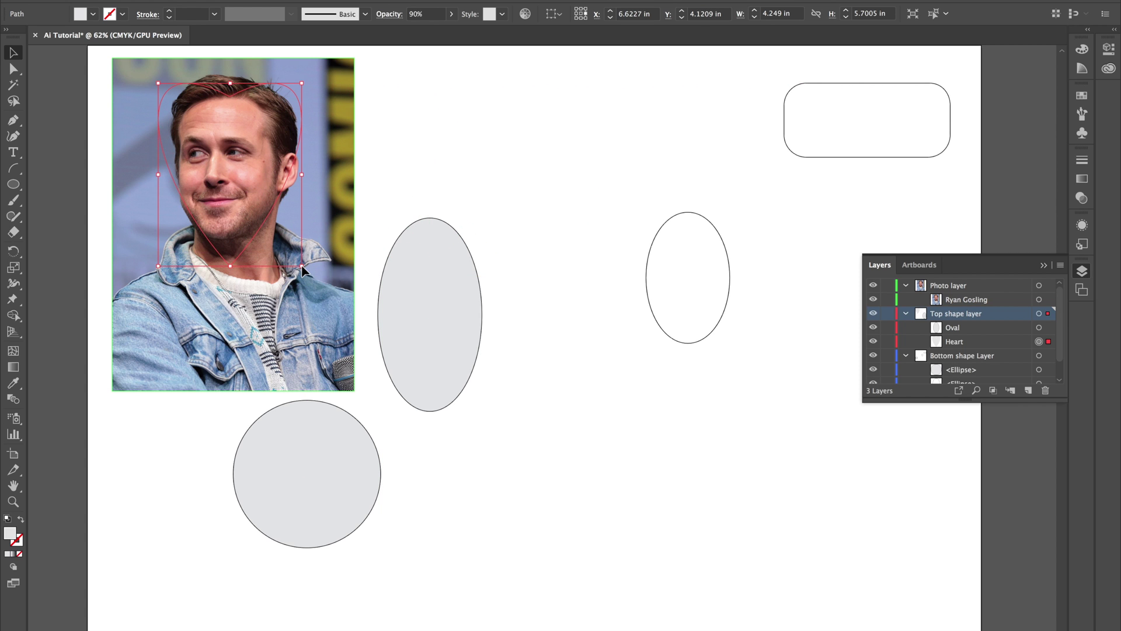
left_click(457, 201)
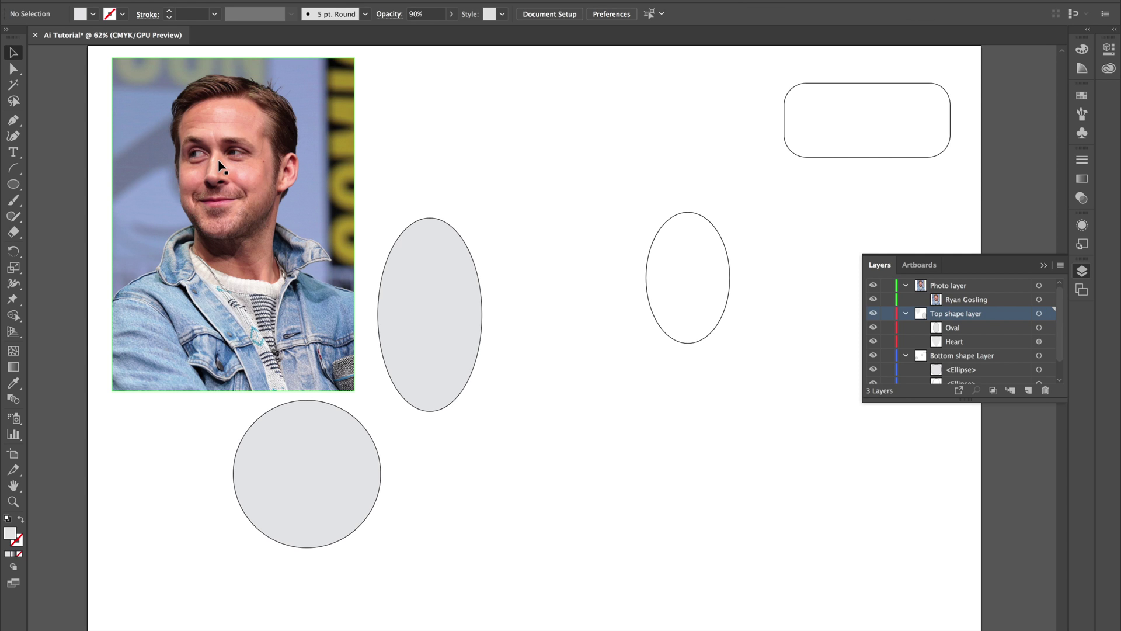
Move the Heart object from the Top shape layer into the Photo layer, directly above the Ryan Gosling image.
left_click(972, 344)
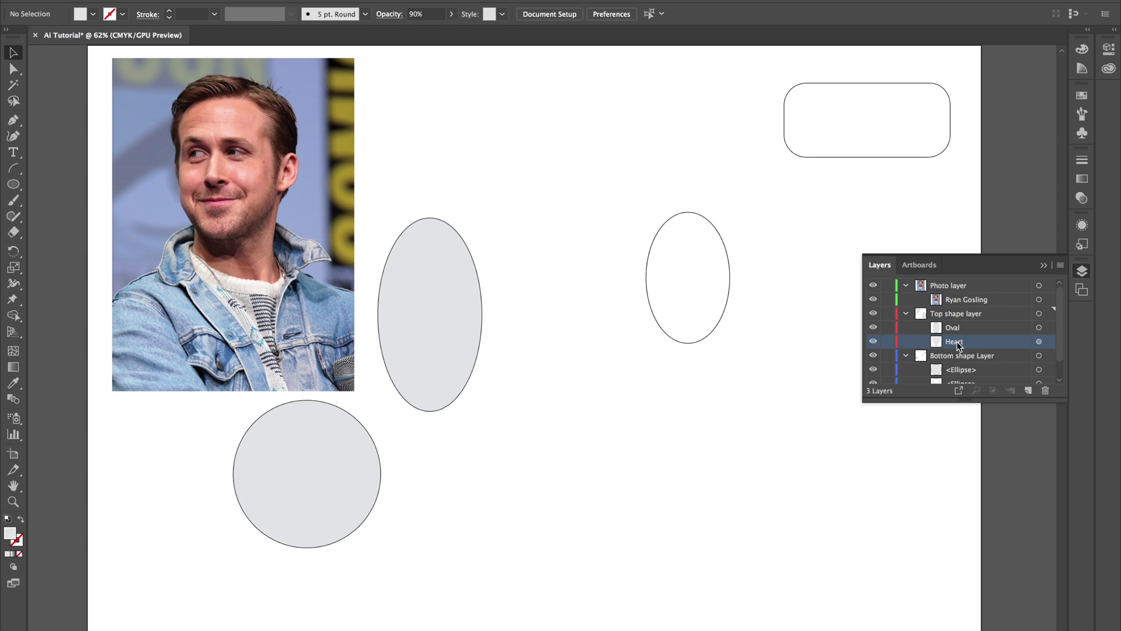
left_click_drag(957, 345, 959, 293)
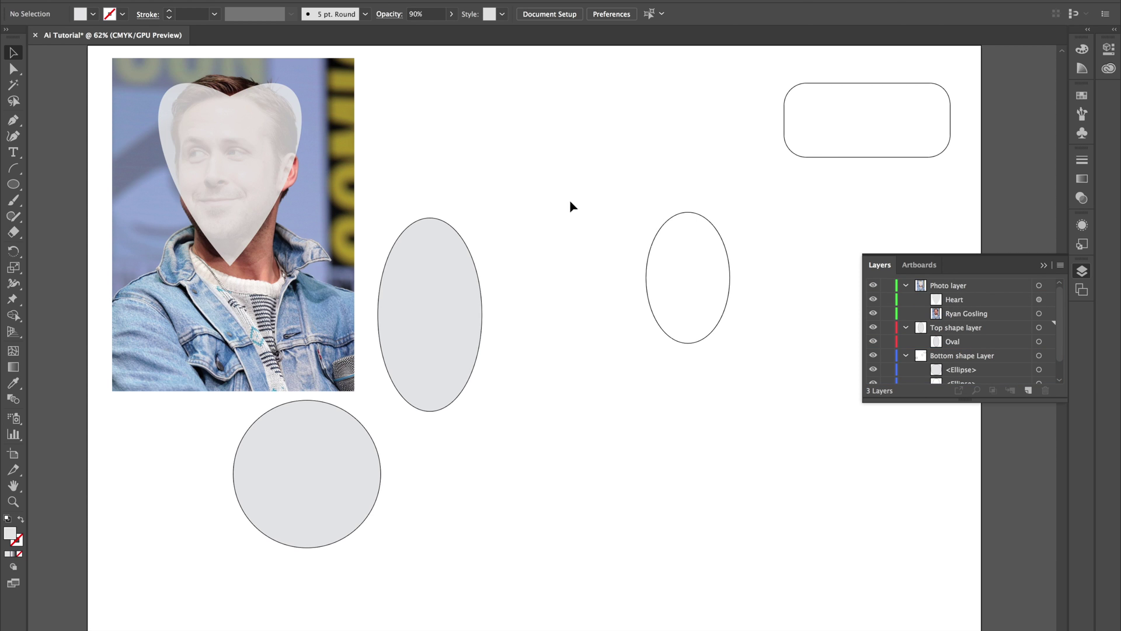
Enlarge the heart to about 5.44 by 7.17 in and reposition it to cover the whole face in the photo.
left_click(282, 188)
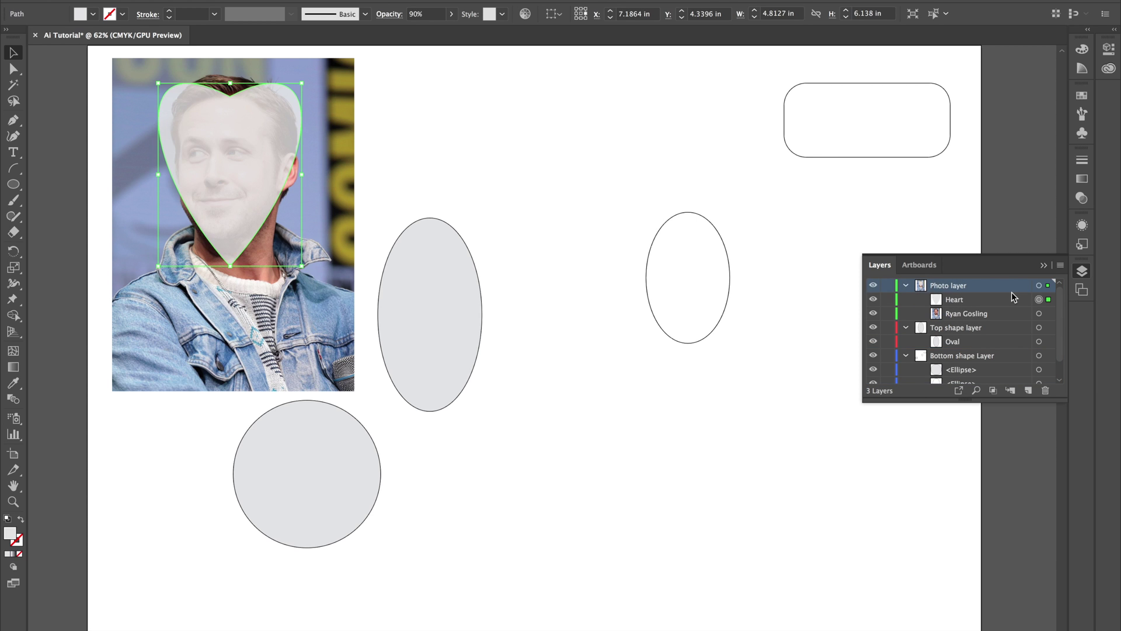
left_click(973, 299)
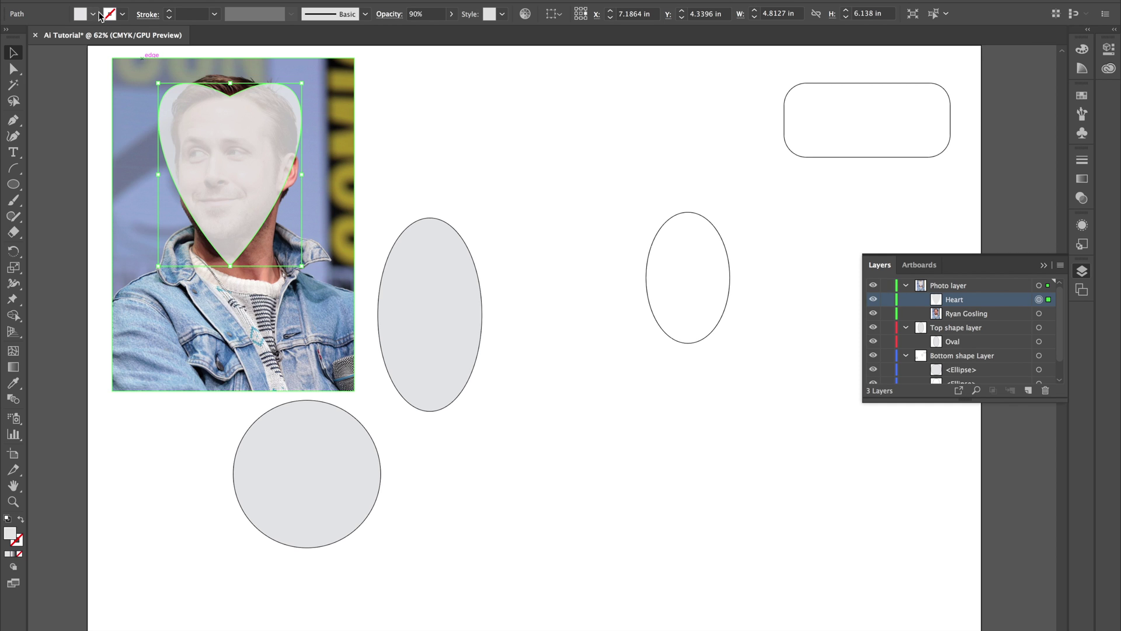
left_click_drag(301, 265, 321, 296)
left_click_drag(230, 207, 217, 200)
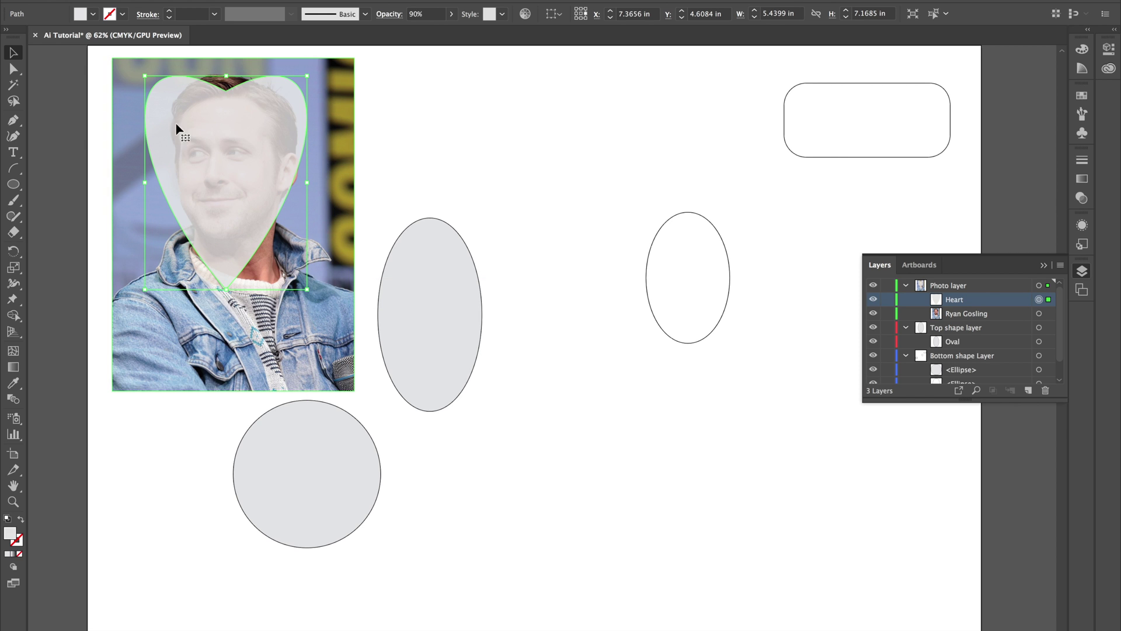
Set the heart's fill to None.
left_click(94, 14)
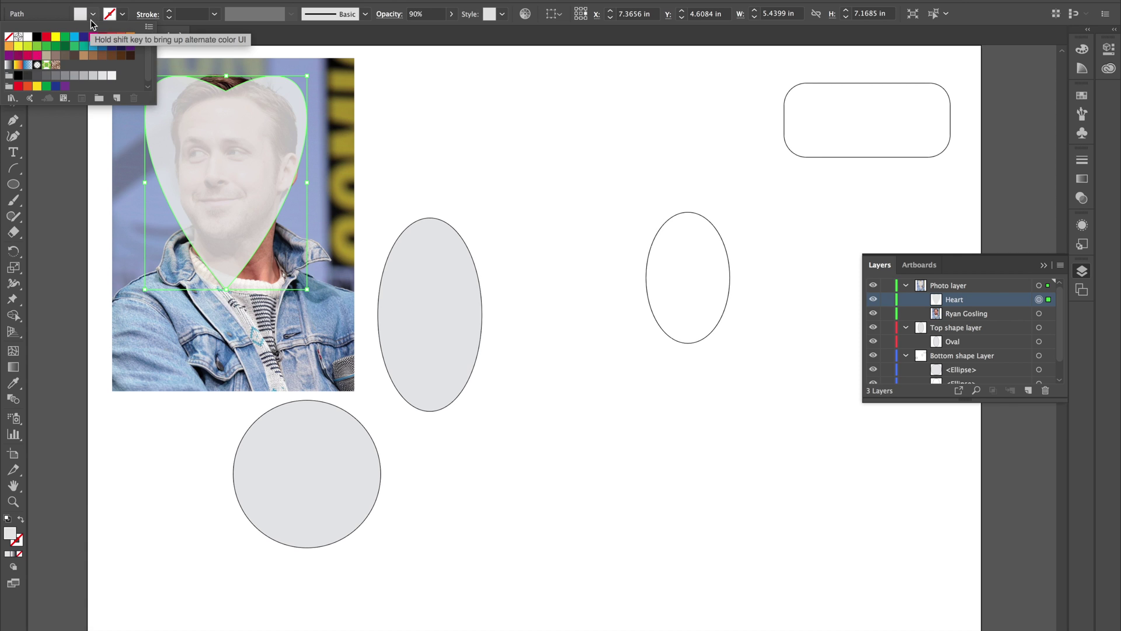
left_click(89, 20)
left_click(91, 18)
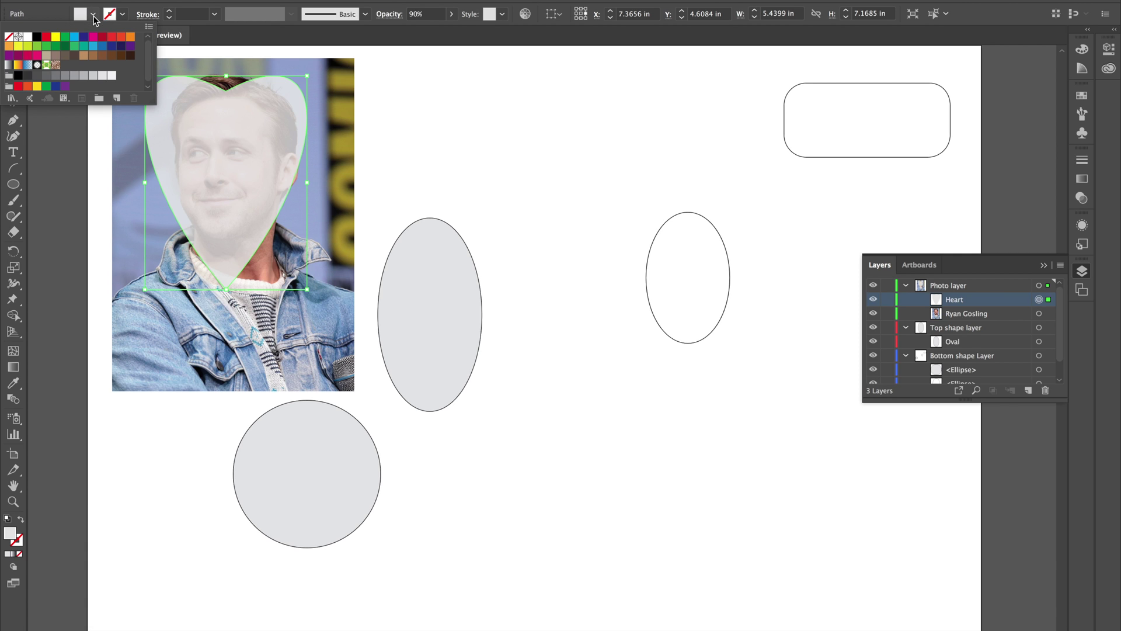
left_click(8, 36)
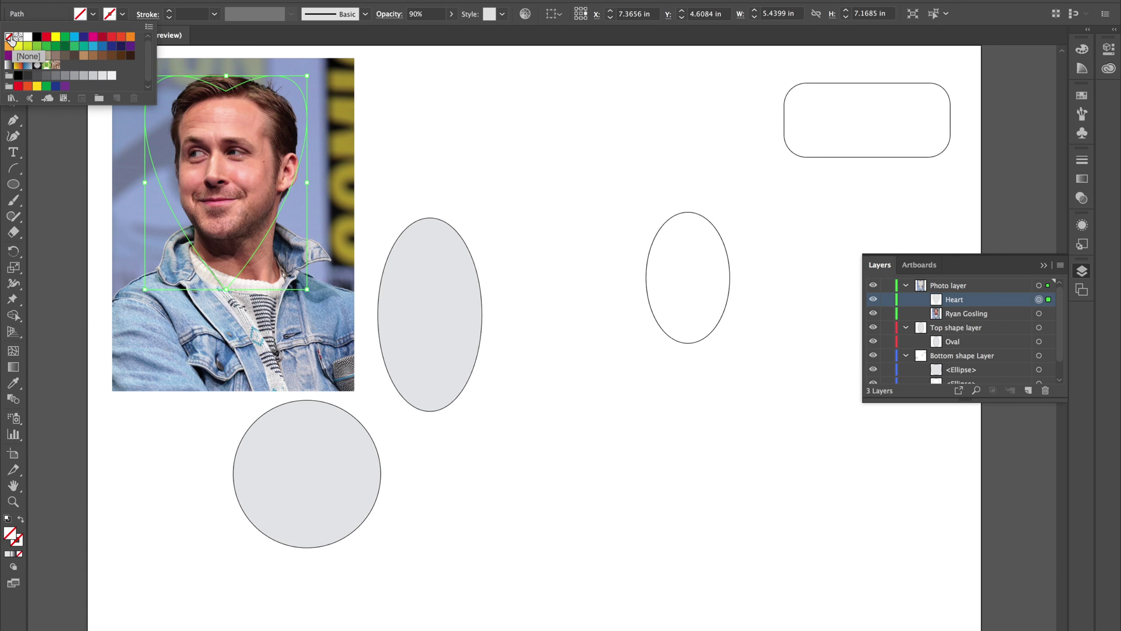
left_click(289, 174)
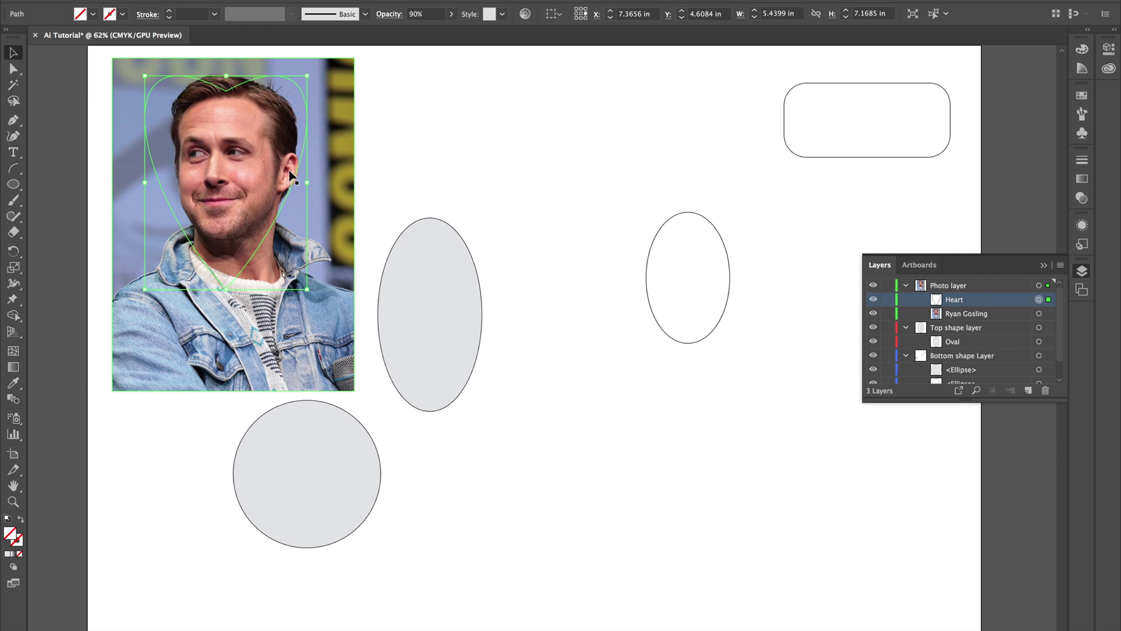
Make a clipping mask from the heart and the Ryan Gosling photo, then clear the selection.
left_click(323, 169, "shift")
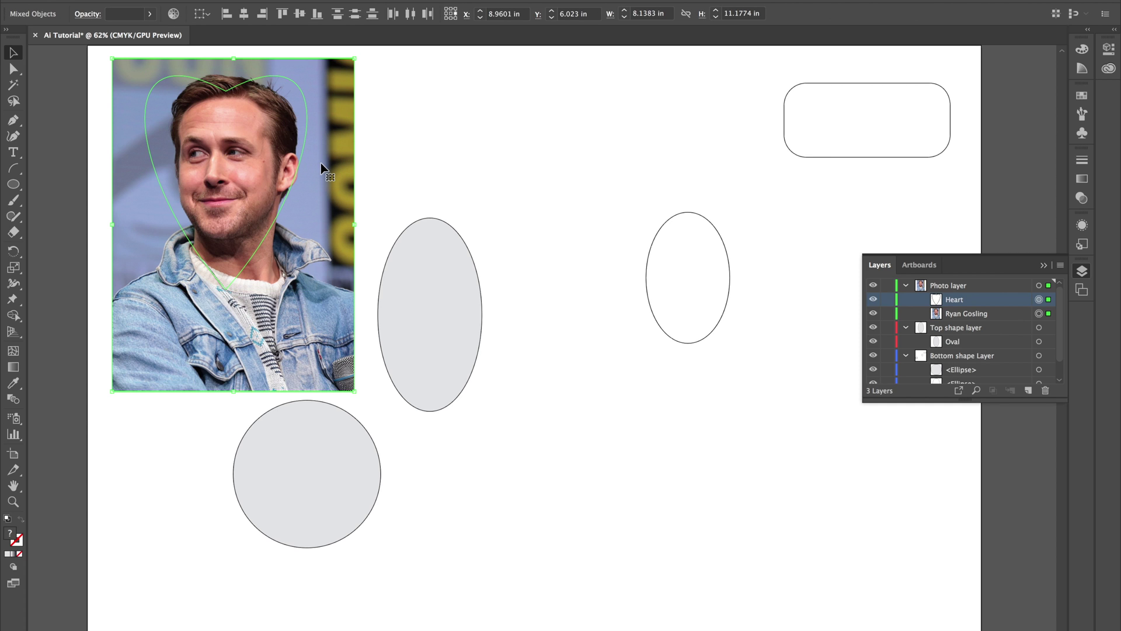
right_click(321, 166)
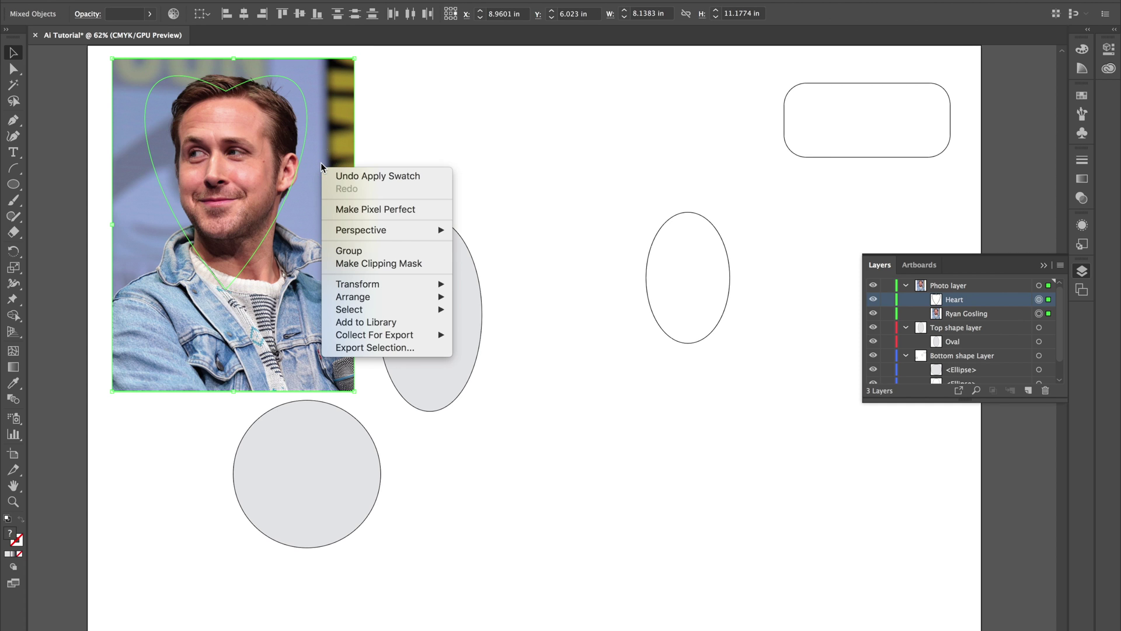
left_click(352, 264)
left_click(391, 198)
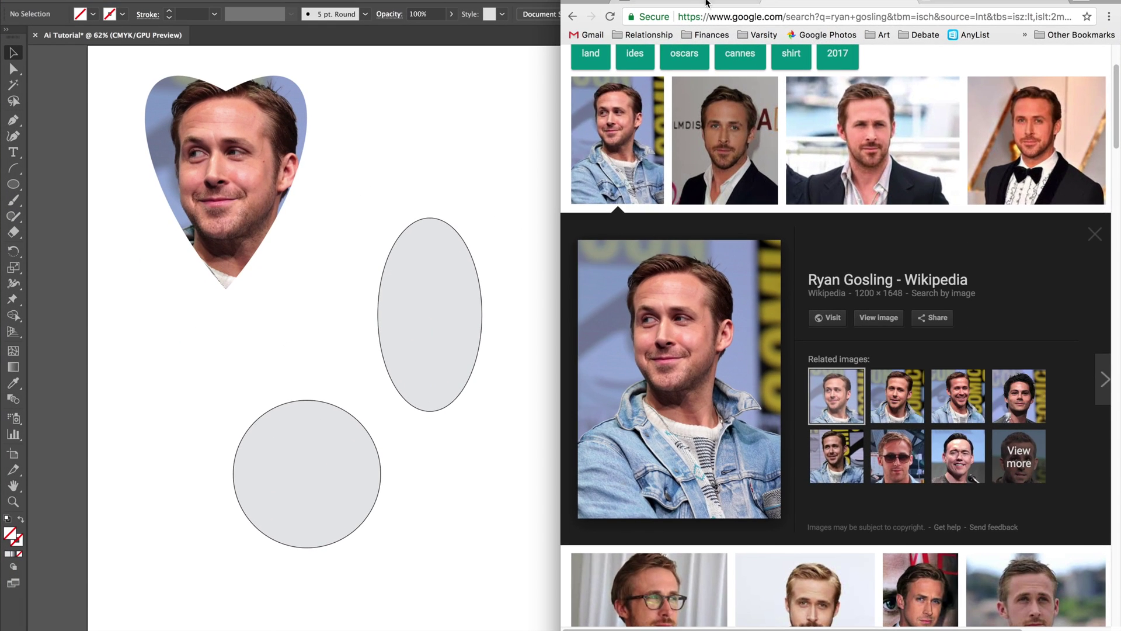
Switch to the Noun Project site in the browser, search for "grumpy cat", and open the black-and-white Grumpy Cat face icon by Arancha R.
left_click(706, 3)
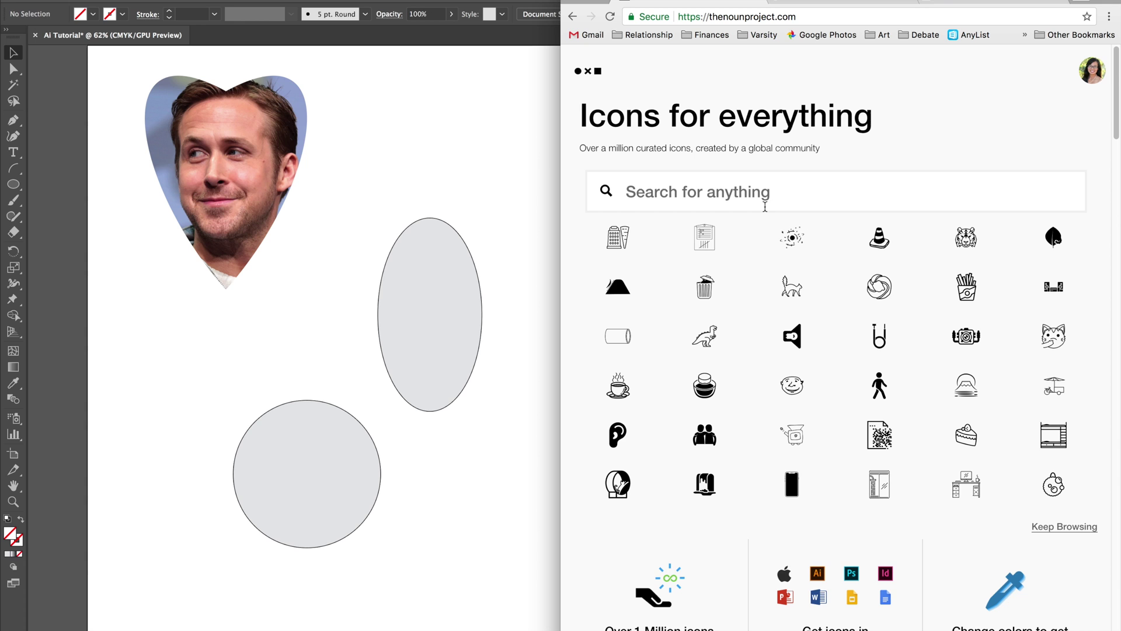
type("grump")
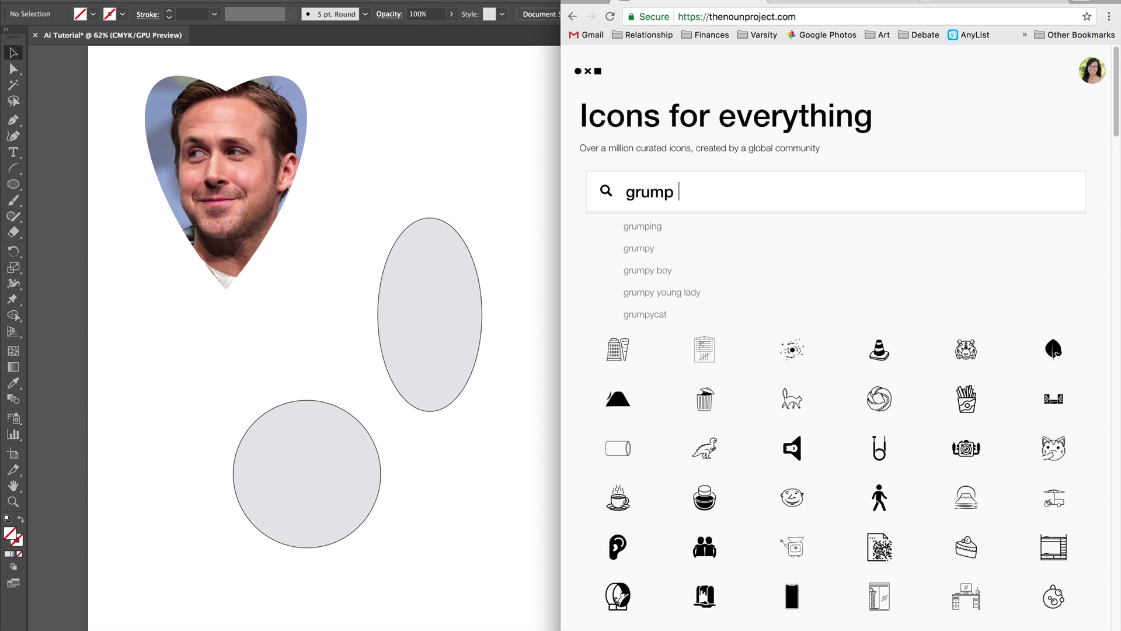
type("y cat")
key("Return")
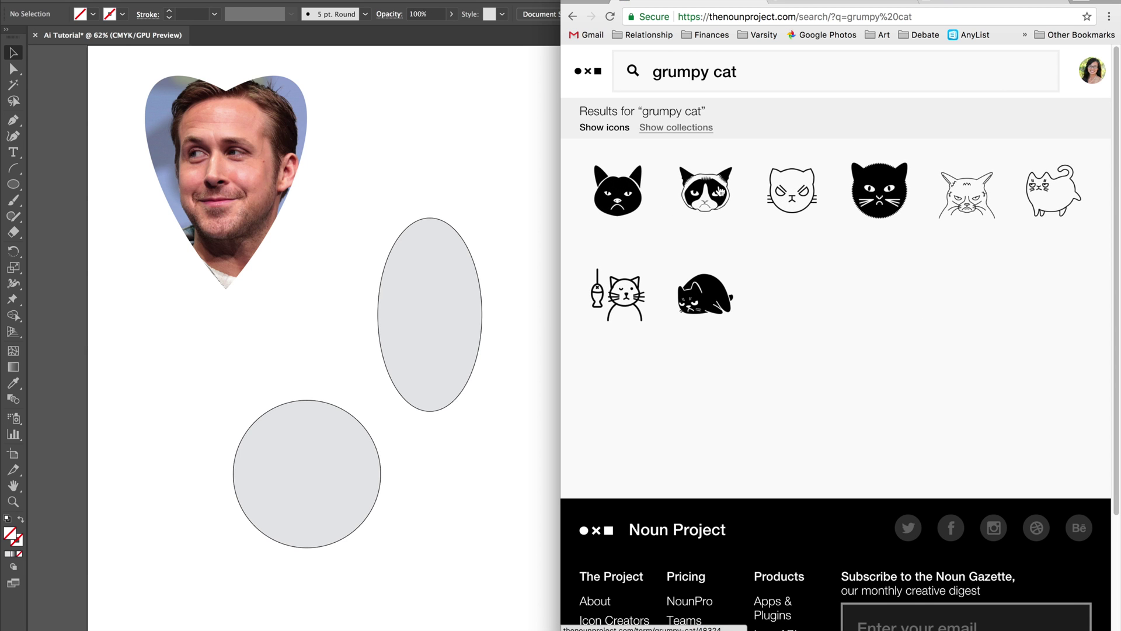
left_click(721, 191)
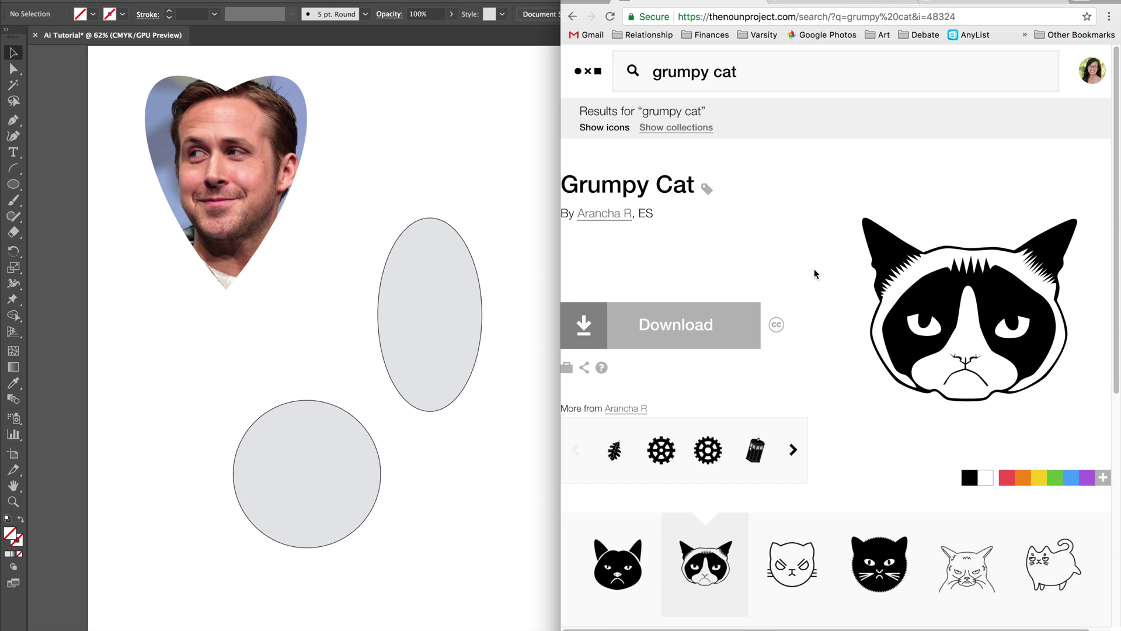
Download the Grumpy Cat icon as an SVG under the Creative Commons license, saving it in Downloads as "grumpy cat".
left_click(674, 324)
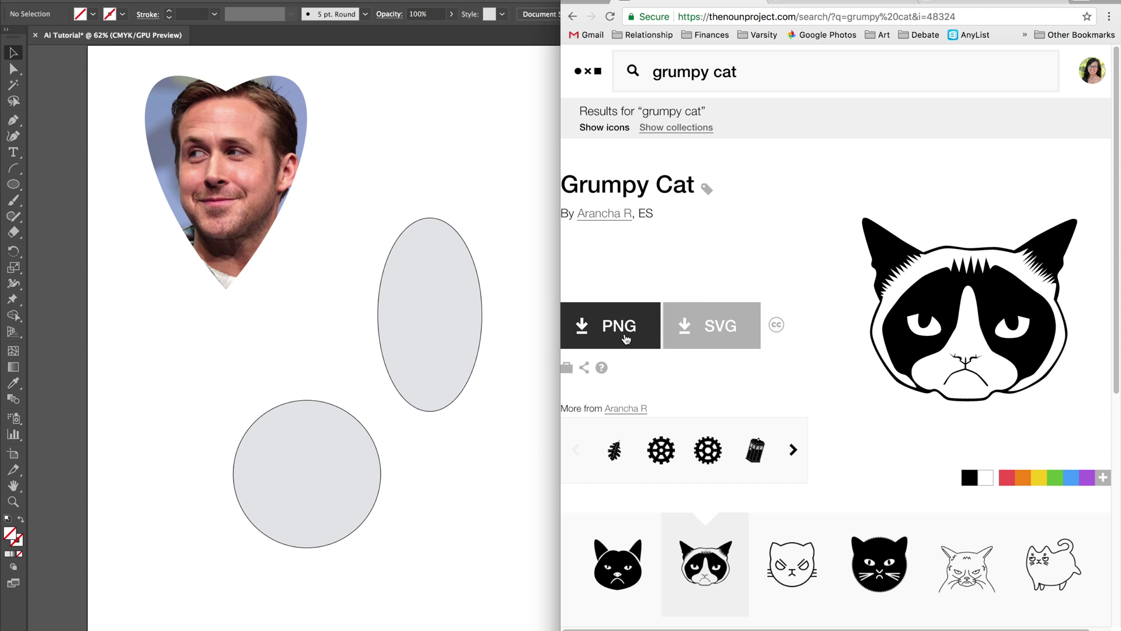
left_click(720, 331)
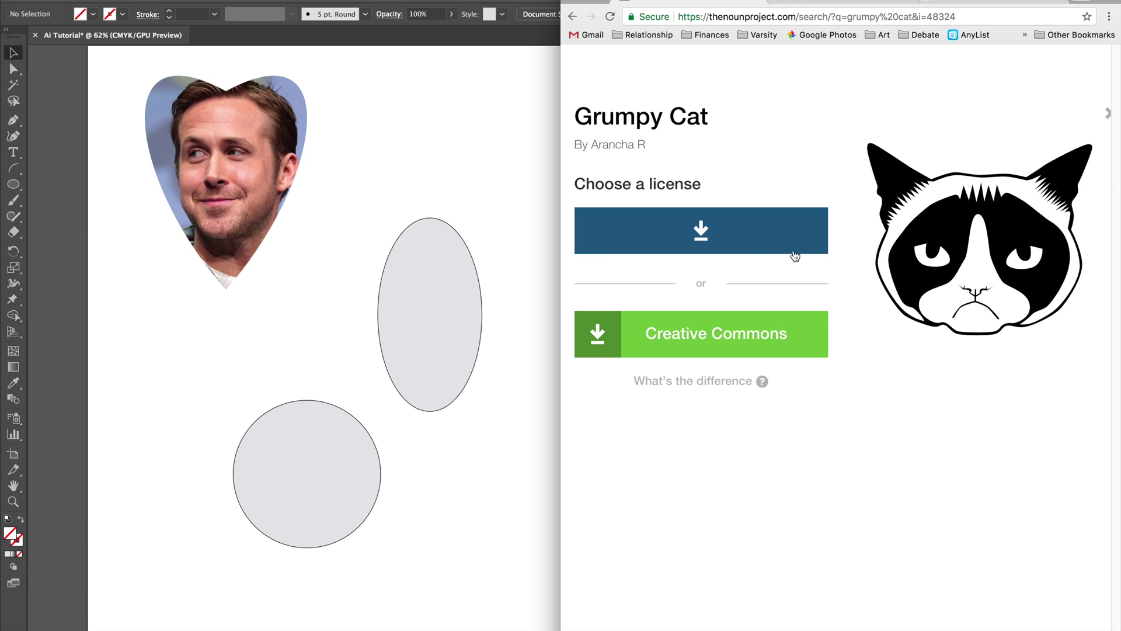
left_click(692, 330)
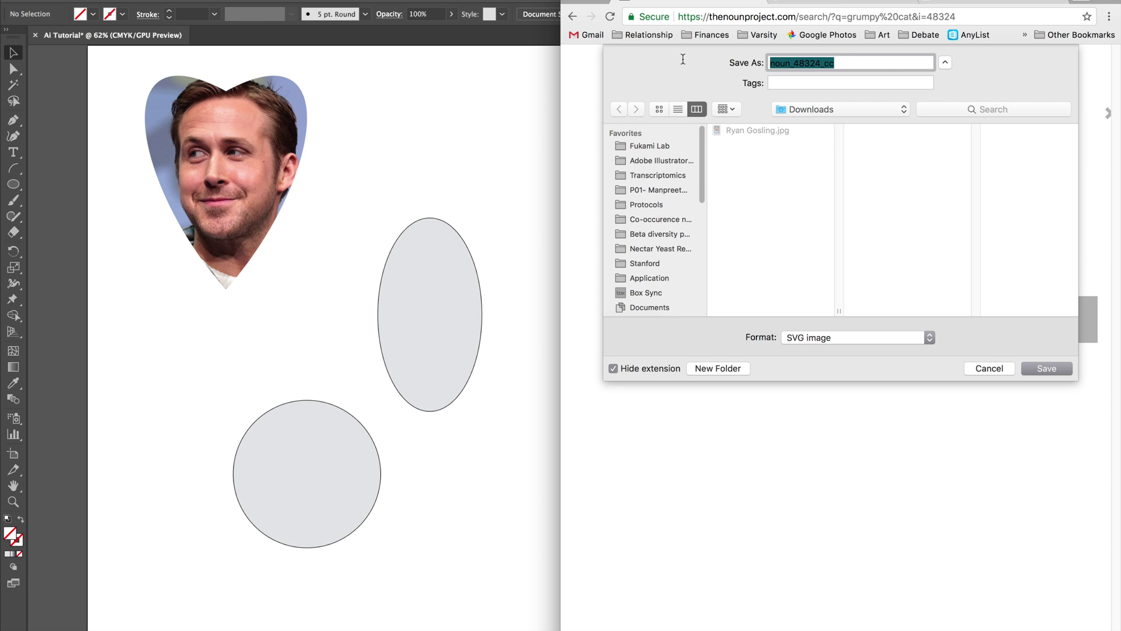
type("grumpy cat")
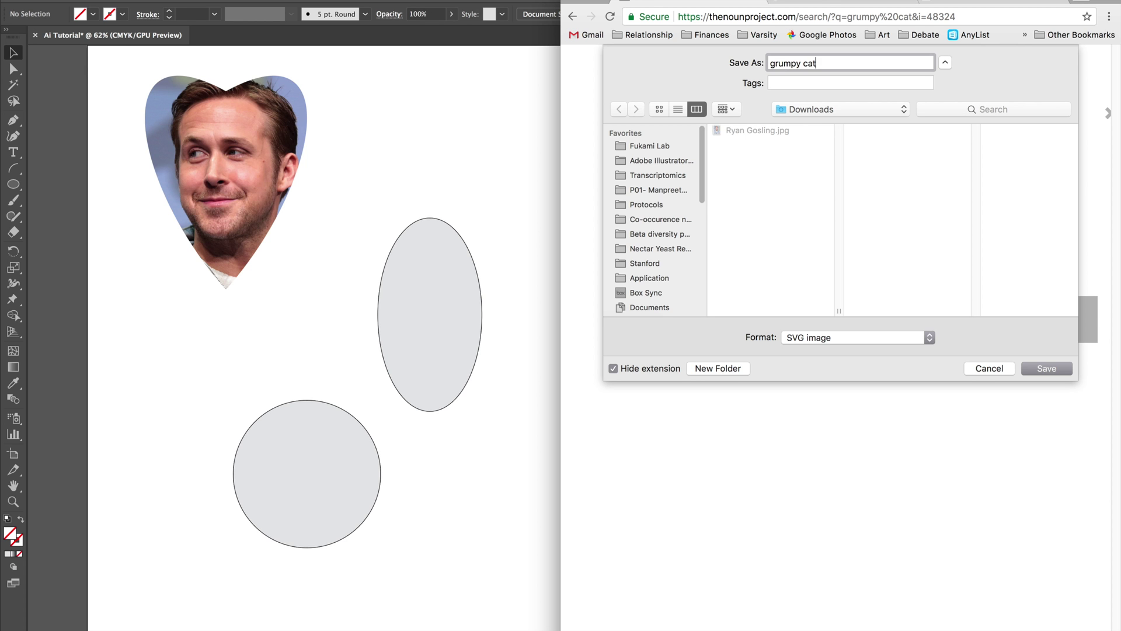
key("Return")
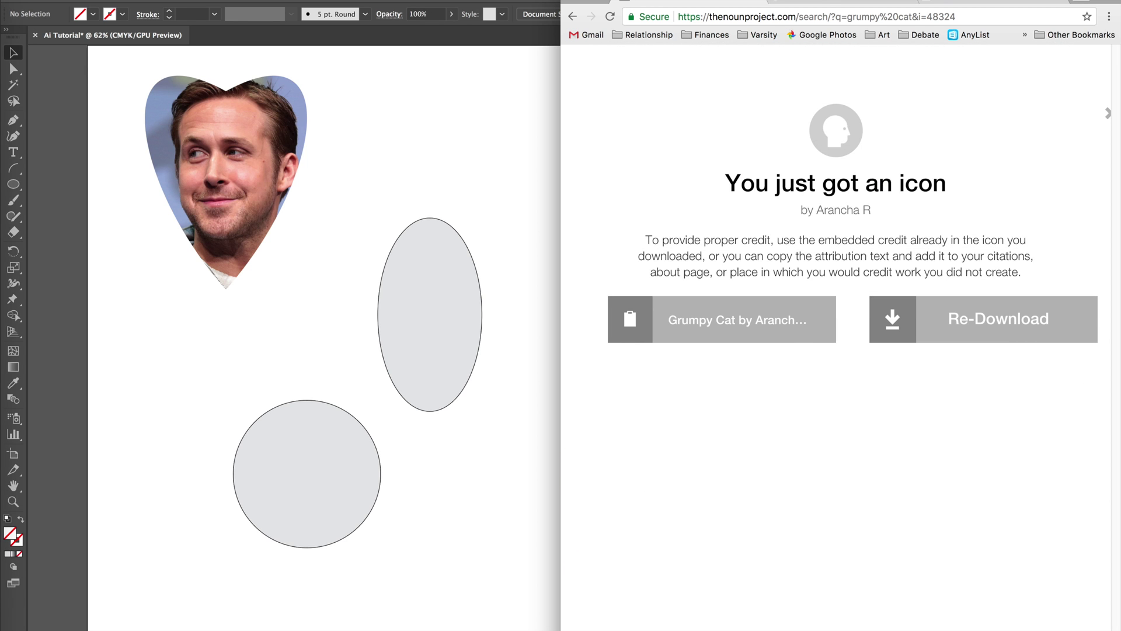
Check the attribution and license details of the Ryan Gosling photo on Wikipedia, then return to Illustrator.
left_click(938, 1)
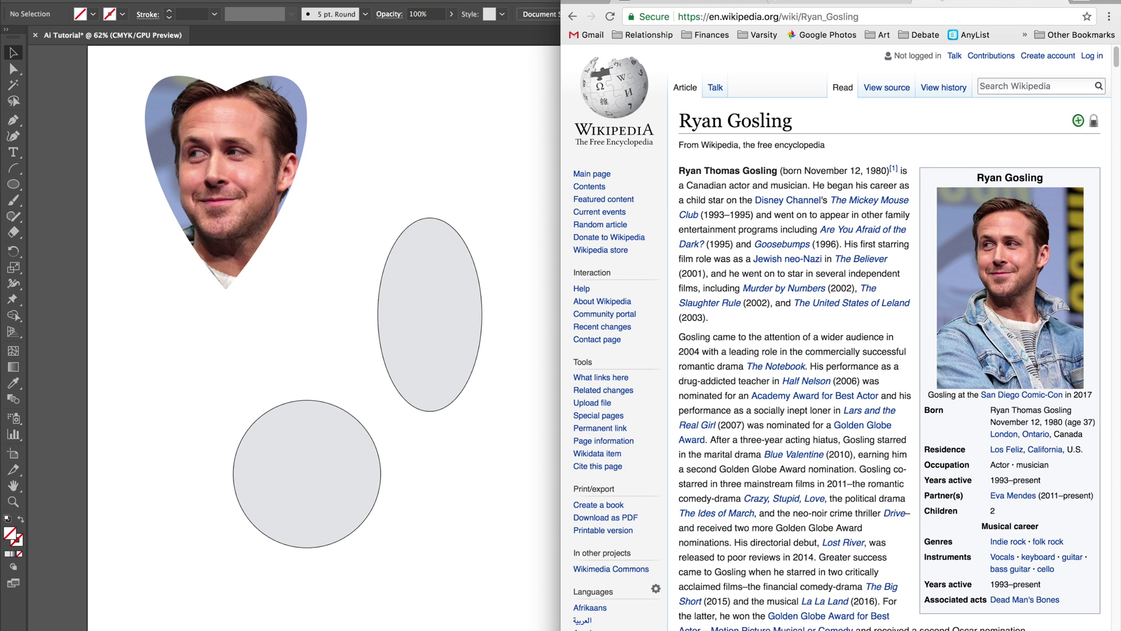
left_click(986, 277)
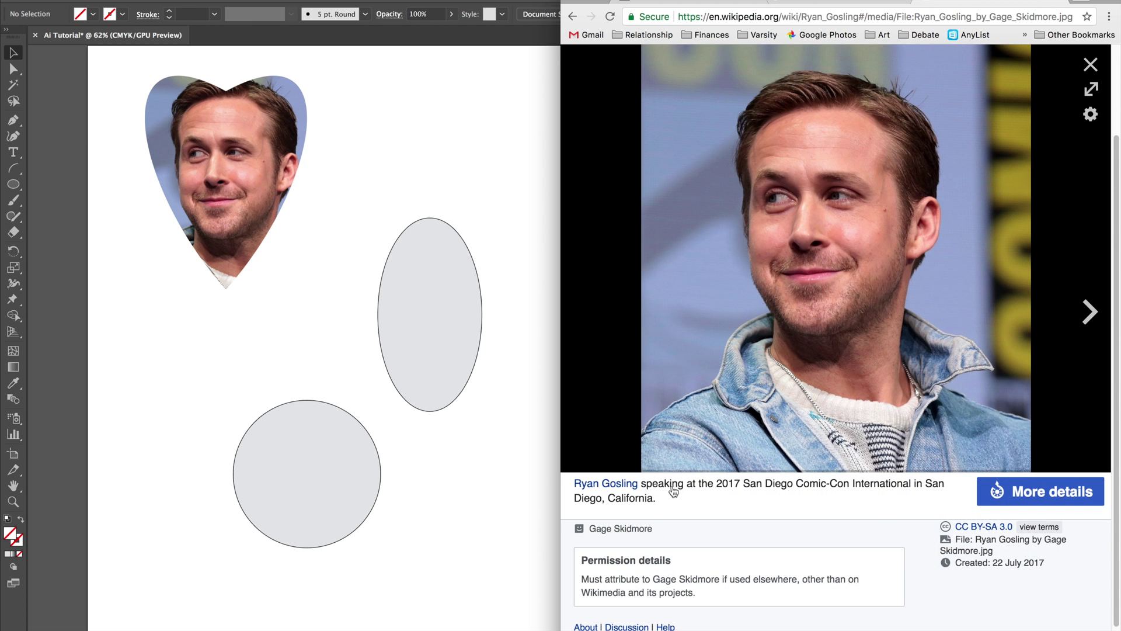
left_click(226, 349)
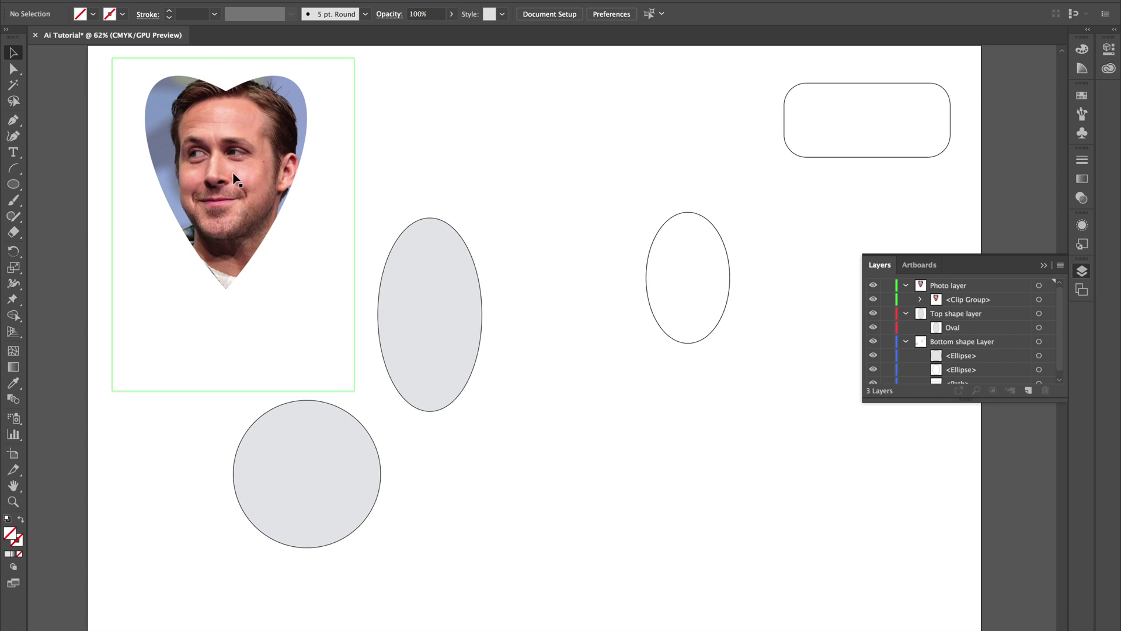
Add a new layer above the Photo layer and name it "Text layer".
key("alt+super+Left")
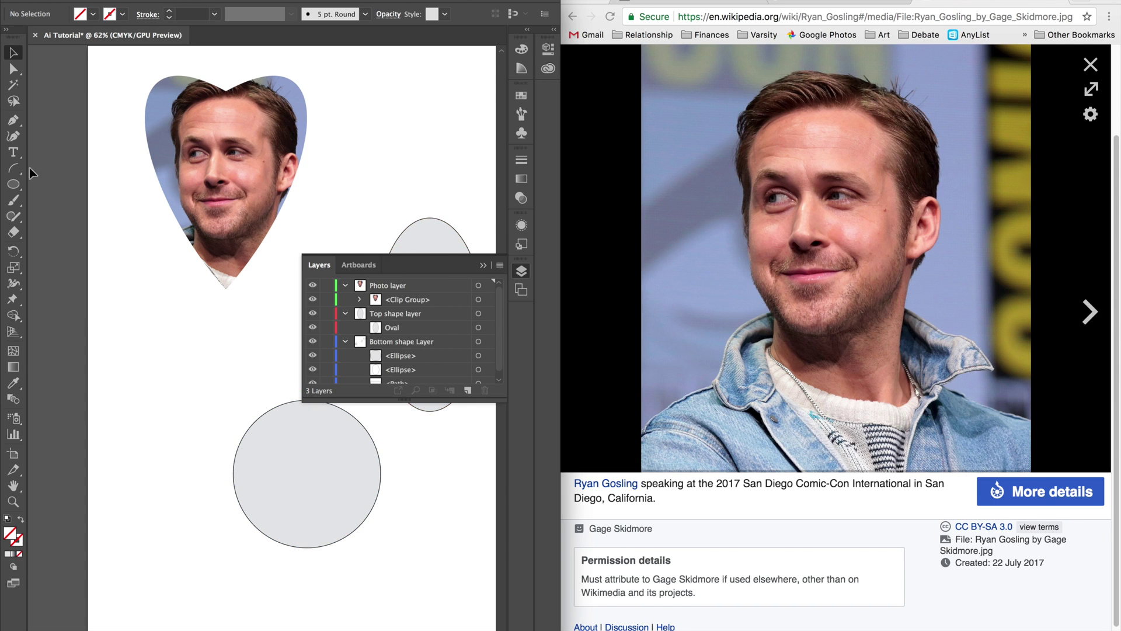
left_click(417, 304)
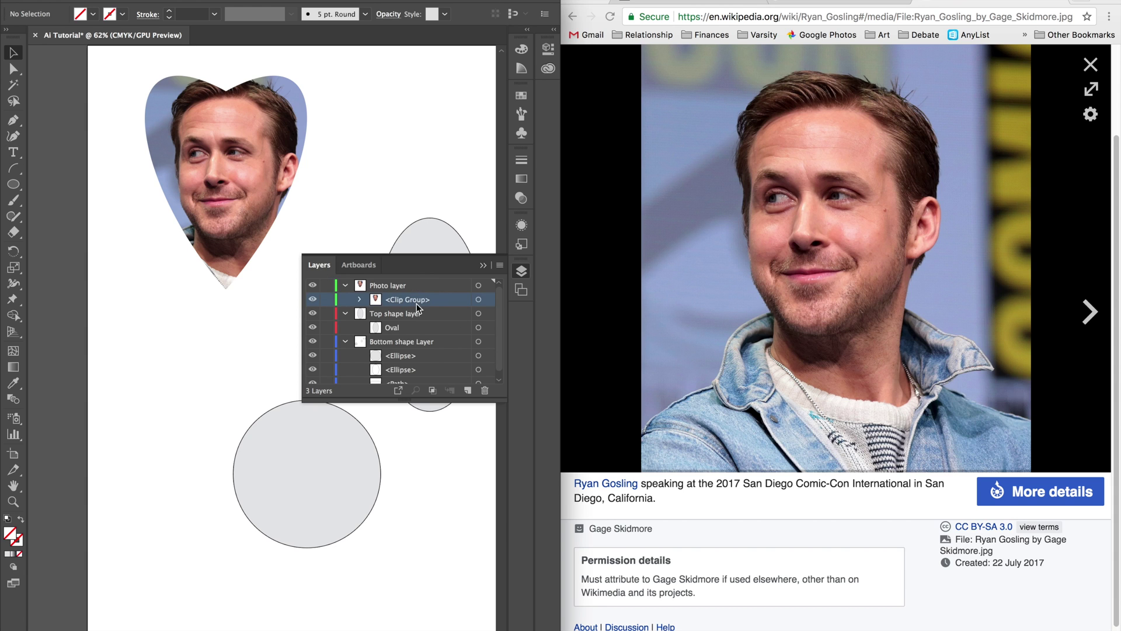
left_click(418, 288, "alt")
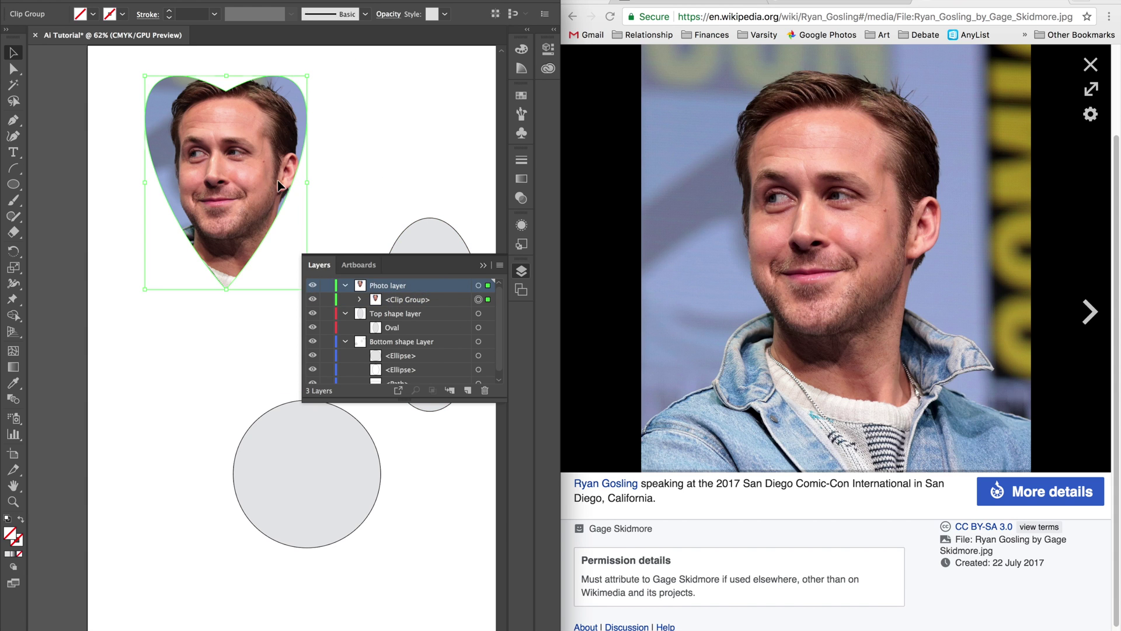
left_click(416, 167)
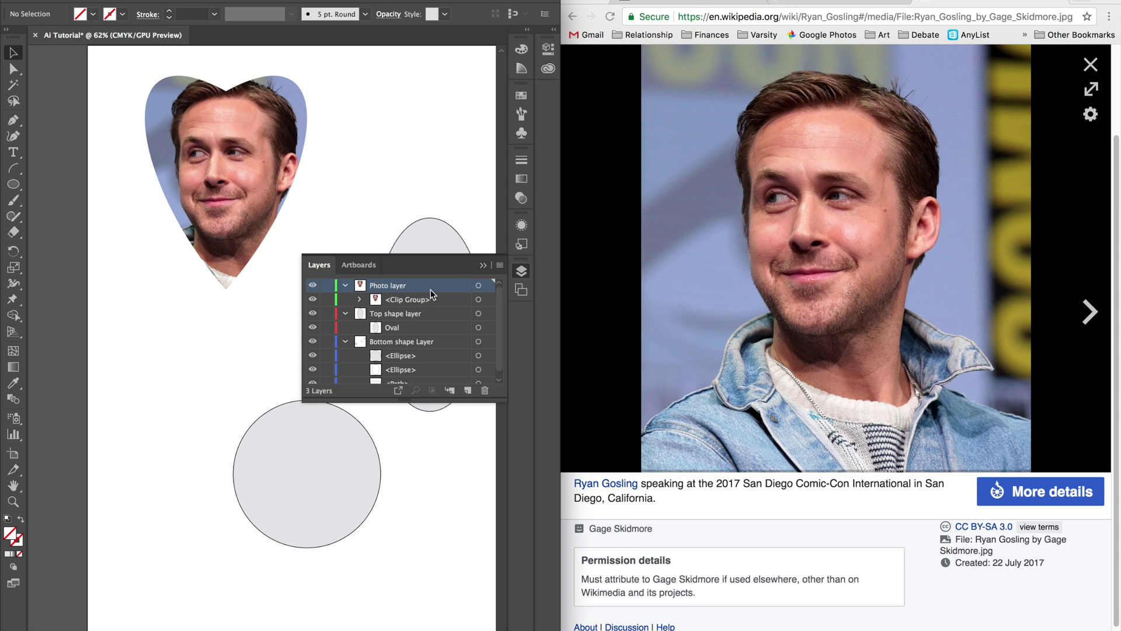
left_click(468, 390)
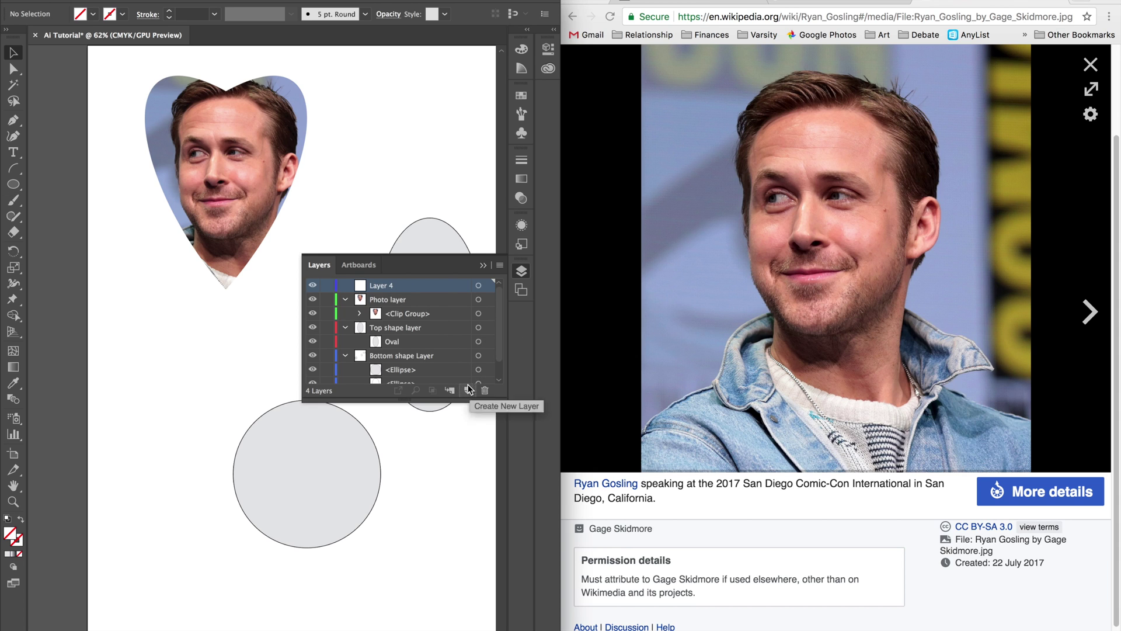
double_click(388, 285)
type("s")
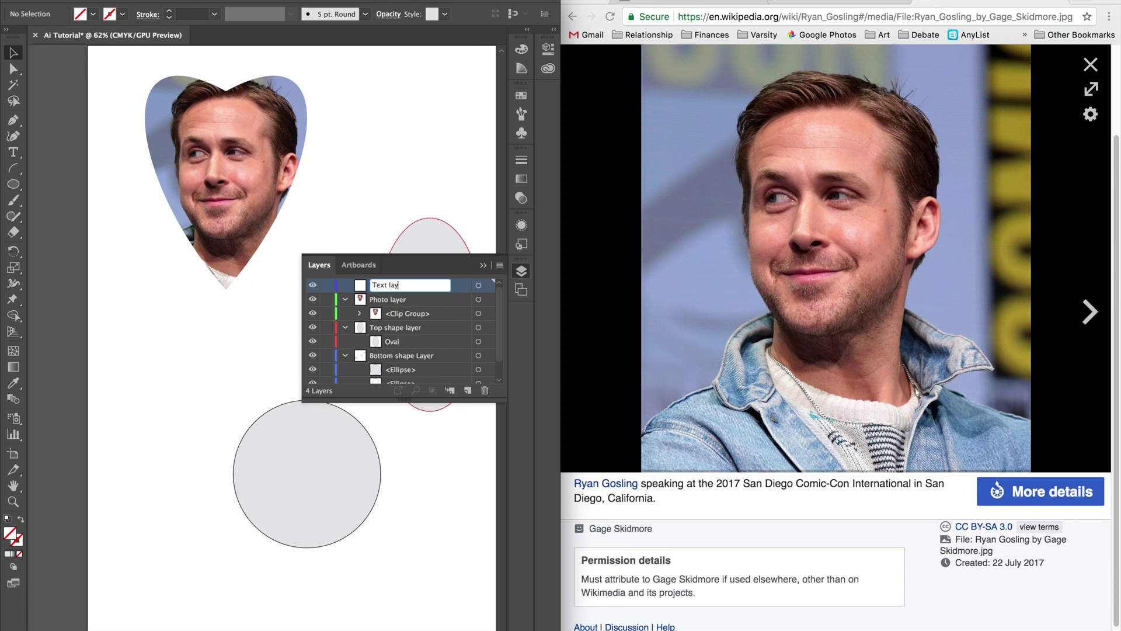
key("Return")
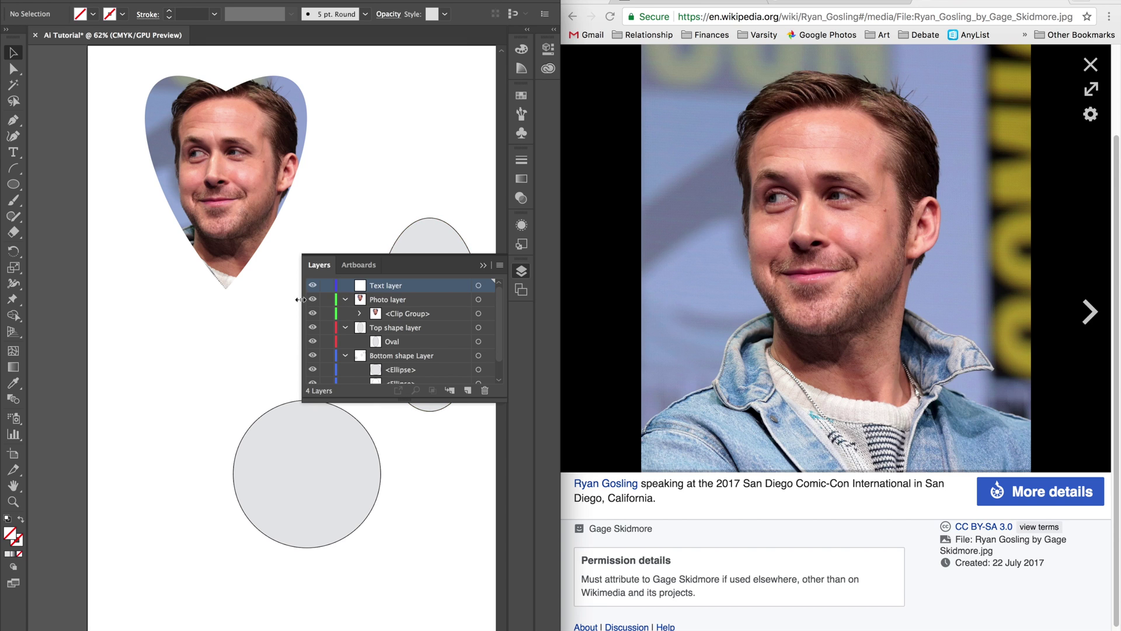
Add a line of point text below the heart photo containing the photographer's name, as credited on the Wikipedia page.
left_click(14, 154)
left_click(110, 306)
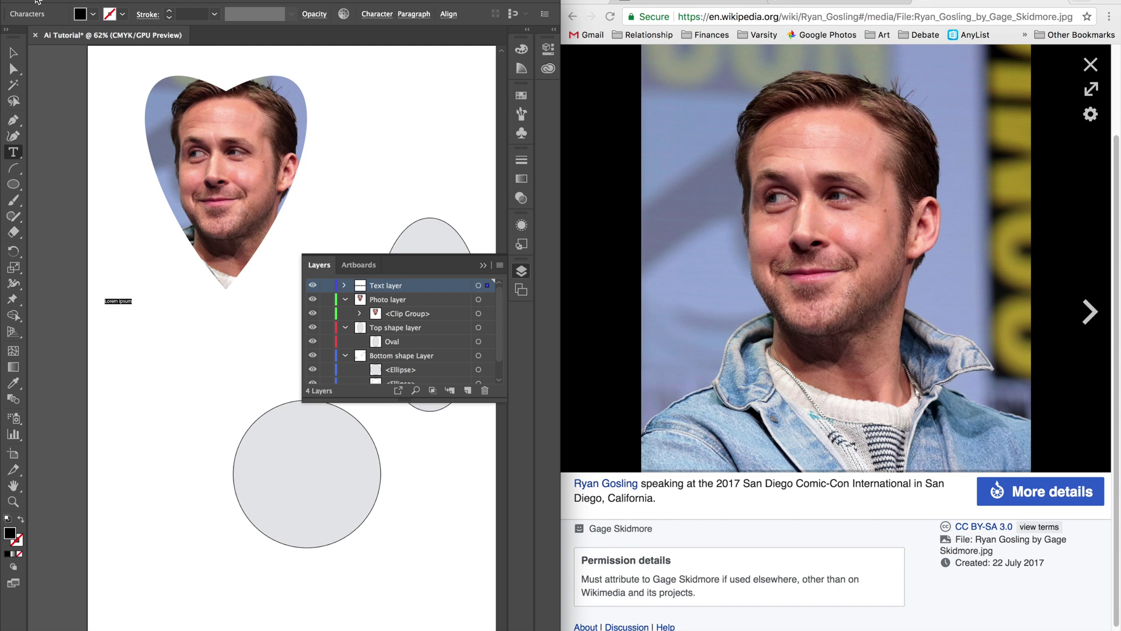
double_click(117, 299)
type("Gage Skidmore")
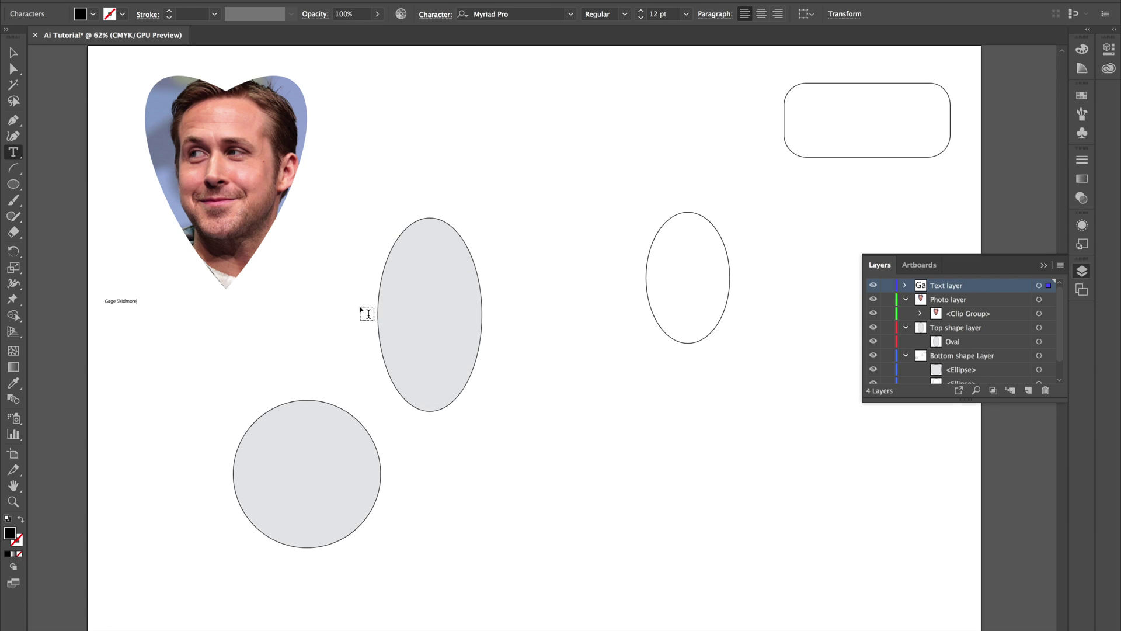
left_click(13, 53)
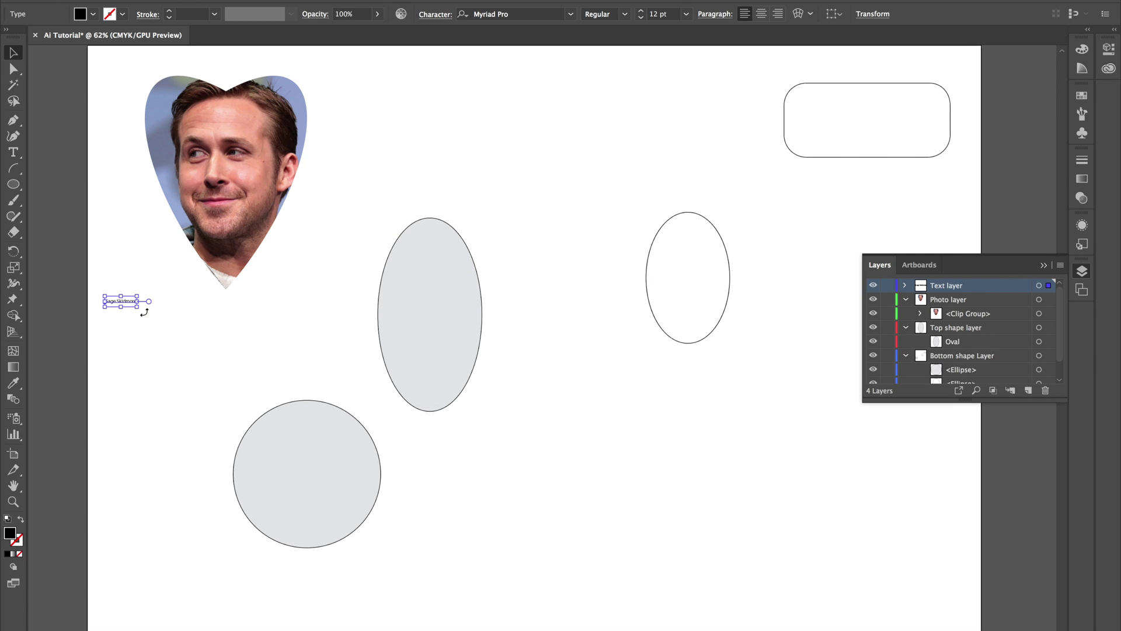
Try to enlarge the photo credit text by stretching its bounding box, and undo the scaling.
left_click_drag(141, 311, 197, 351)
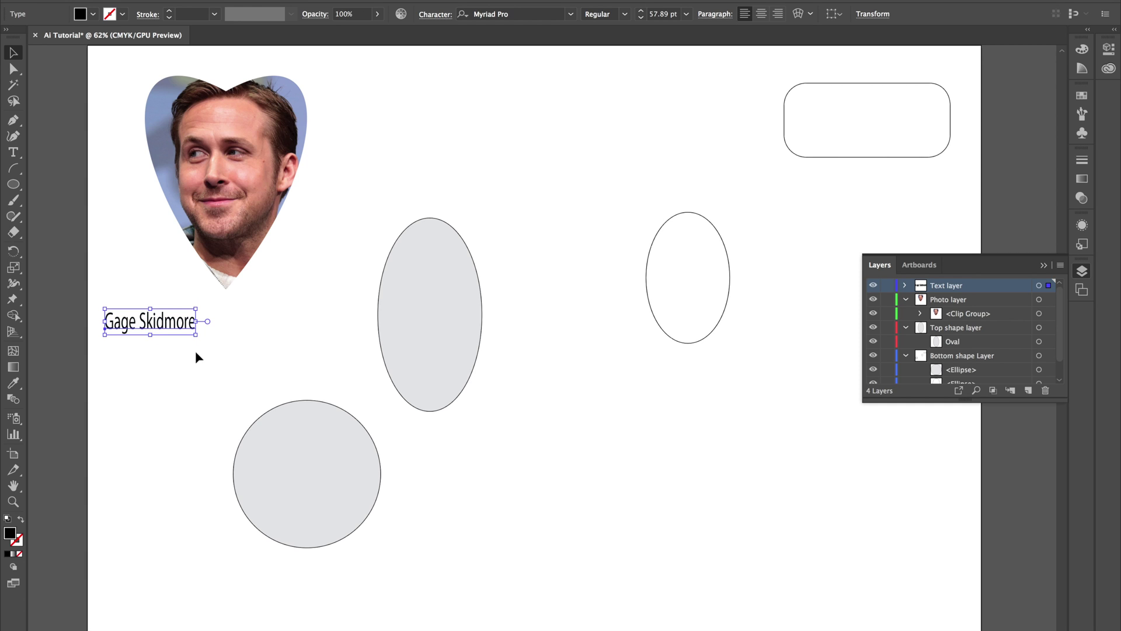
key("super+z")
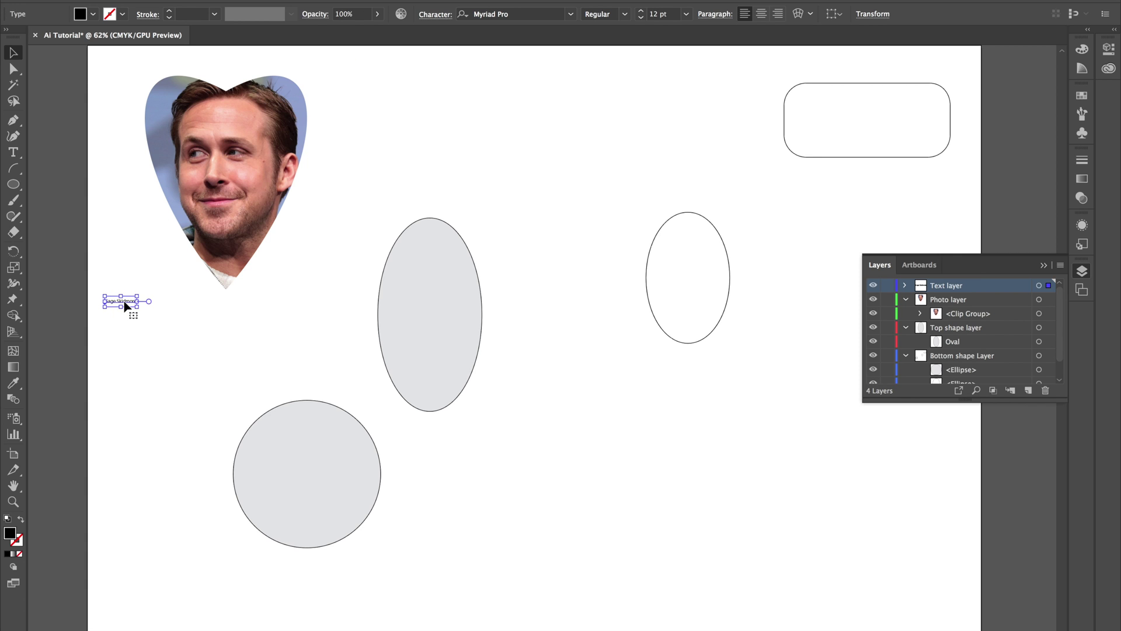
left_click(471, 345)
left_click(133, 303)
left_click(572, 15)
left_click(572, 15)
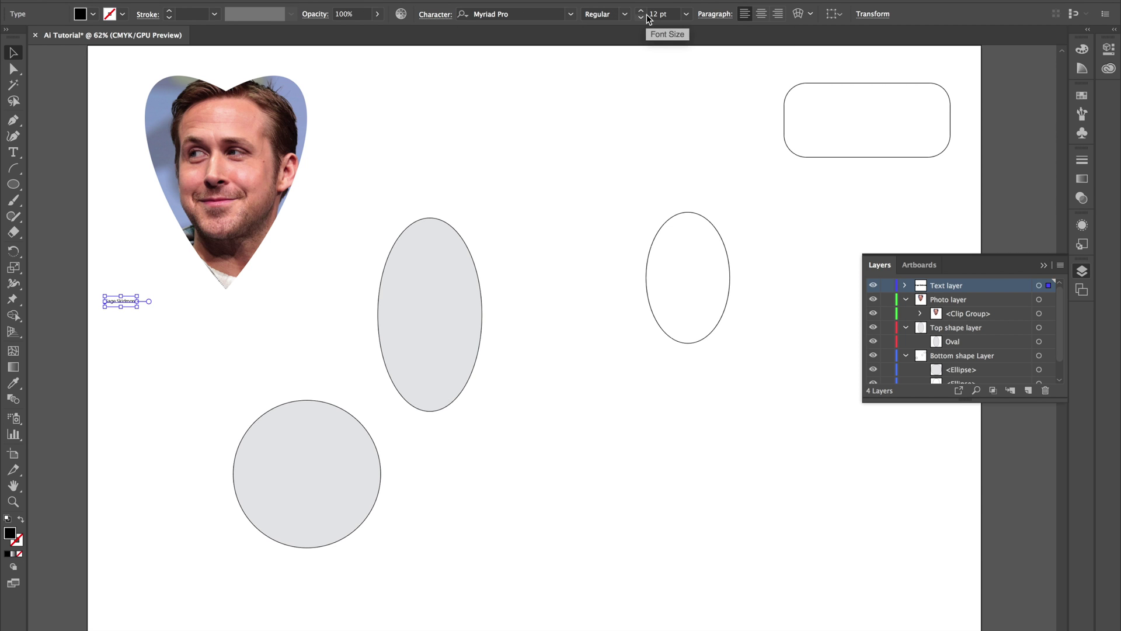
Increase the credit text's font size to 100 pt and move the text down to just below the heart photo.
left_click(641, 12)
left_click(641, 11)
left_click(641, 11)
left_click(641, 11)
left_click(641, 11)
left_click(641, 12)
left_click(641, 11)
left_click(642, 12)
left_click(641, 12)
left_click(642, 12)
left_click(641, 13)
left_click(642, 12)
left_click(642, 12)
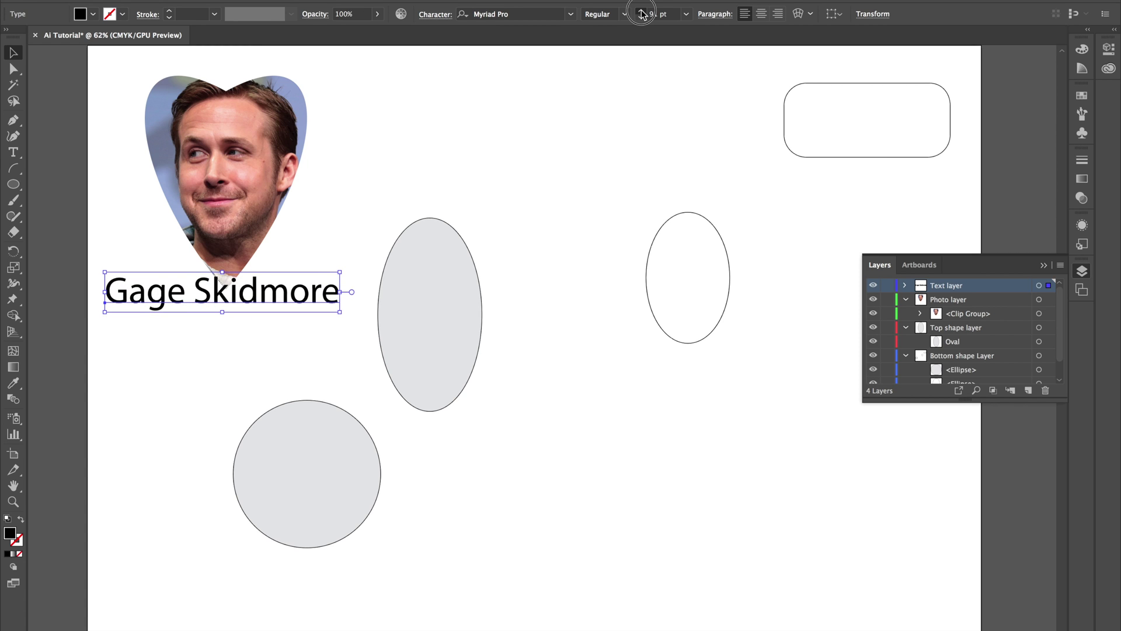
left_click(642, 12)
left_click_drag(318, 292, 322, 316)
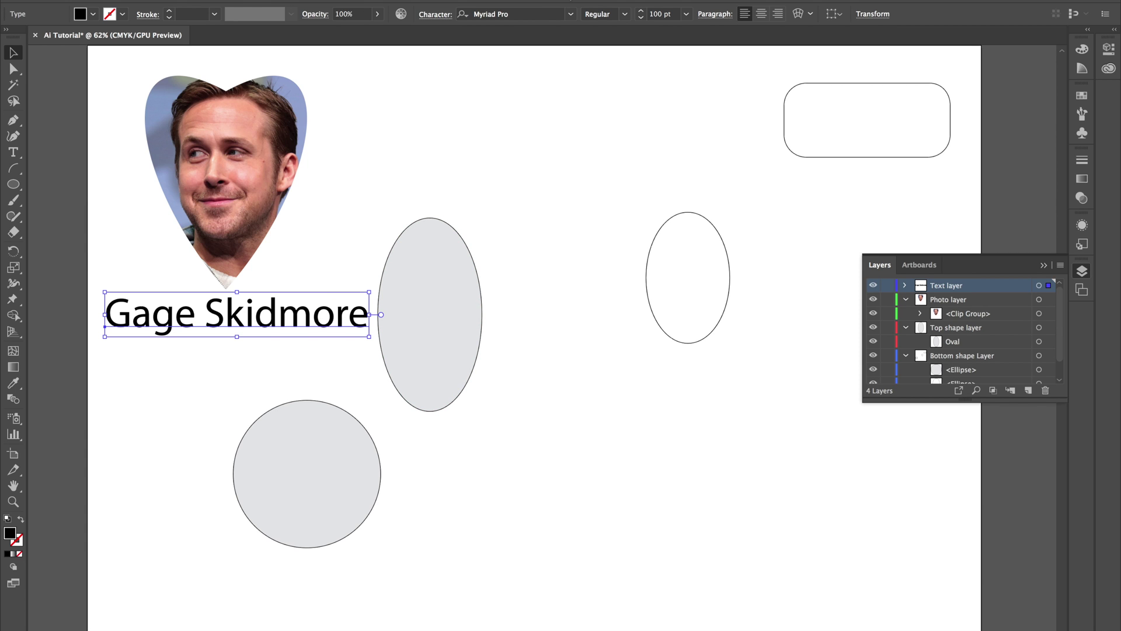
Preview other fonts and the Condensed Italic style on the credit text, and set it to Myriad Pro Bold.
left_click(571, 14)
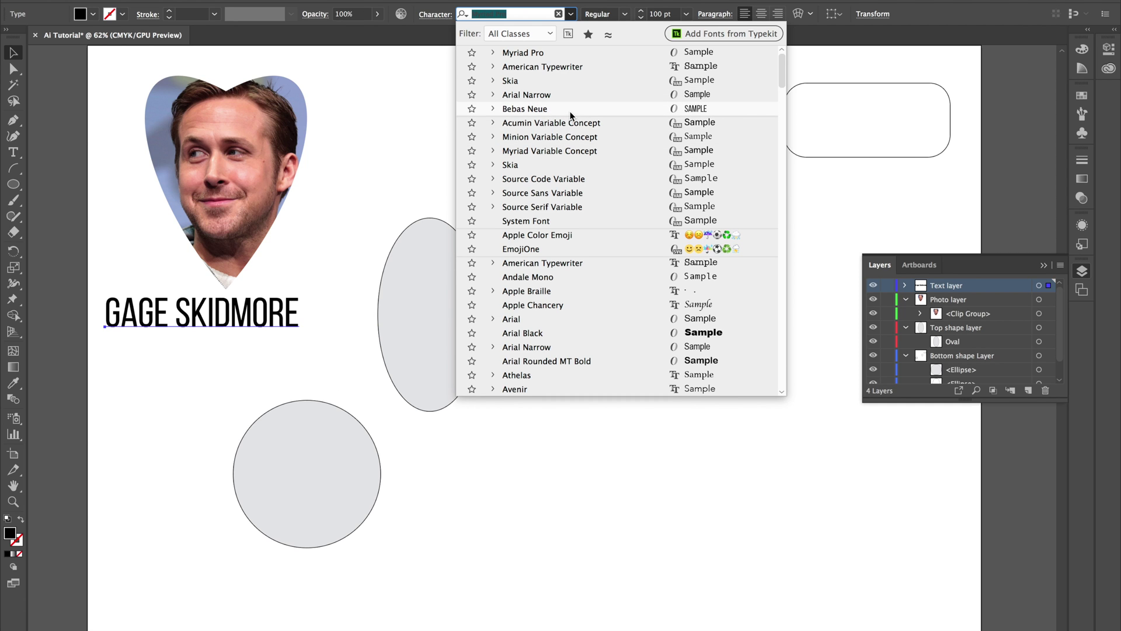
left_click(622, 17)
left_click(624, 15)
left_click(621, 43)
left_click(626, 18)
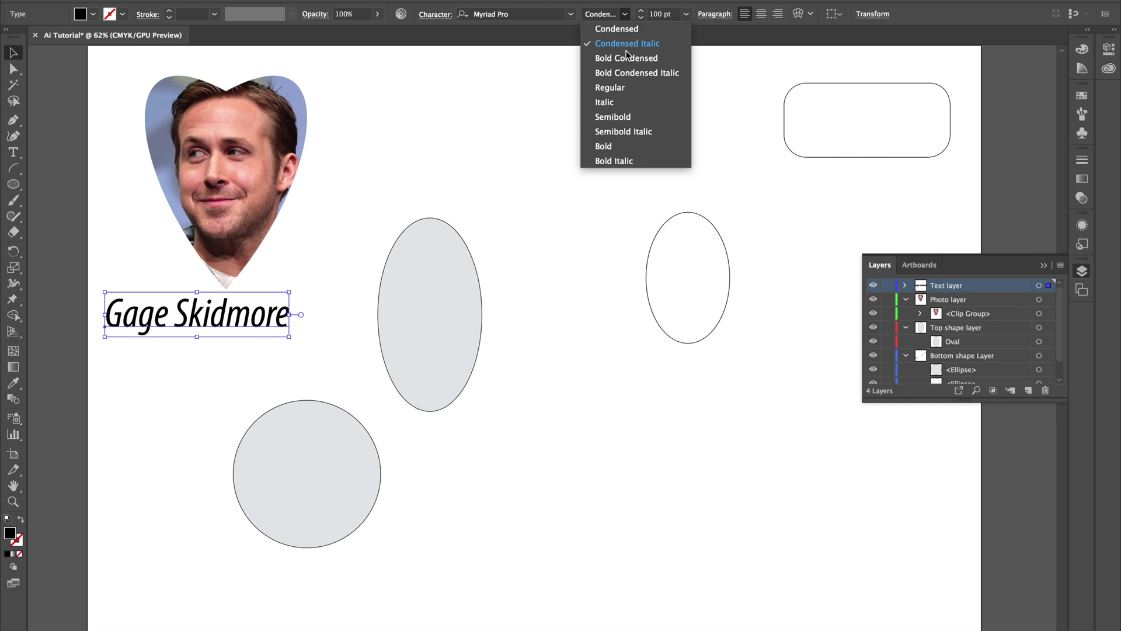
left_click(615, 146)
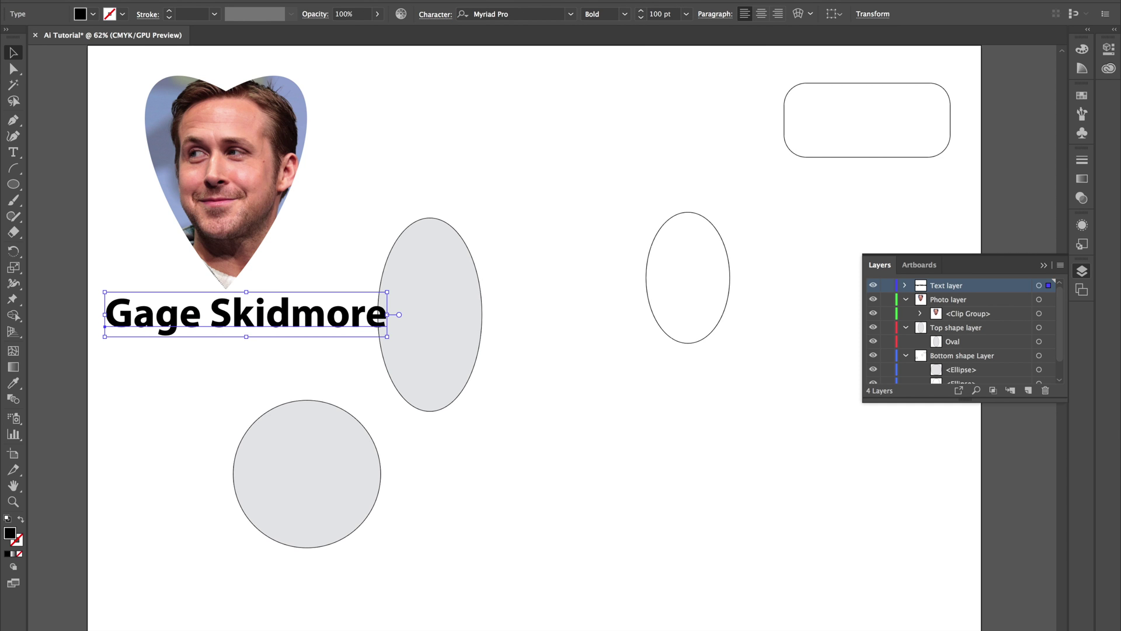
Keep the credit text's opacity at 100% and change its fill color to red.
left_click(378, 15)
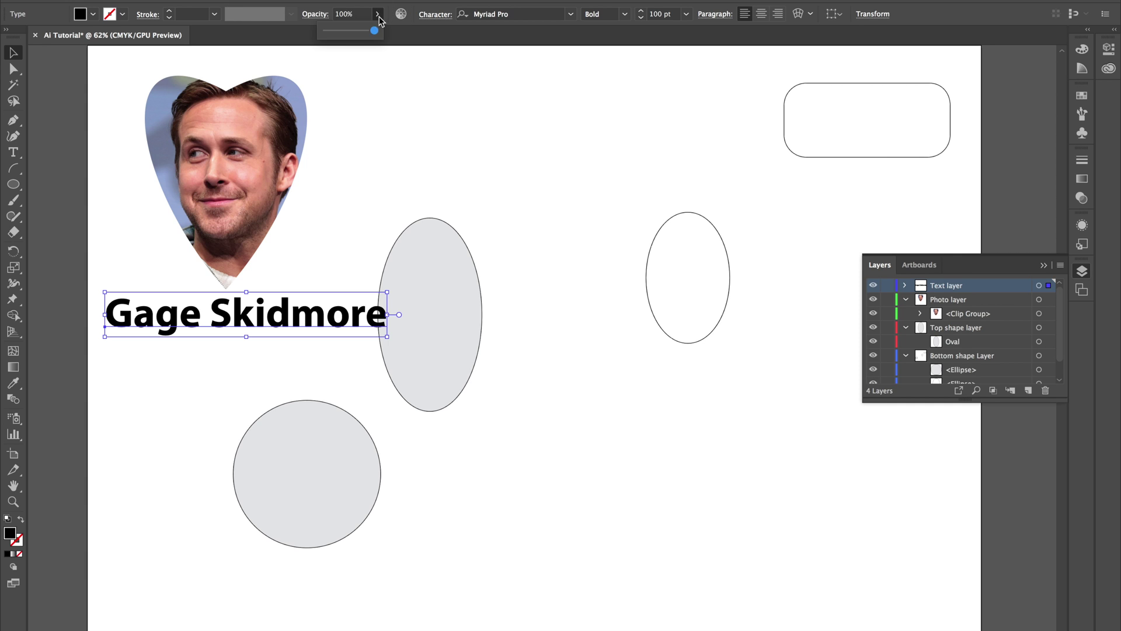
mouse_move(374, 31)
left_mouse_down()
mouse_move(309, 38)
mouse_move(379, 32)
left_mouse_up()
left_click(93, 14)
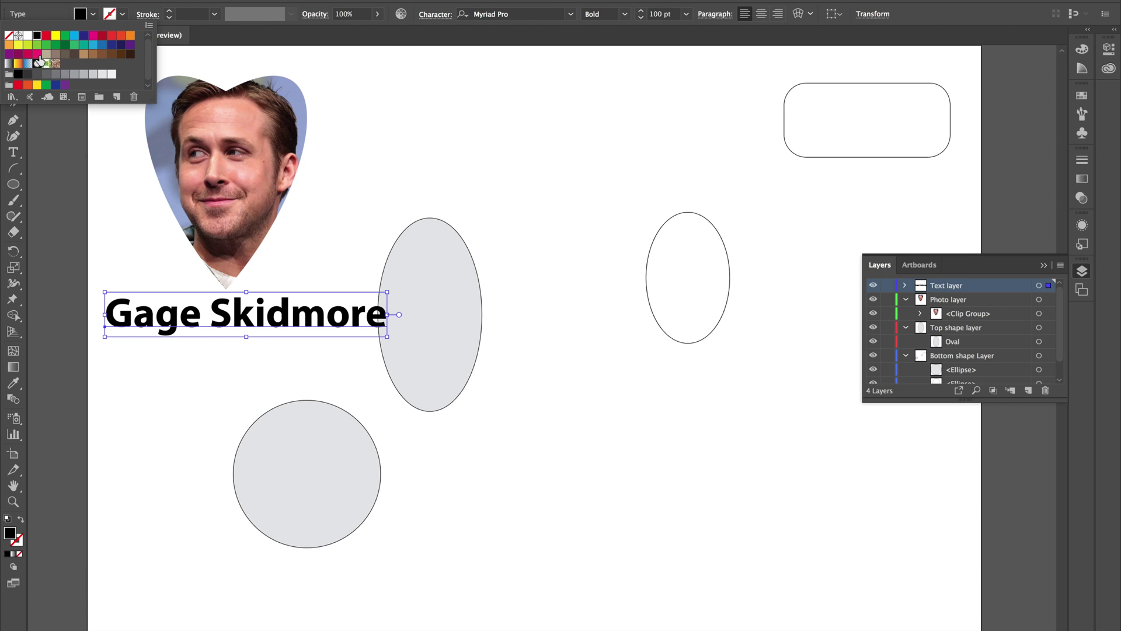
left_click(46, 35)
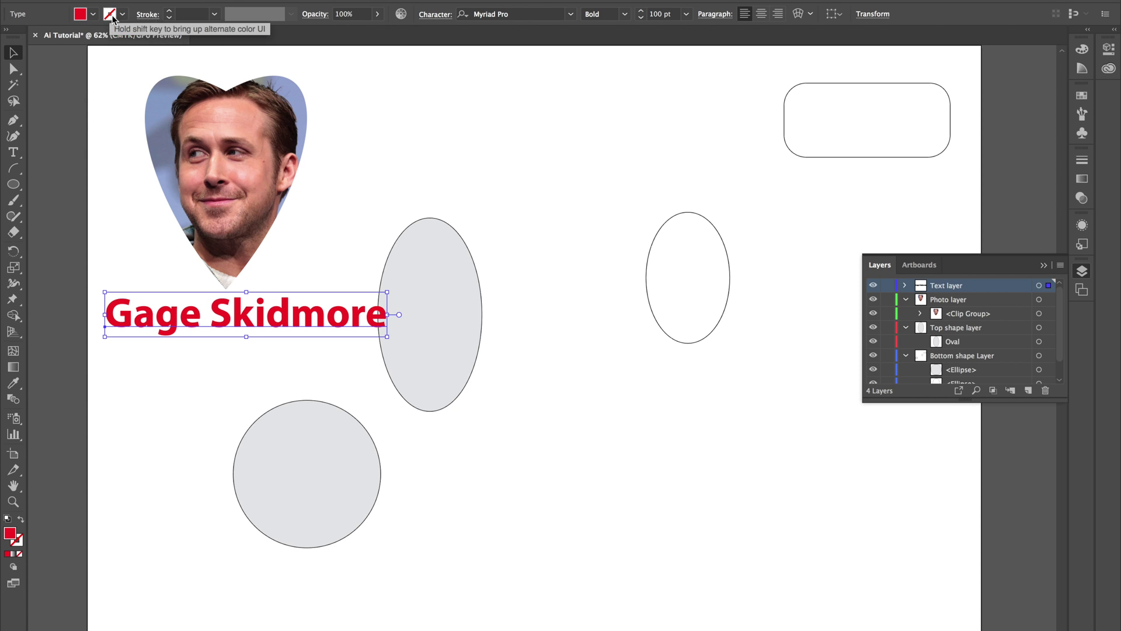
Give the credit text a 6 pt light blue stroke and clear the selection.
left_click(169, 11)
left_click(168, 12)
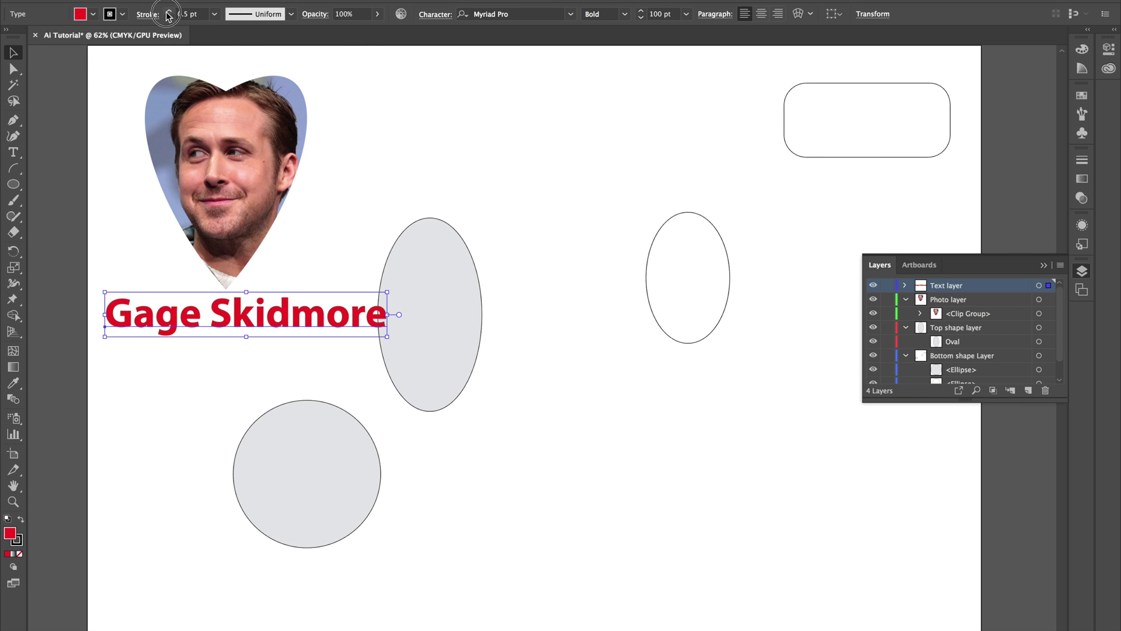
left_click(167, 11)
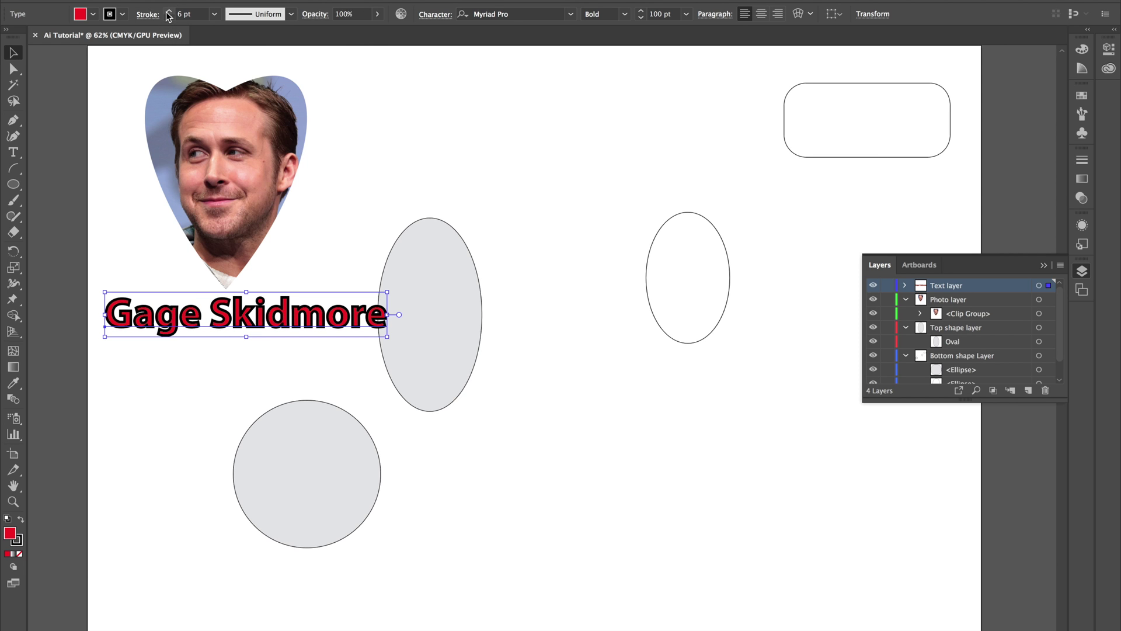
left_click(122, 14)
left_click(75, 37)
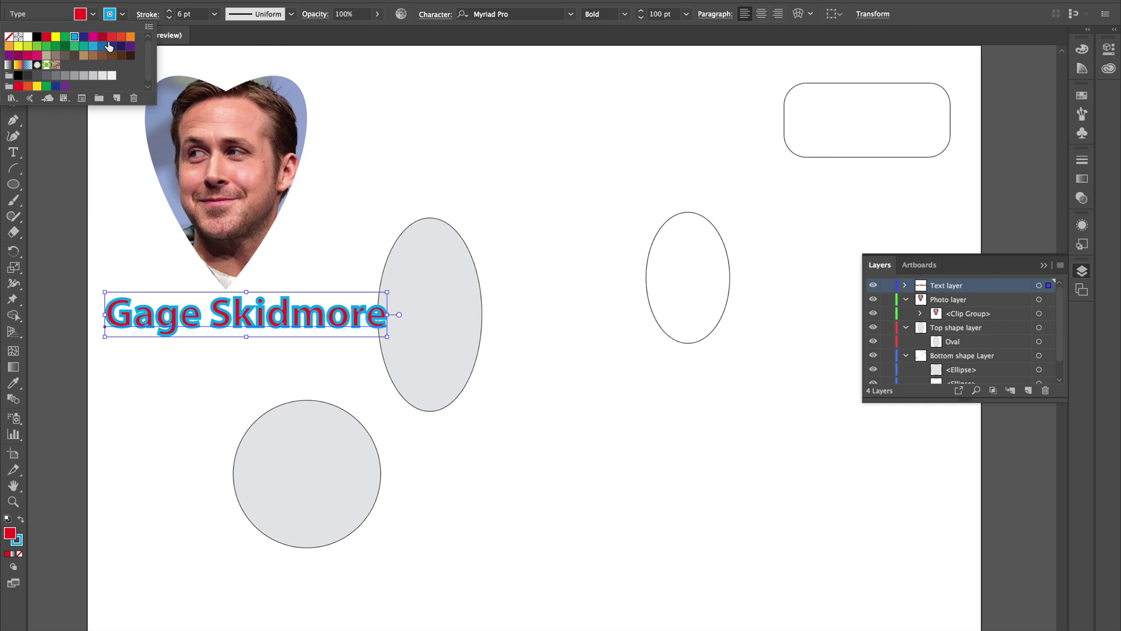
left_click(301, 69)
left_click(419, 162)
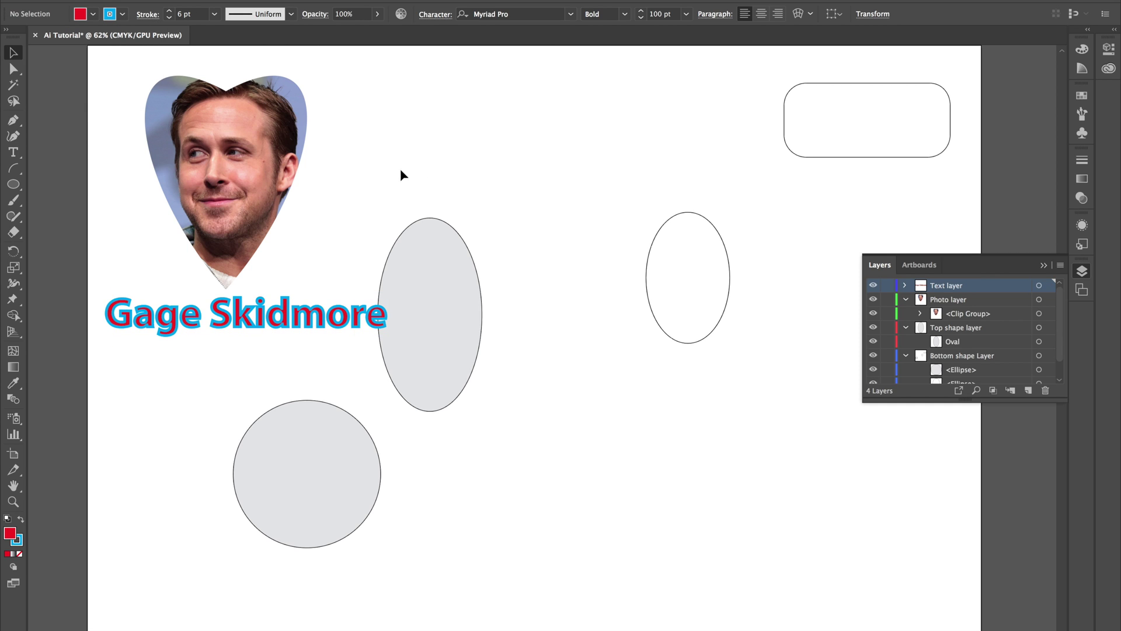
left_click(211, 295)
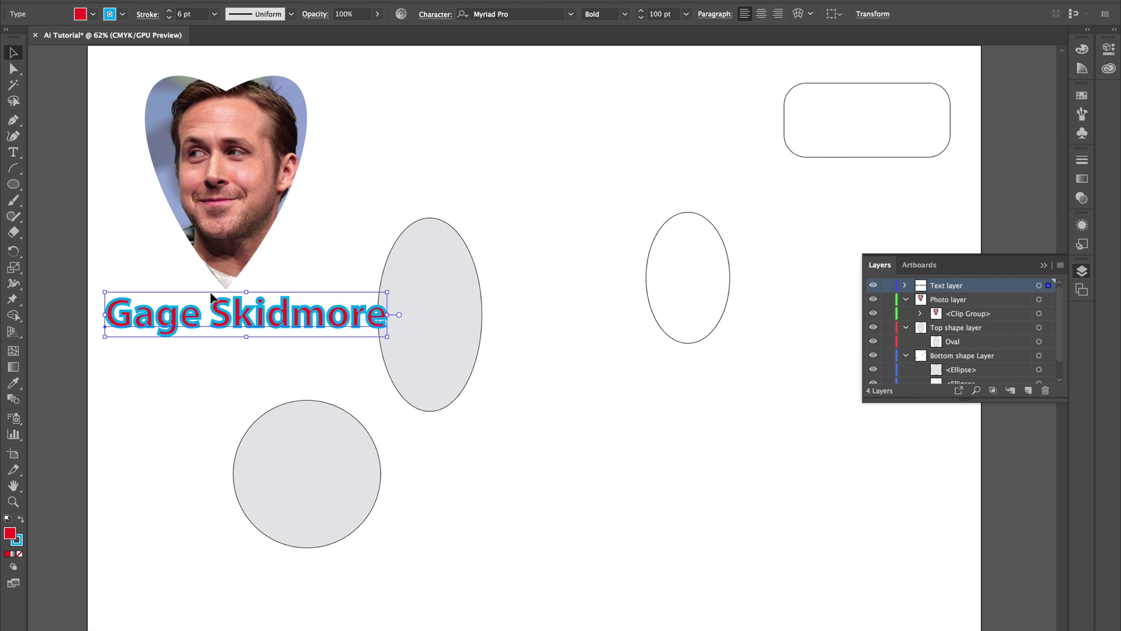
left_click(357, 196)
left_click(281, 187)
left_click(353, 329)
Switch to the browser and show the Noun Project page with the Grumpy Cat icon's attribution instructions.
key("ctrl+Up")
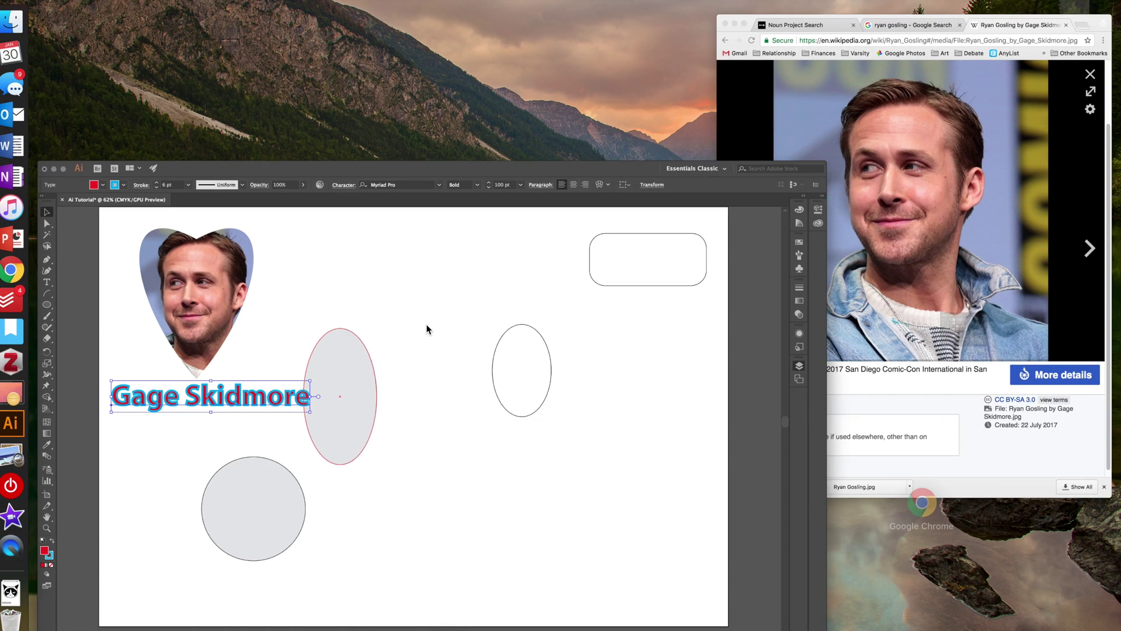
left_click(787, 285)
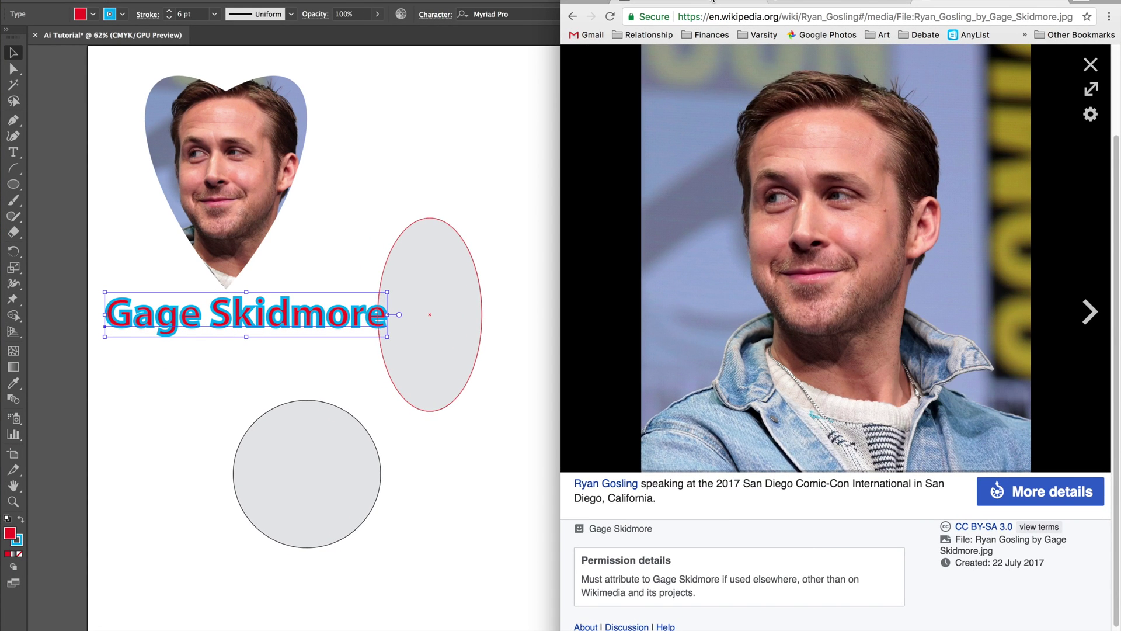
left_click(692, 1)
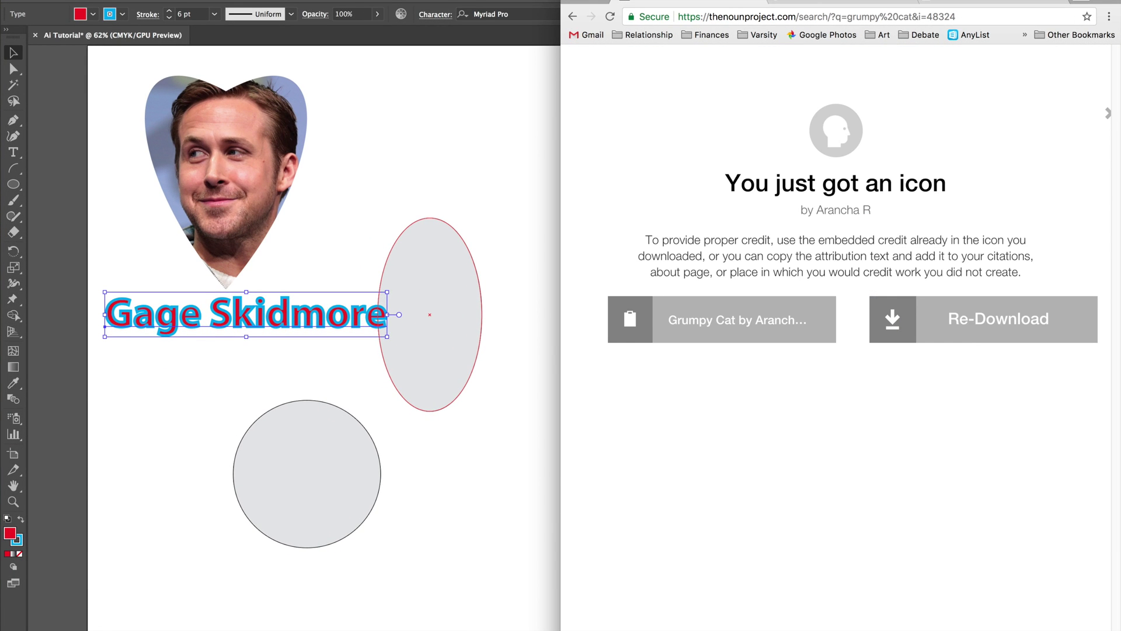
Switch to Finder and open "grumpy cat.svg" from the Downloads folder with Adobe Illustrator CC 2018.
key("ctrl+Up")
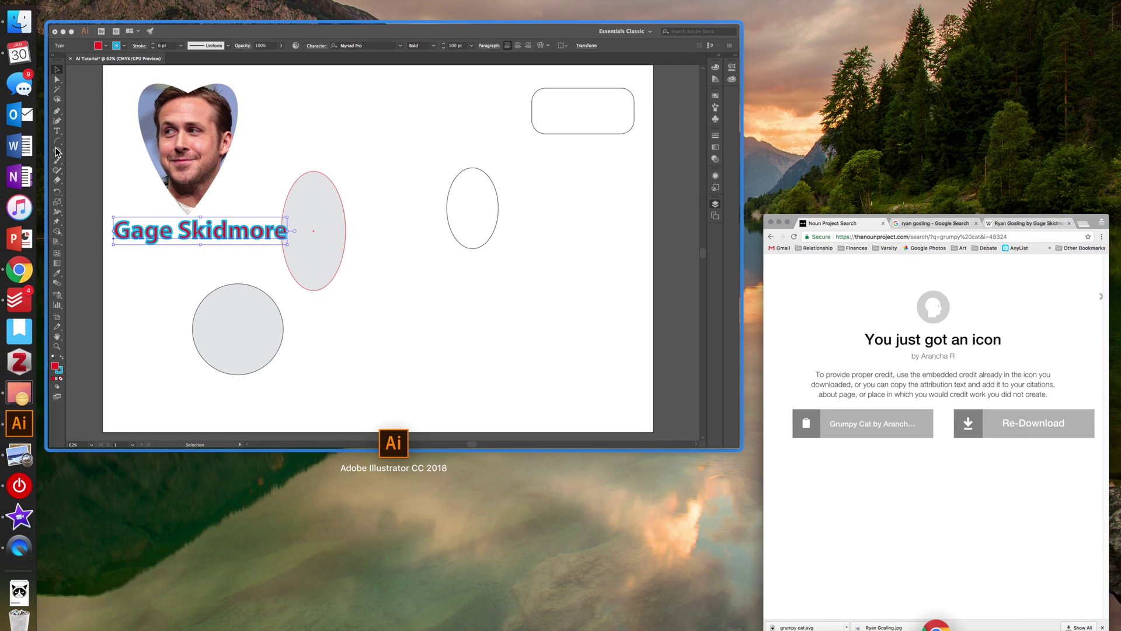
left_click(12, 21)
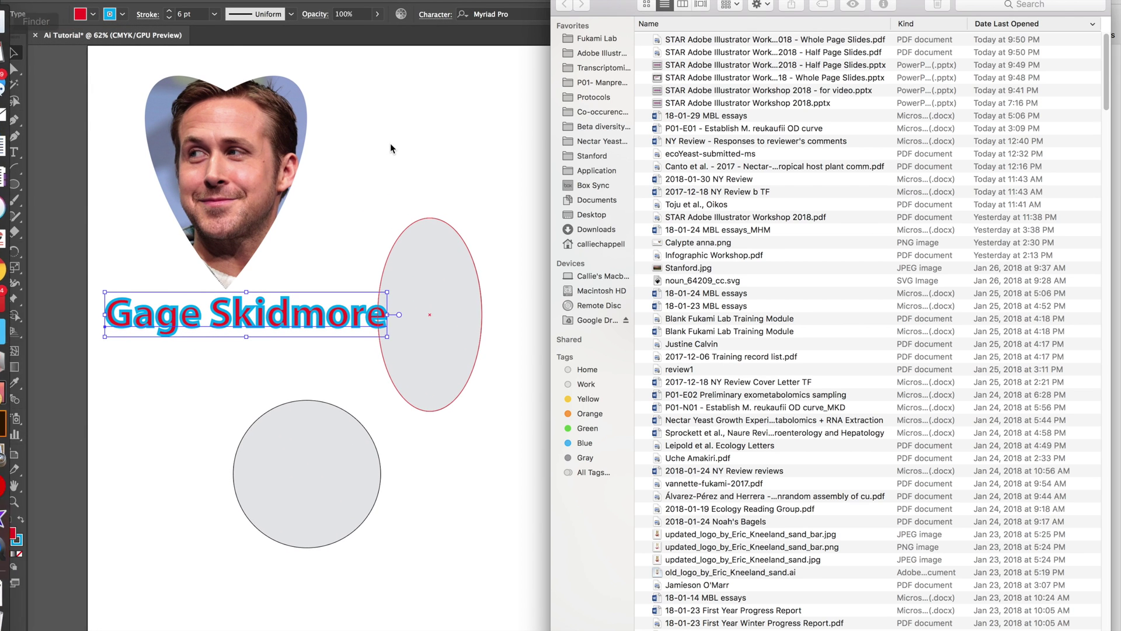
left_click(592, 229)
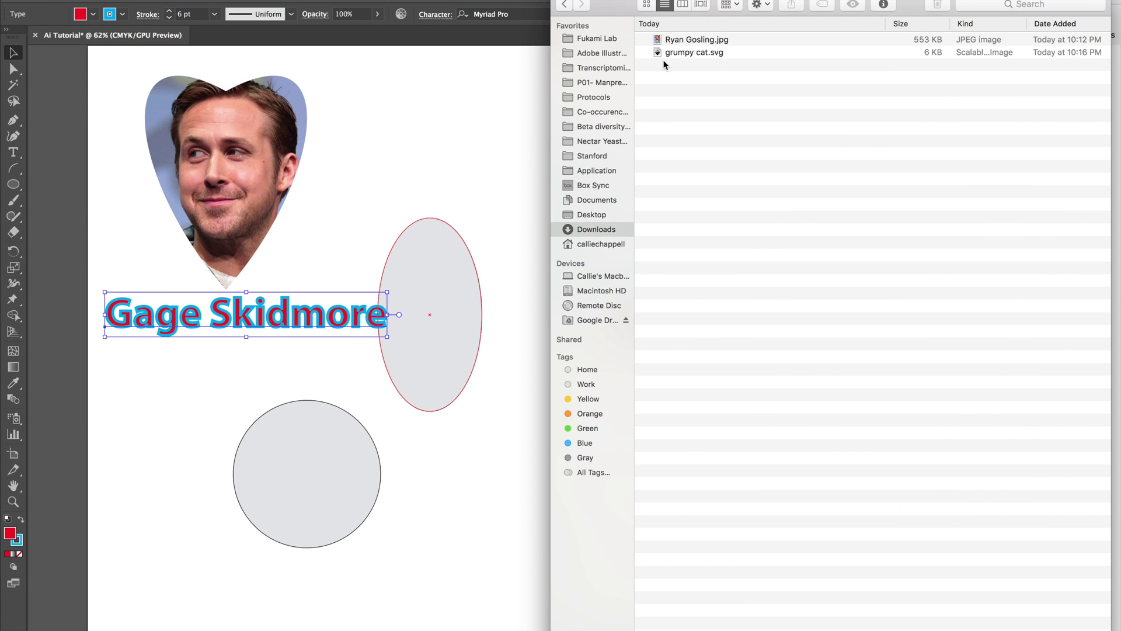
left_click(671, 52)
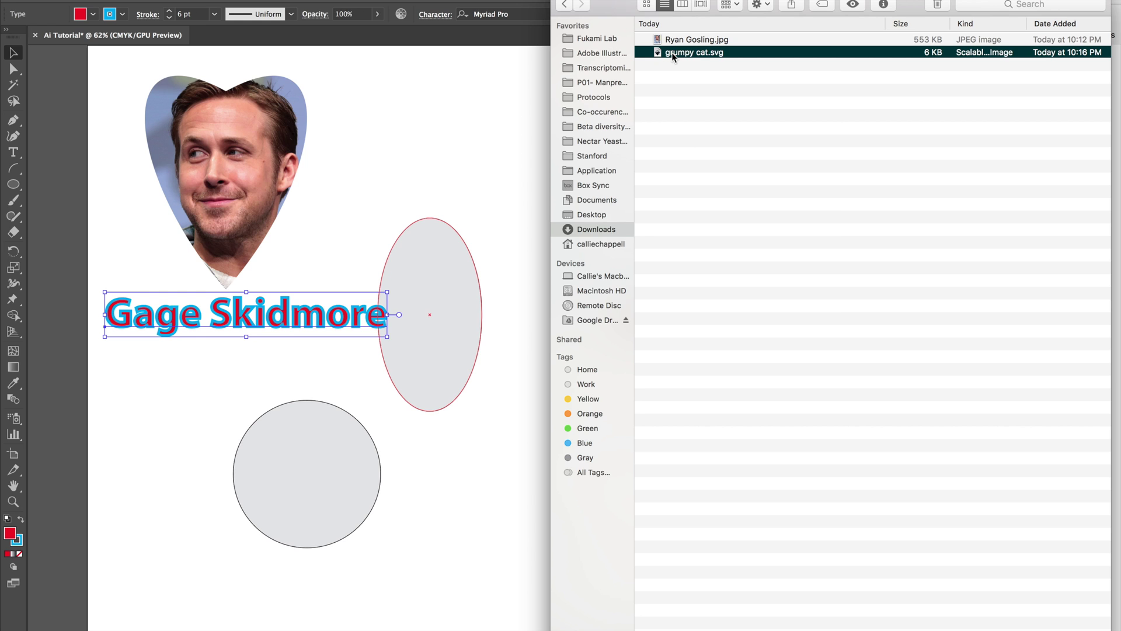
right_click(672, 52)
mouse_move(711, 75)
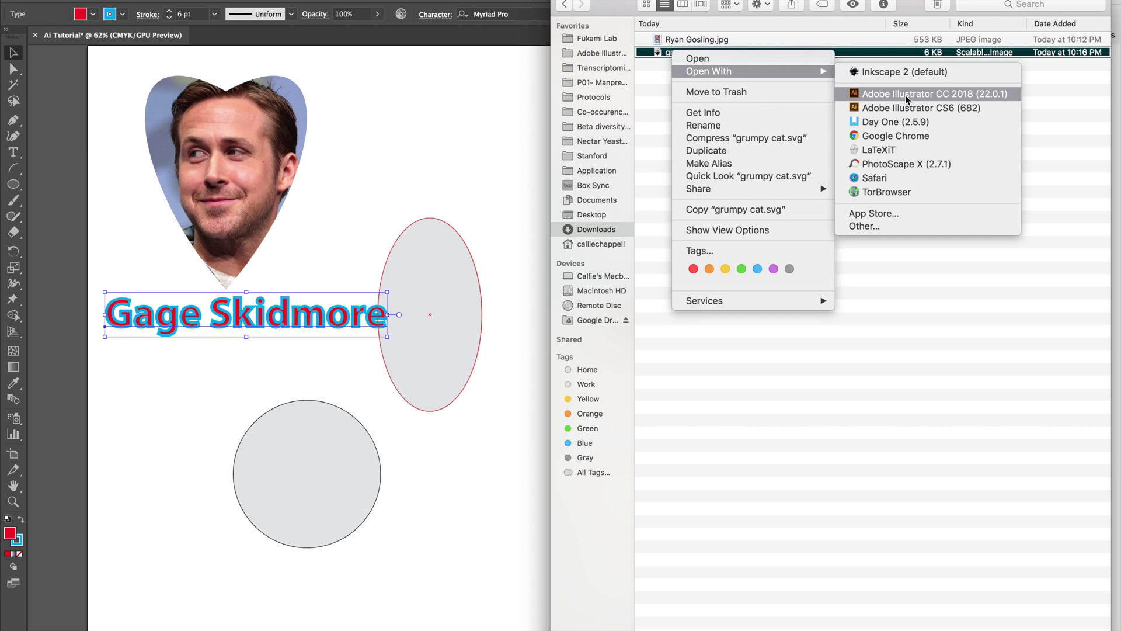
left_click(906, 95)
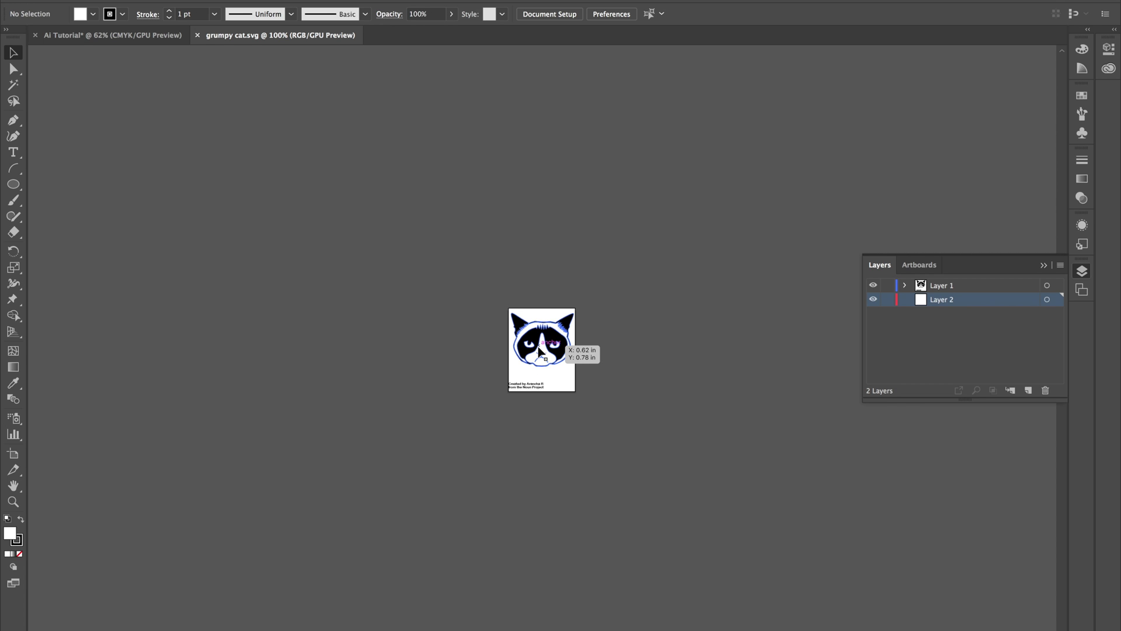
Move the grumpy cat face slightly up on its artboard and copy it without the attribution text.
left_click(68, 629)
left_click(93, 630)
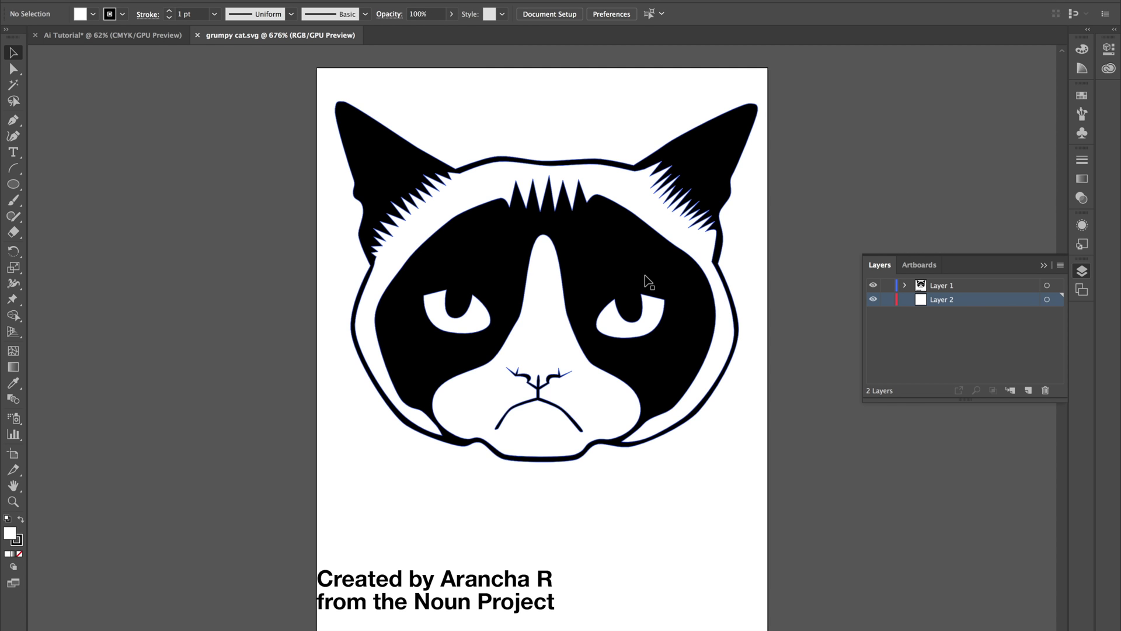
left_click(409, 178)
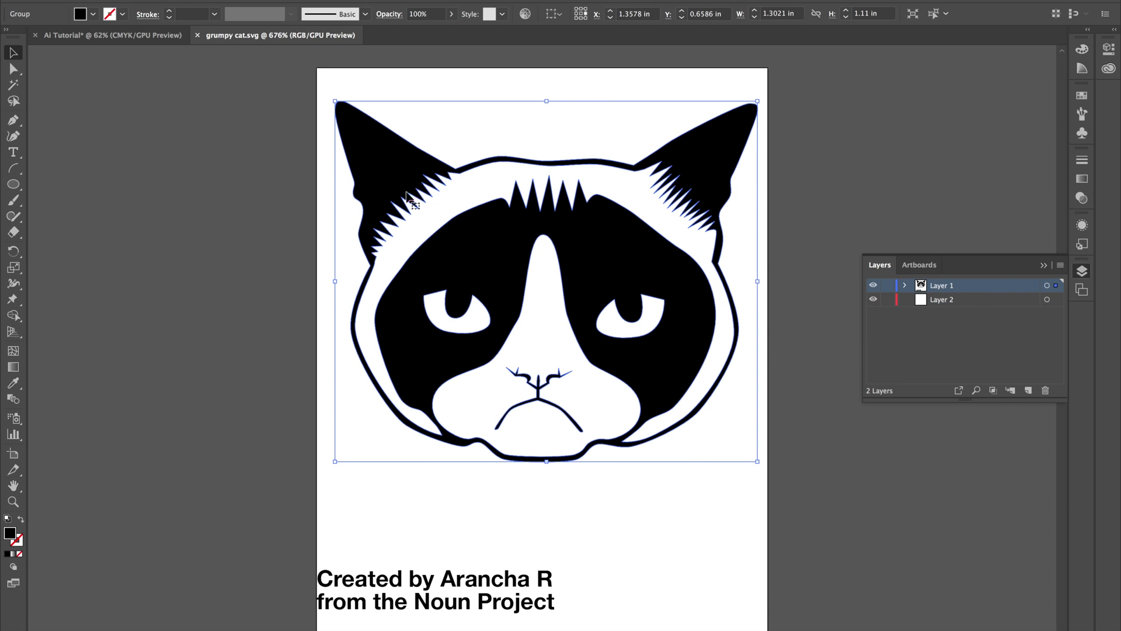
left_click_drag(518, 268, 492, 252)
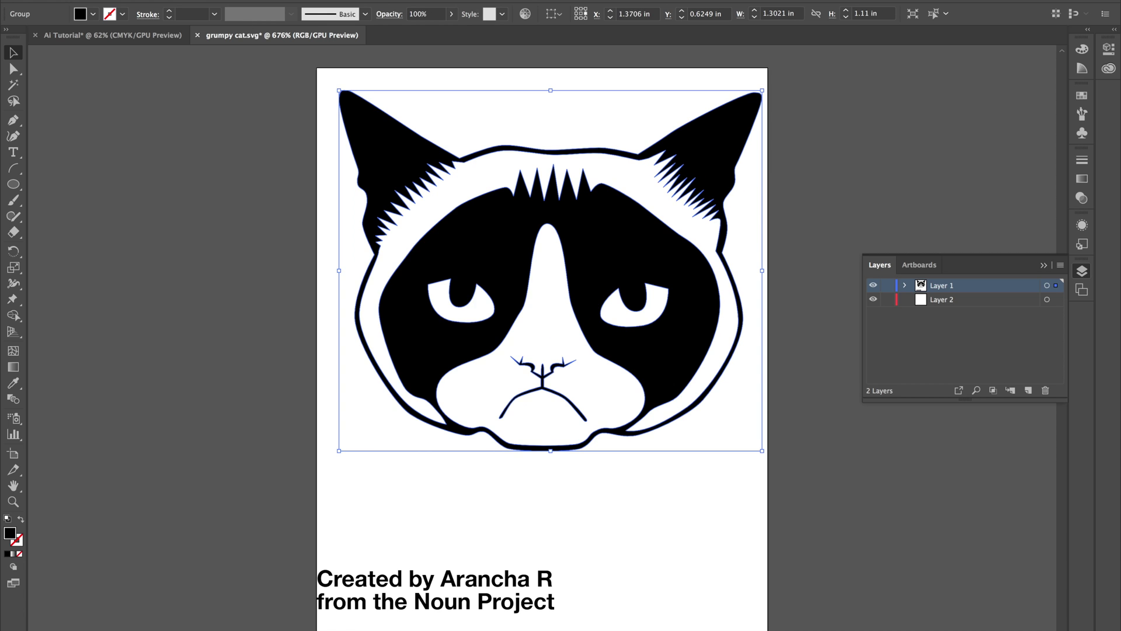
left_click(143, 0)
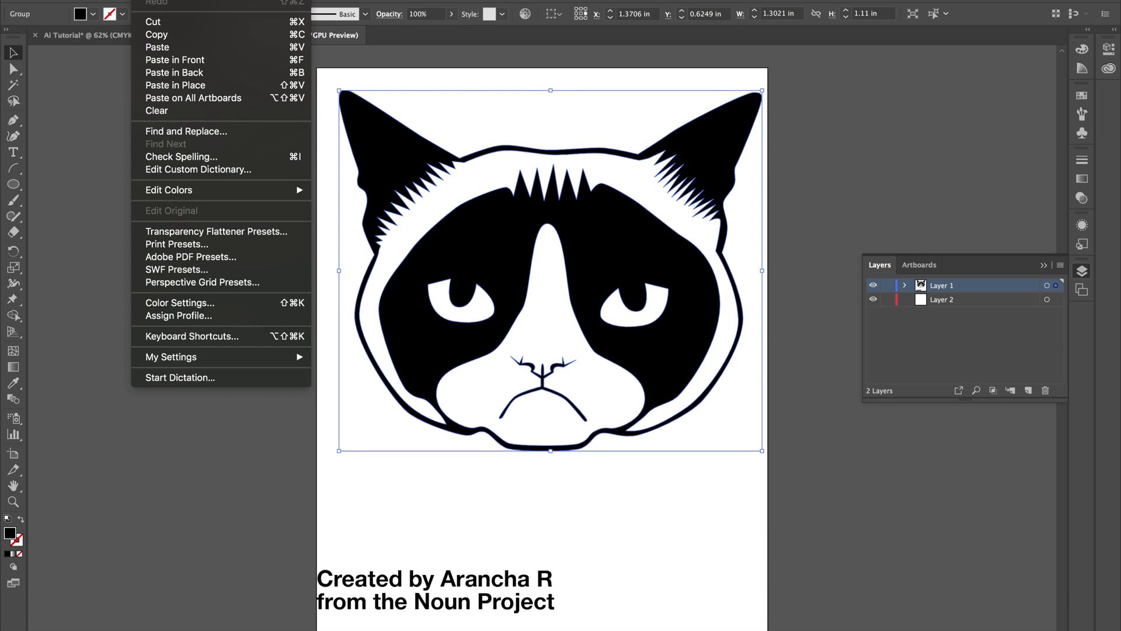
left_click(163, 35)
Switch to the Ai Tutorial document and add a new layer named "Cat layer" above the text layer.
left_click(118, 36)
left_click(533, 132)
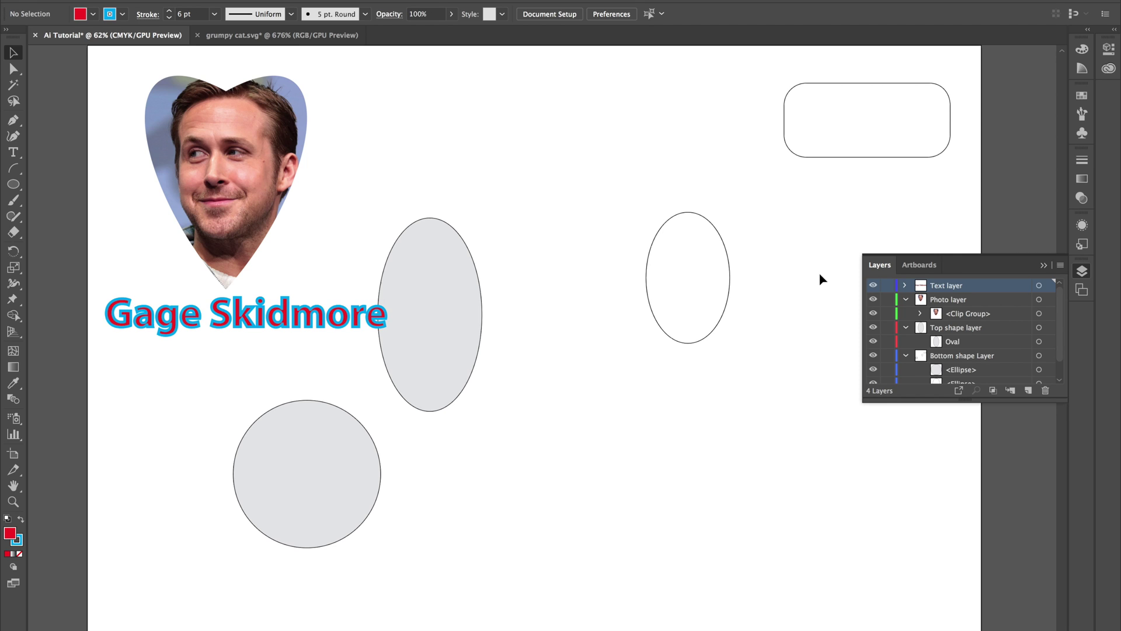
left_click(1027, 390)
double_click(944, 285)
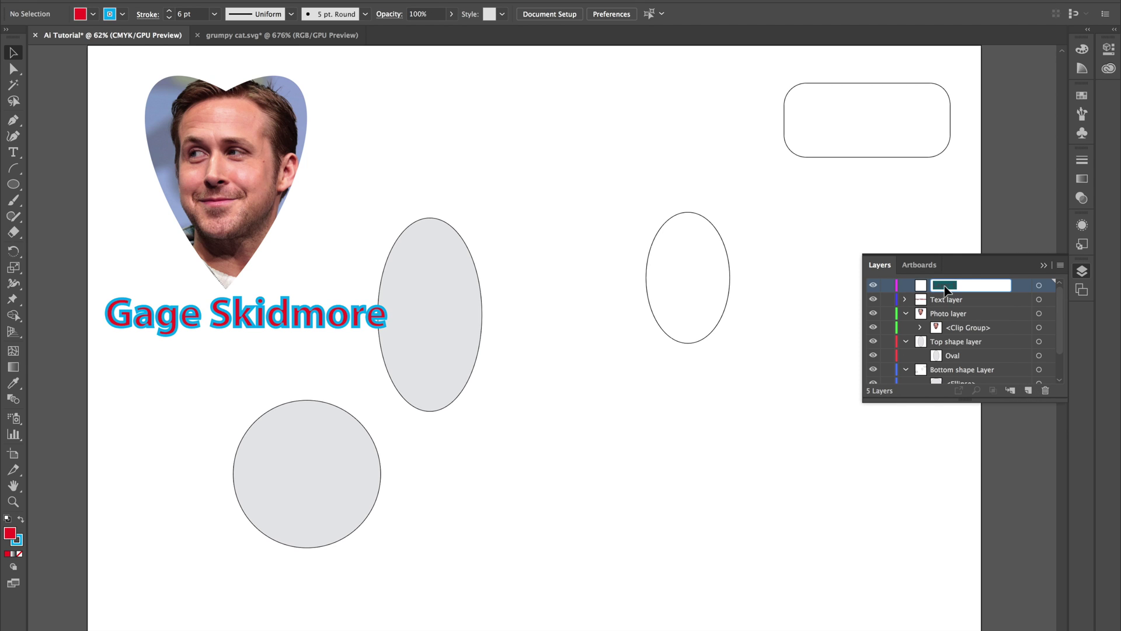
type("Cat layer")
key("Return")
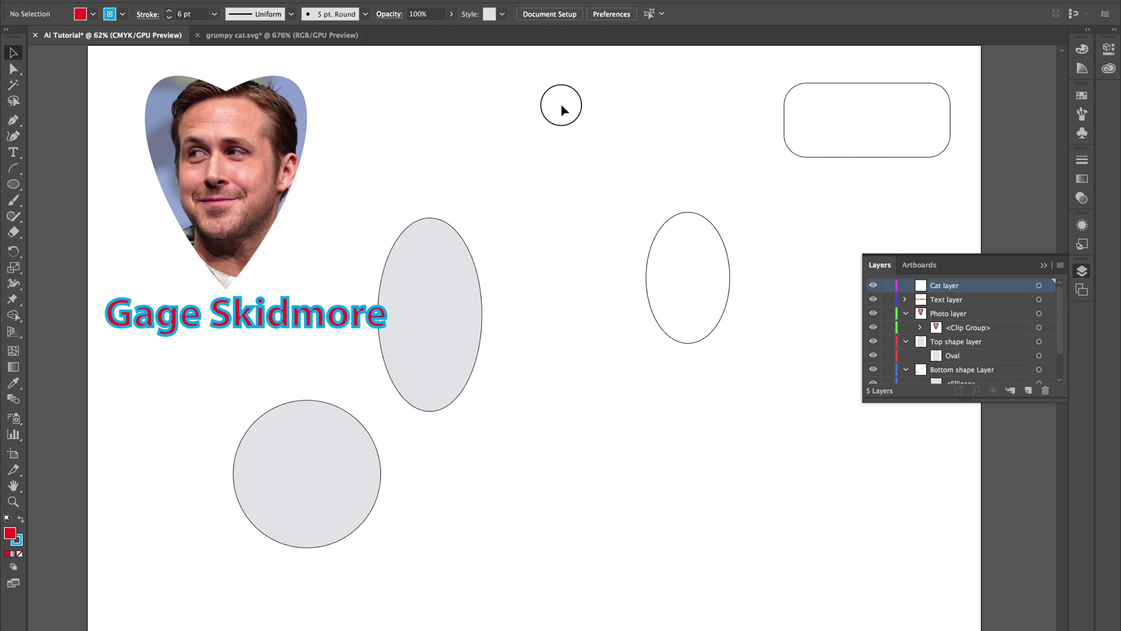
Paste the copied cat face onto the Cat layer and move it to the blank area between the heart photo and the rounded rectangle.
left_click(146, 0)
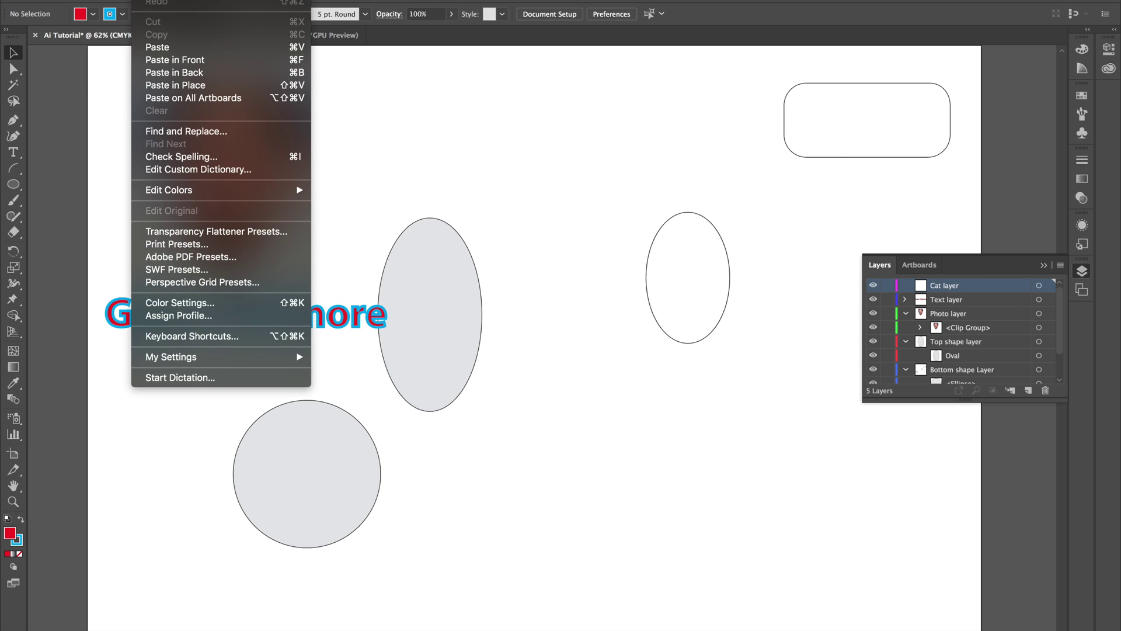
left_click(174, 60)
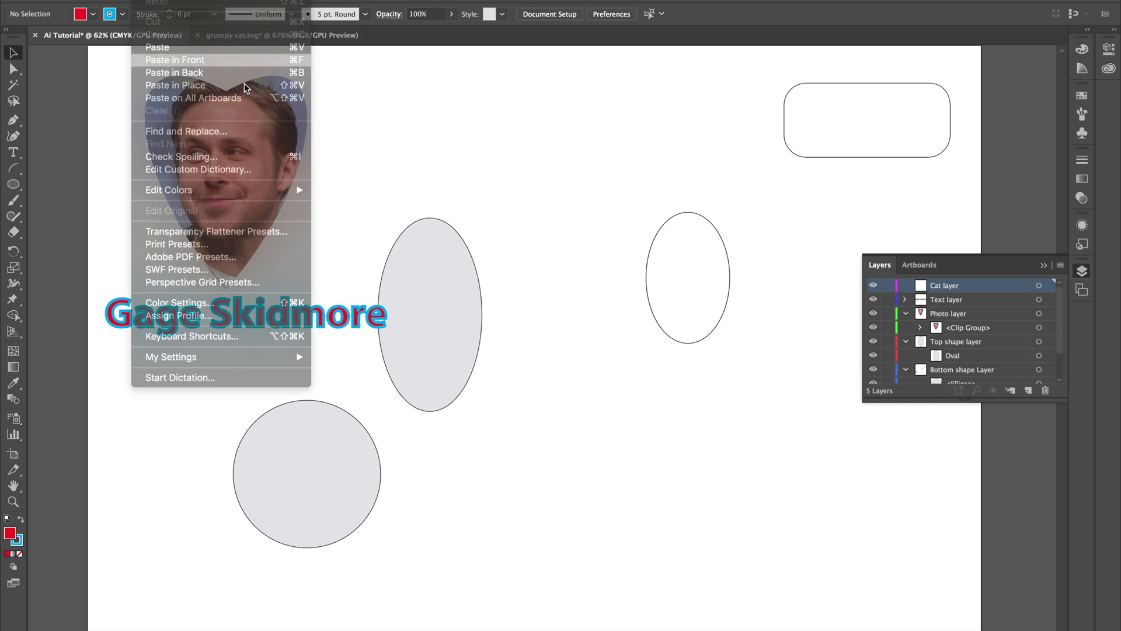
key("super+v")
key("super+z")
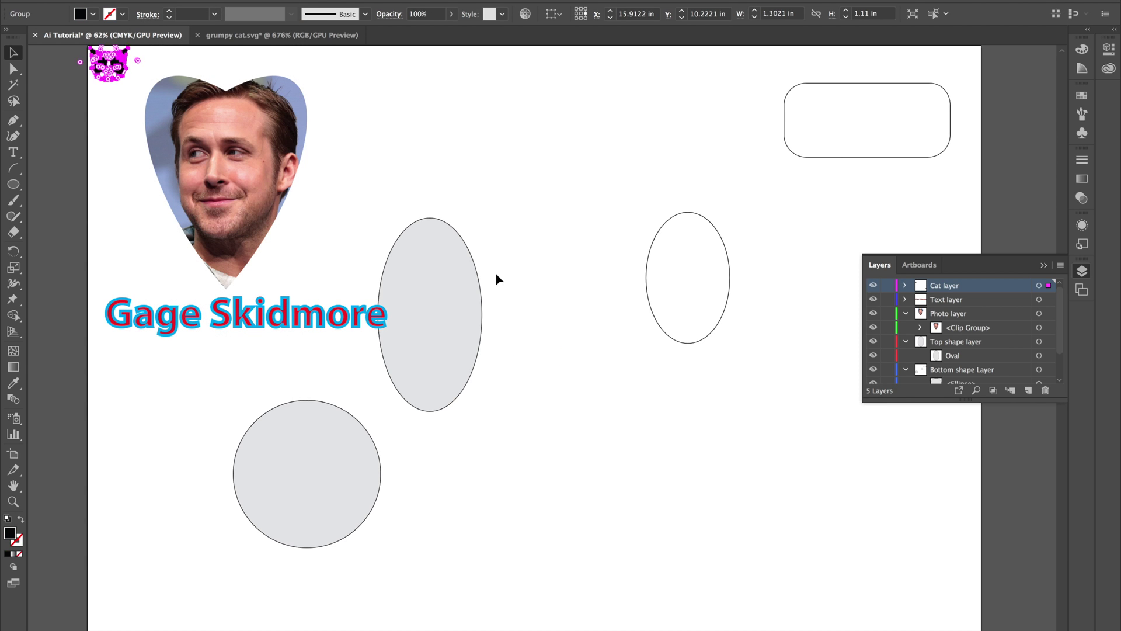
left_click_drag(116, 69, 486, 148)
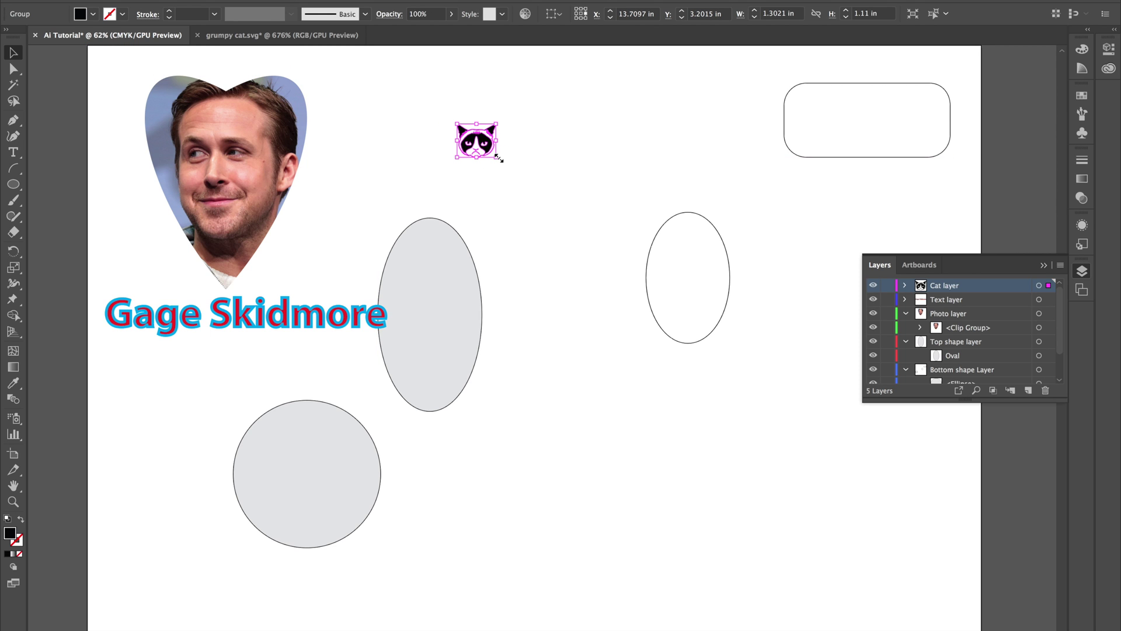
Try stretching the cat face out of proportion to about 5.5 by 3.3 in, and undo the resizing.
left_click_drag(498, 157, 681, 238)
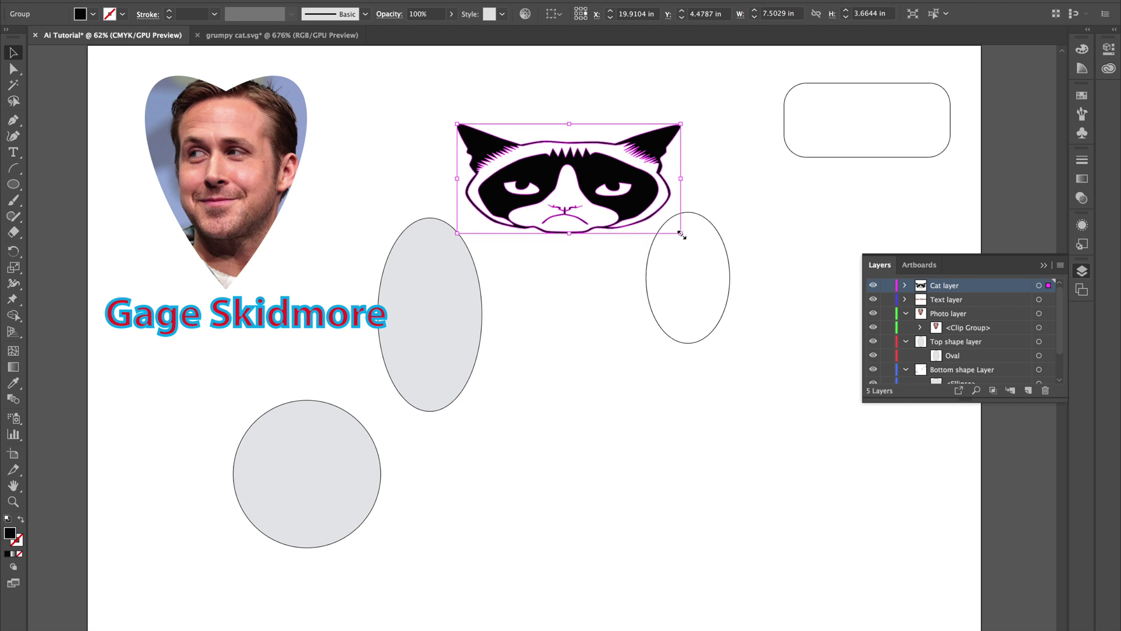
left_click_drag(681, 233, 620, 222)
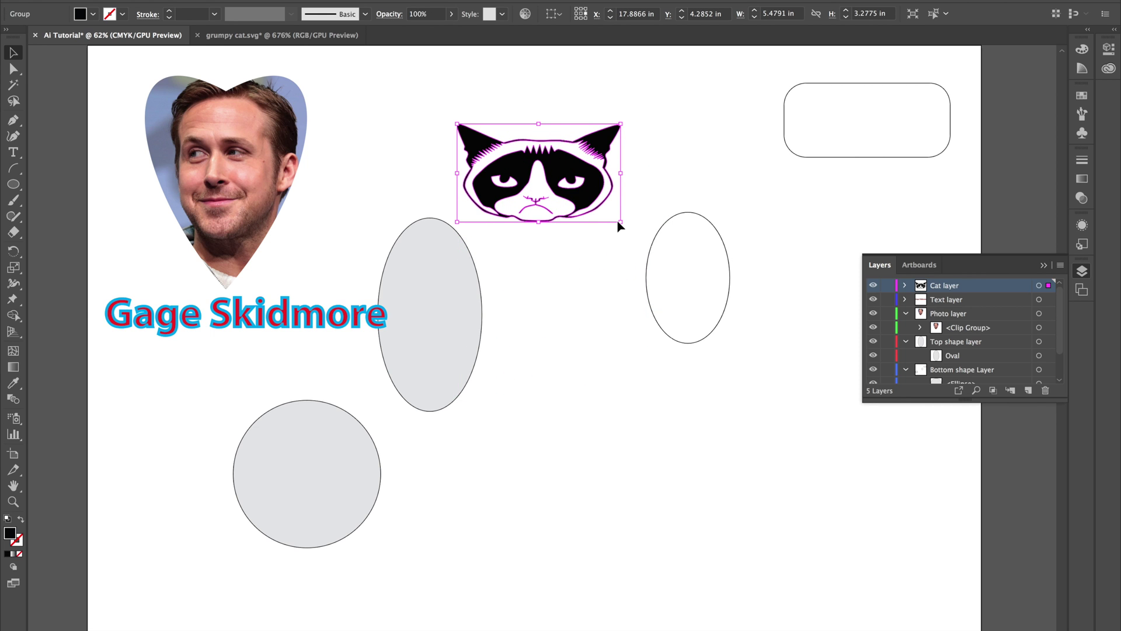
key("ctrl+z")
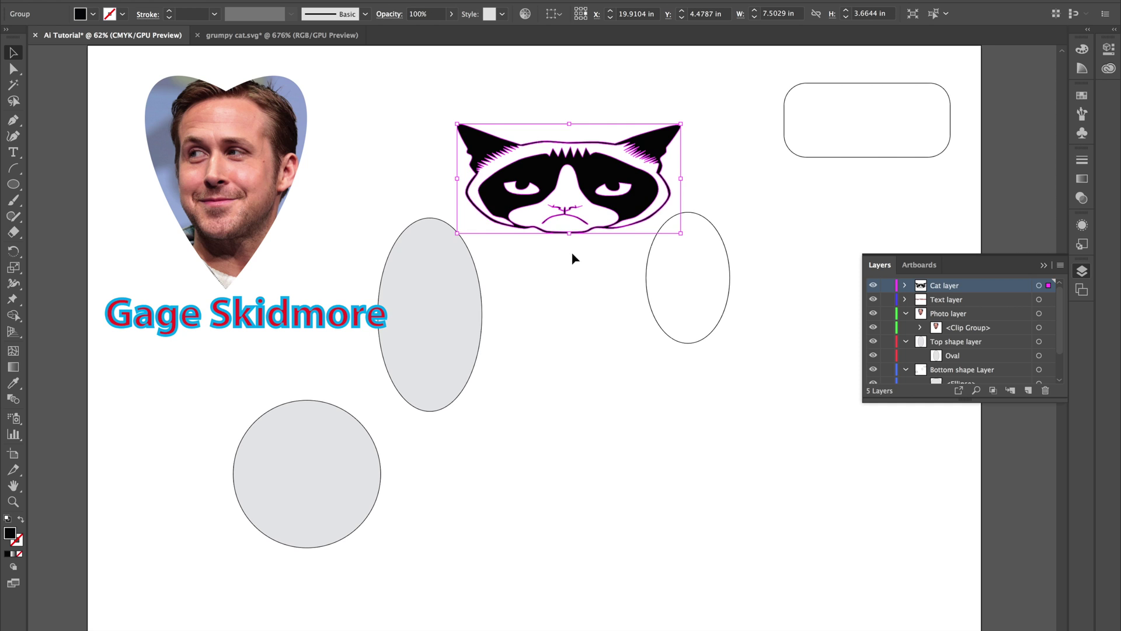
key("ctrl+z")
key("ctrl+z")
key("ctrl+z")
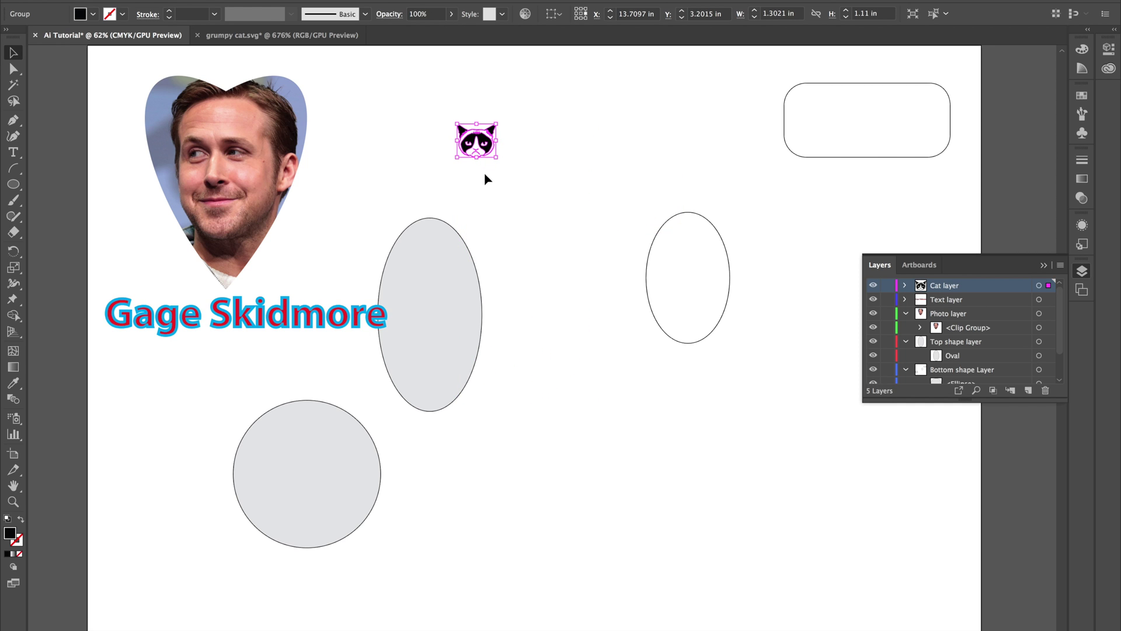
Scale the cat face proportionally to about 12.2 by 10.4 in and place it, deselected, in the artboard's lower right area.
left_click_drag(496, 156, 821, 467)
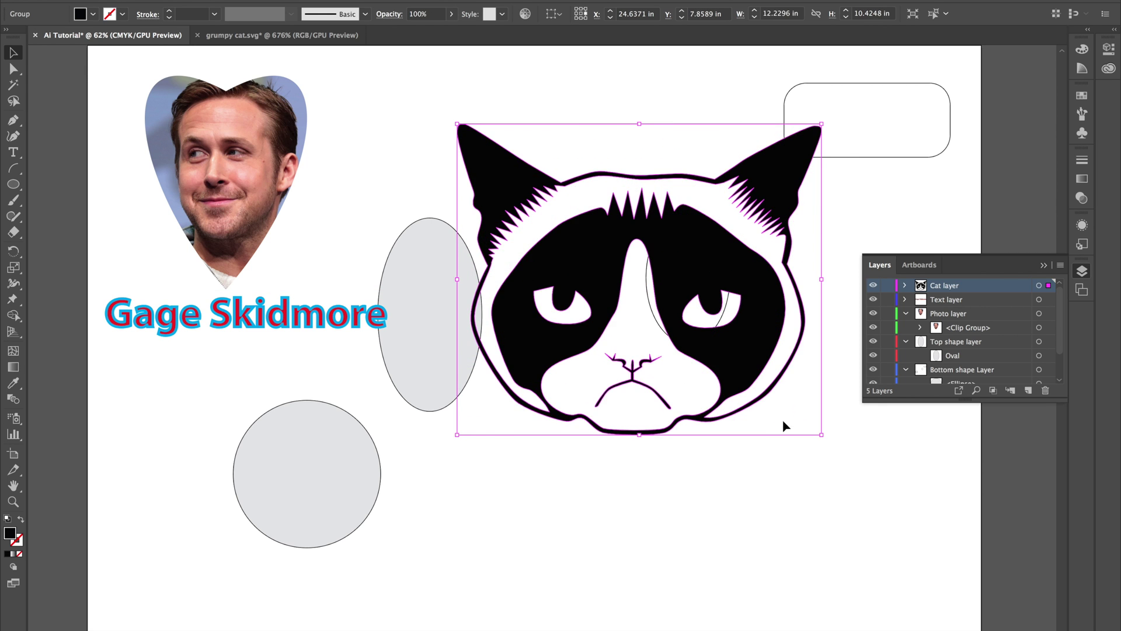
left_click_drag(753, 363, 774, 523)
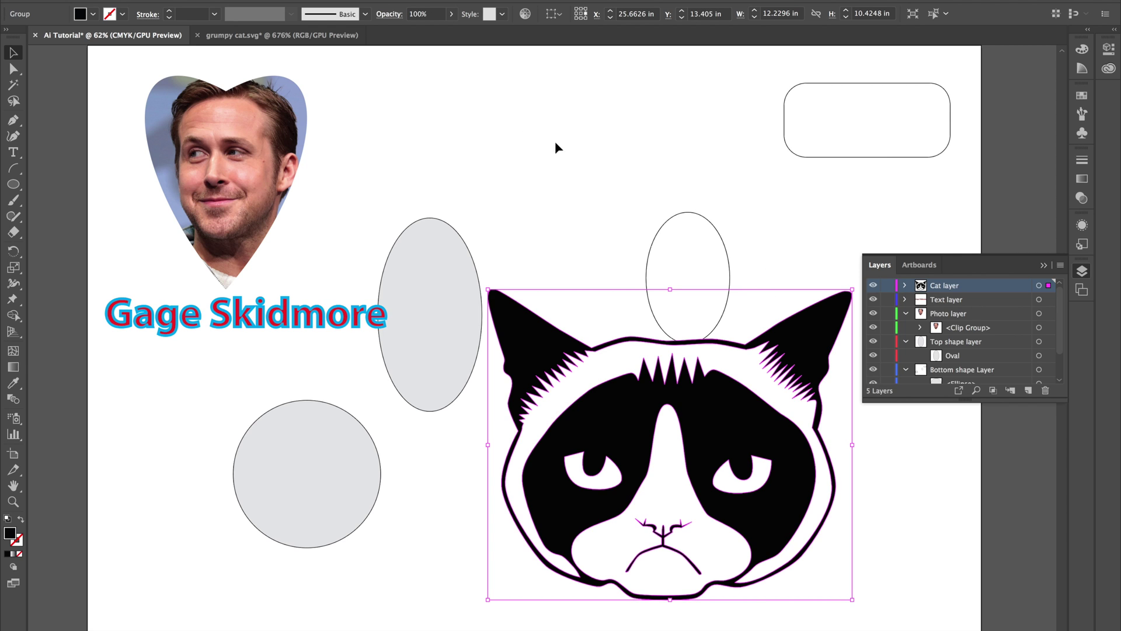
left_click(114, 0)
left_click(578, 181)
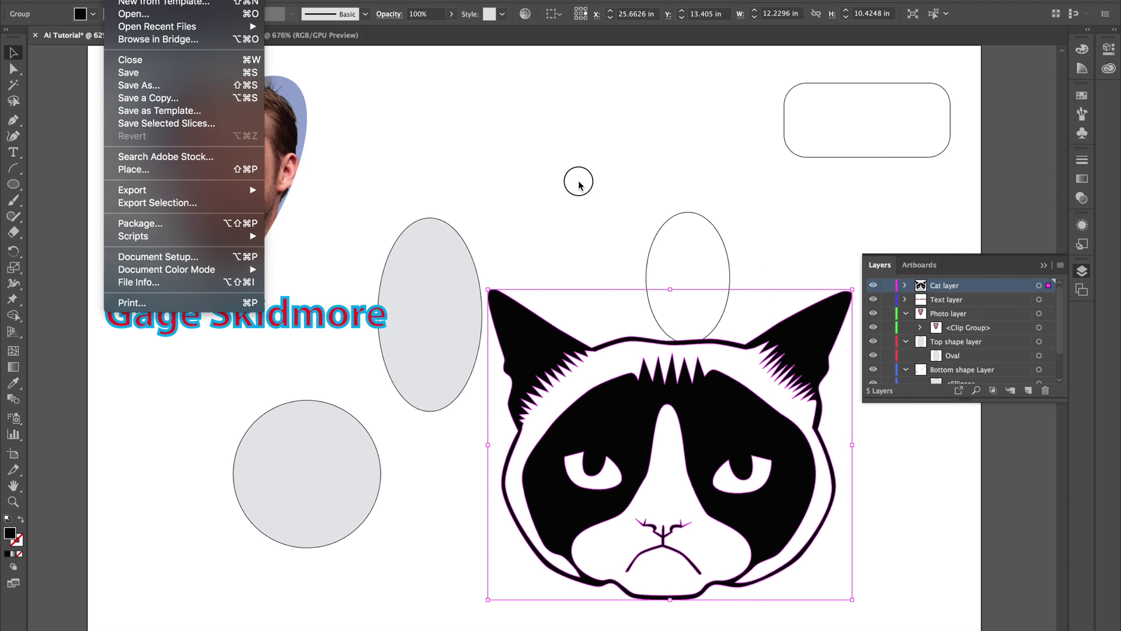
left_click(644, 231)
Save the document as "Ai Tutorial.ai" in the Adobe Illustrator Workshop folder with the default Illustrator CC options.
left_click(115, 0)
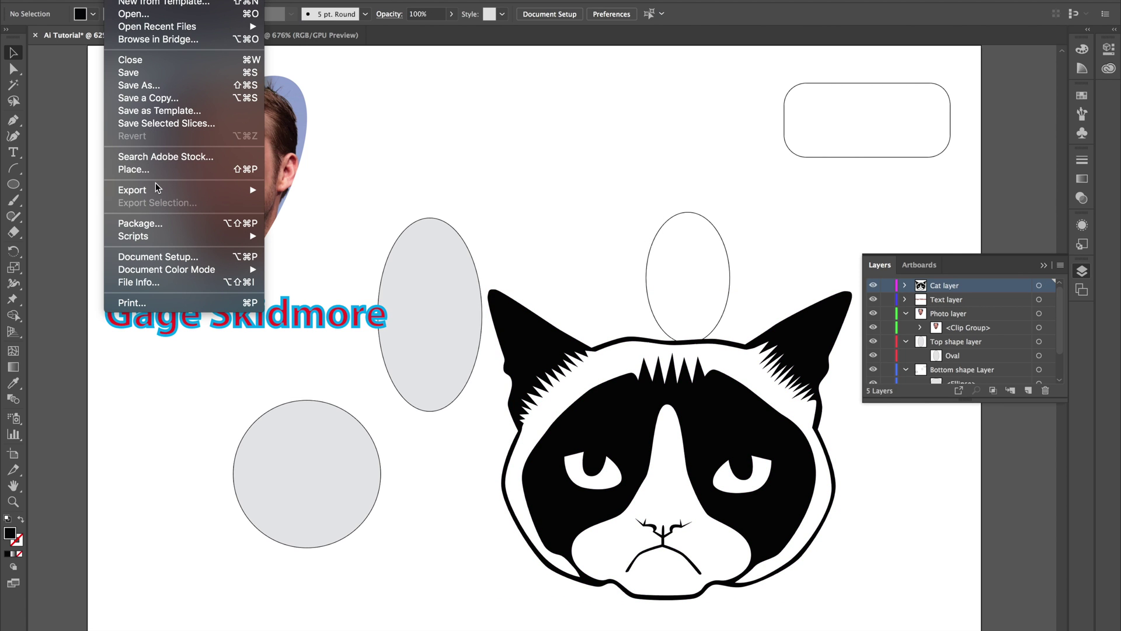
left_click(146, 70)
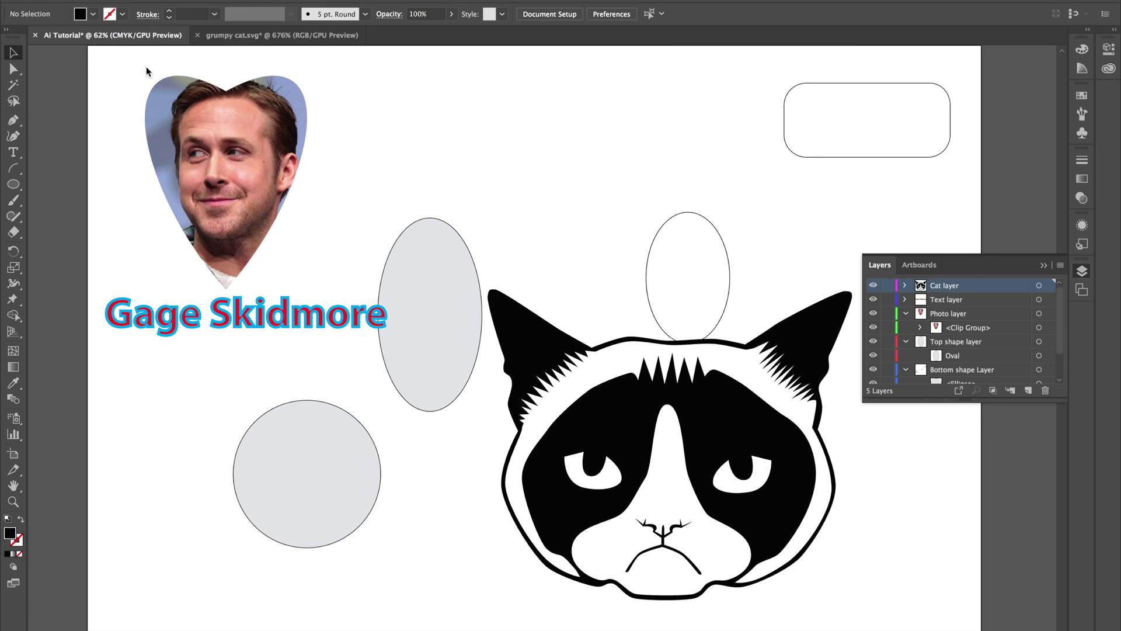
left_click(347, 204)
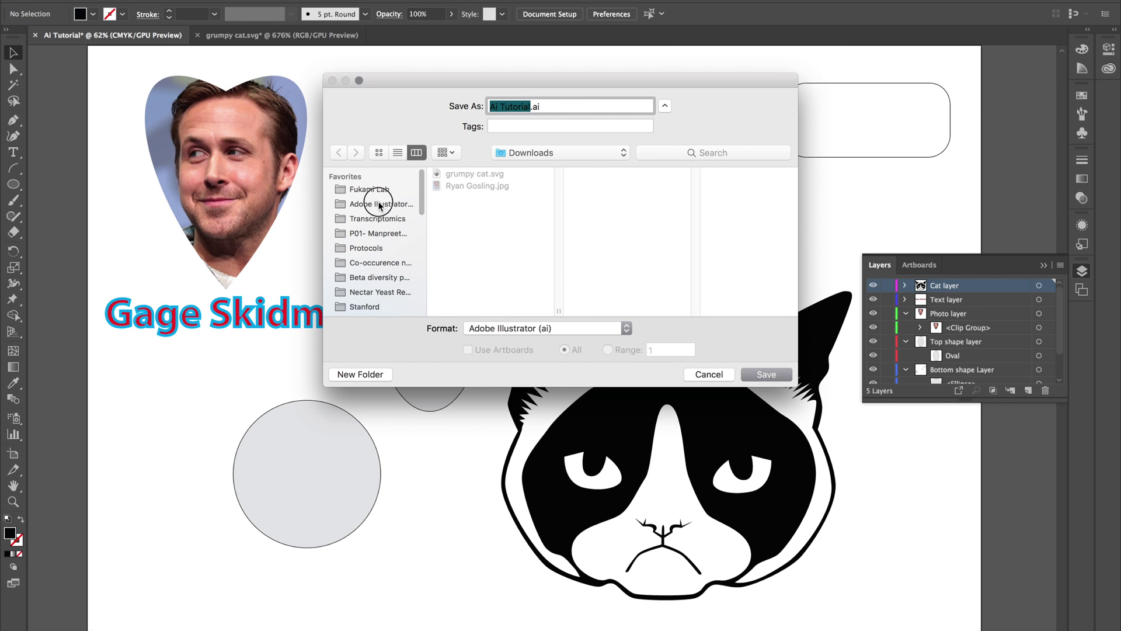
left_click(528, 106)
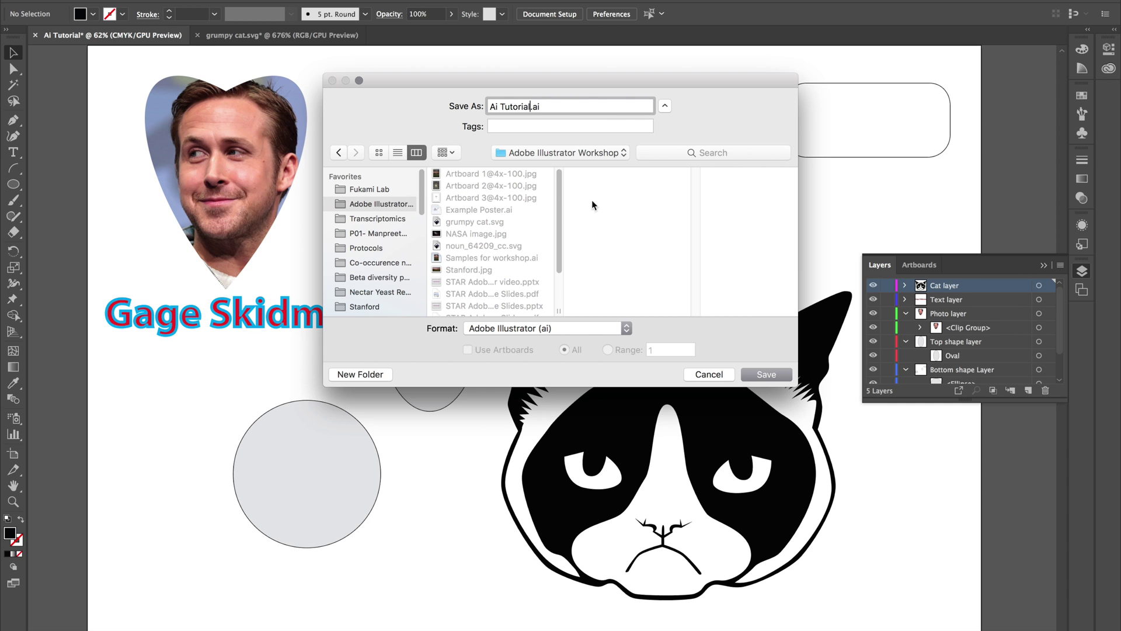
left_click(767, 374)
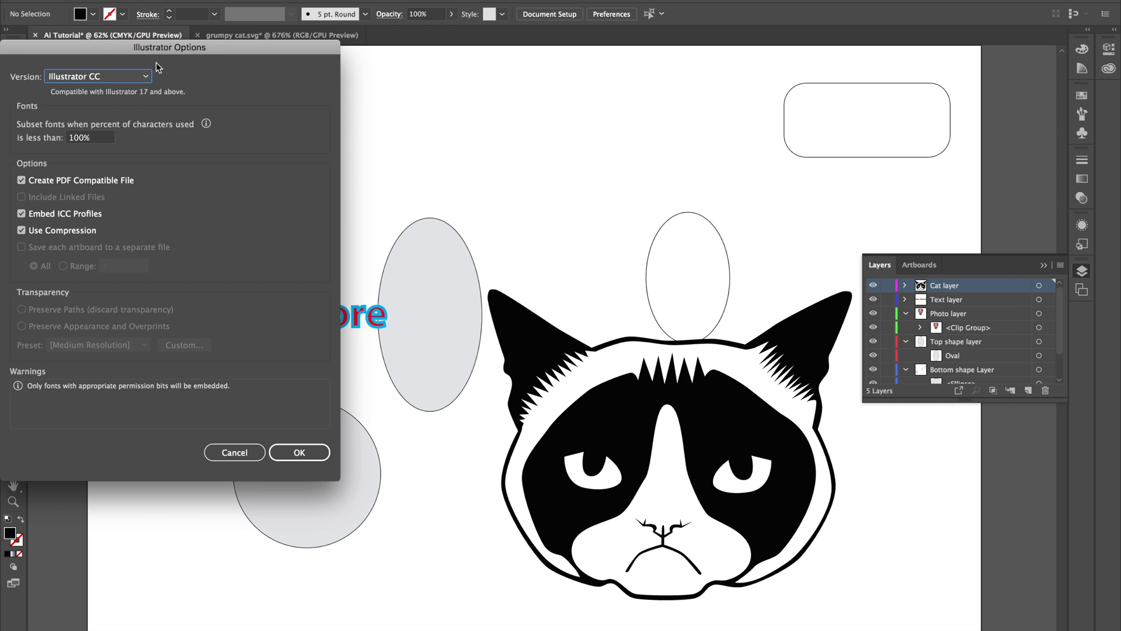
left_click(298, 461)
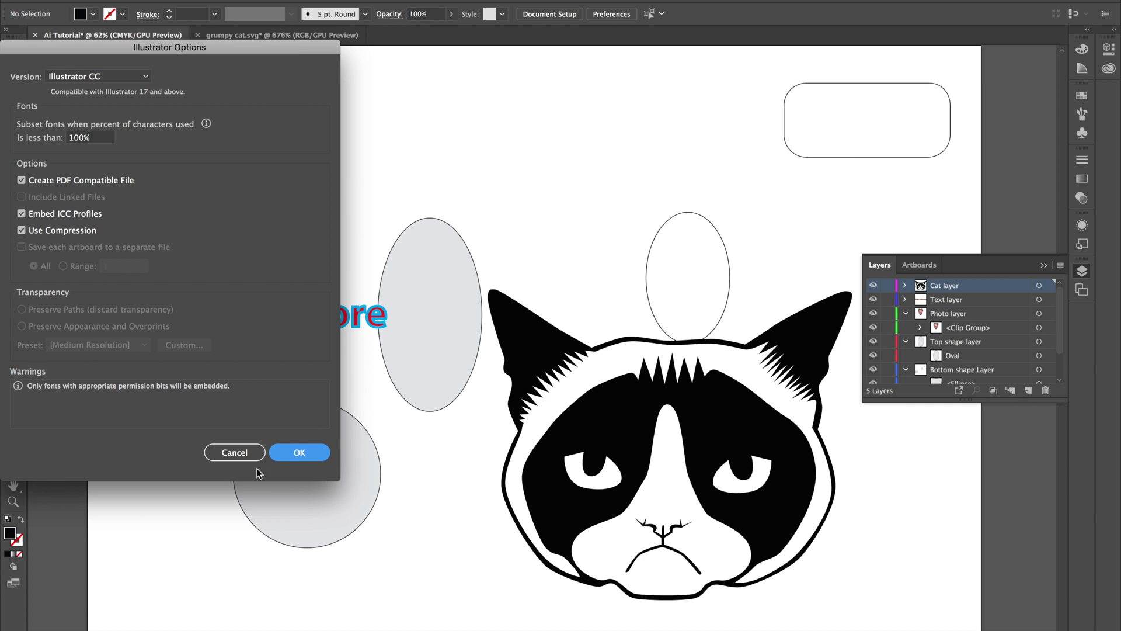
left_click(297, 456)
Start an Export for Screens of the artboard and check its destination folder, keeping the Adobe Illustrator Workshop location.
left_click(116, 0)
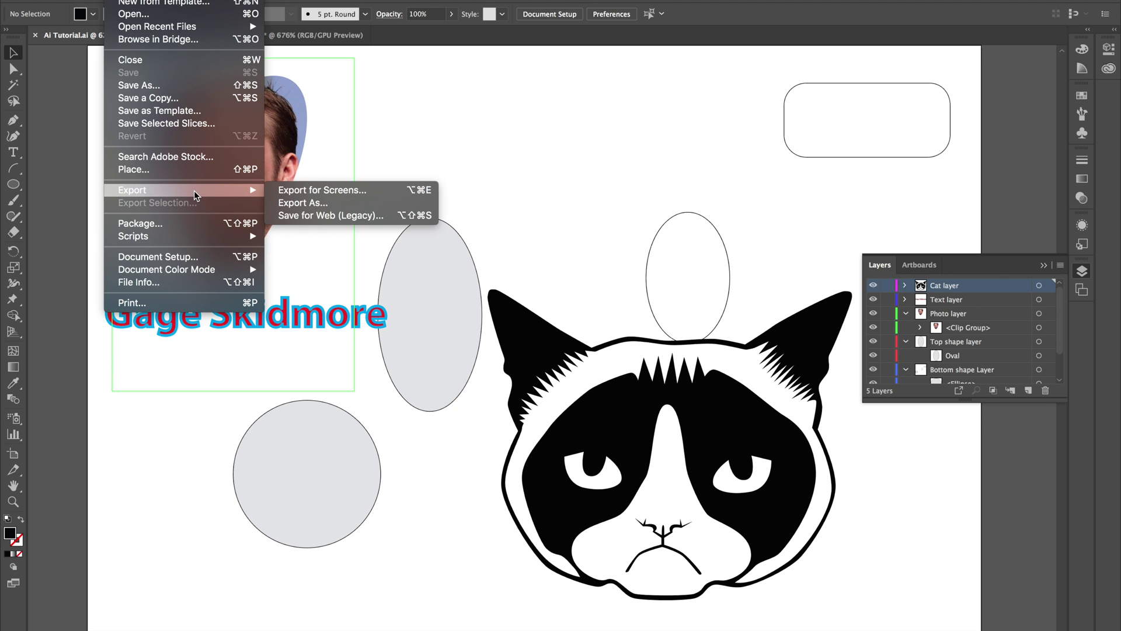
left_click(304, 149)
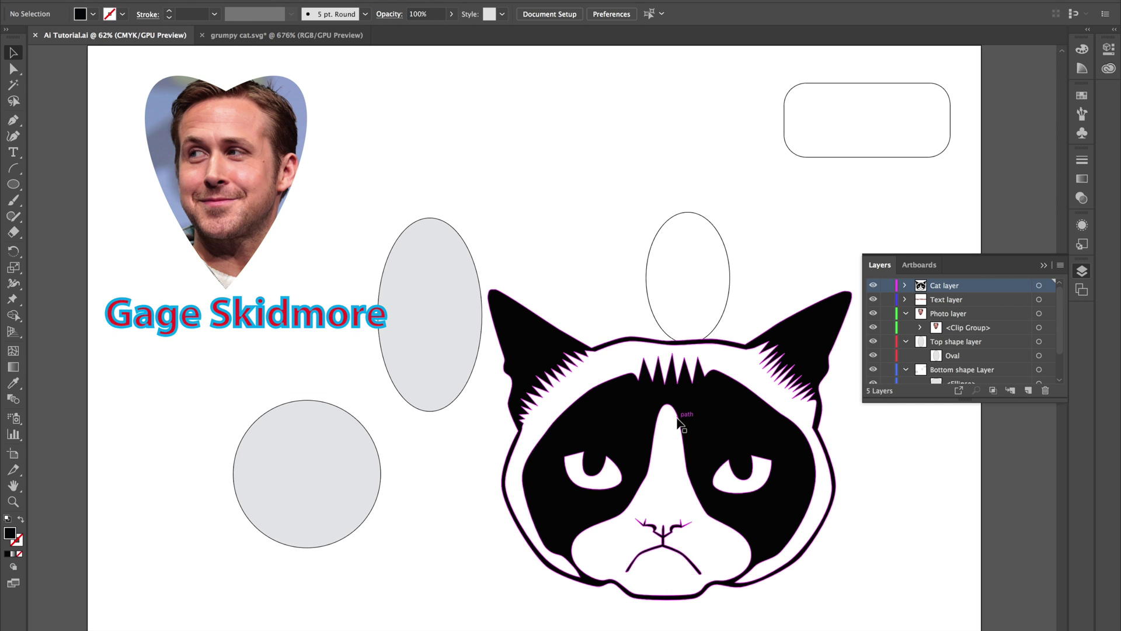
left_click(116, 1)
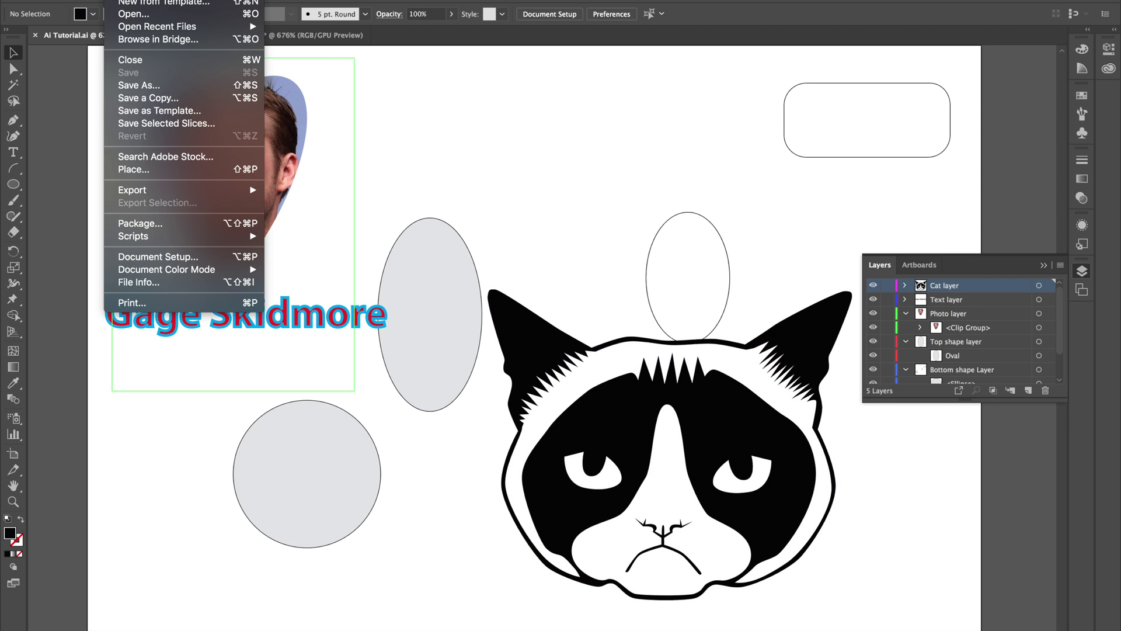
mouse_move(151, 187)
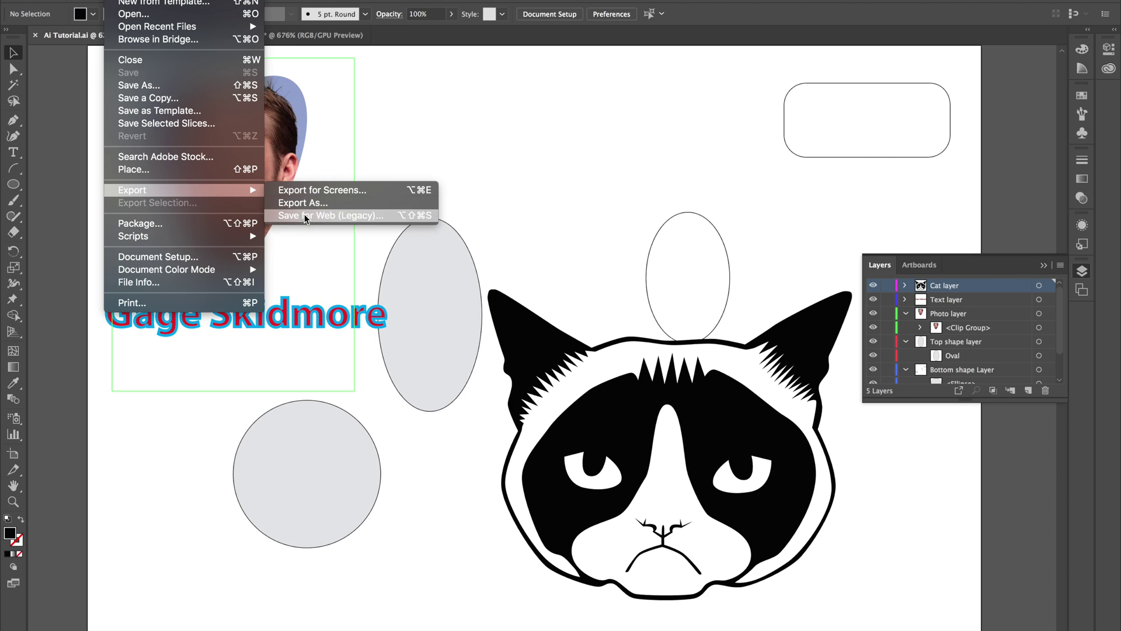
left_click(312, 191)
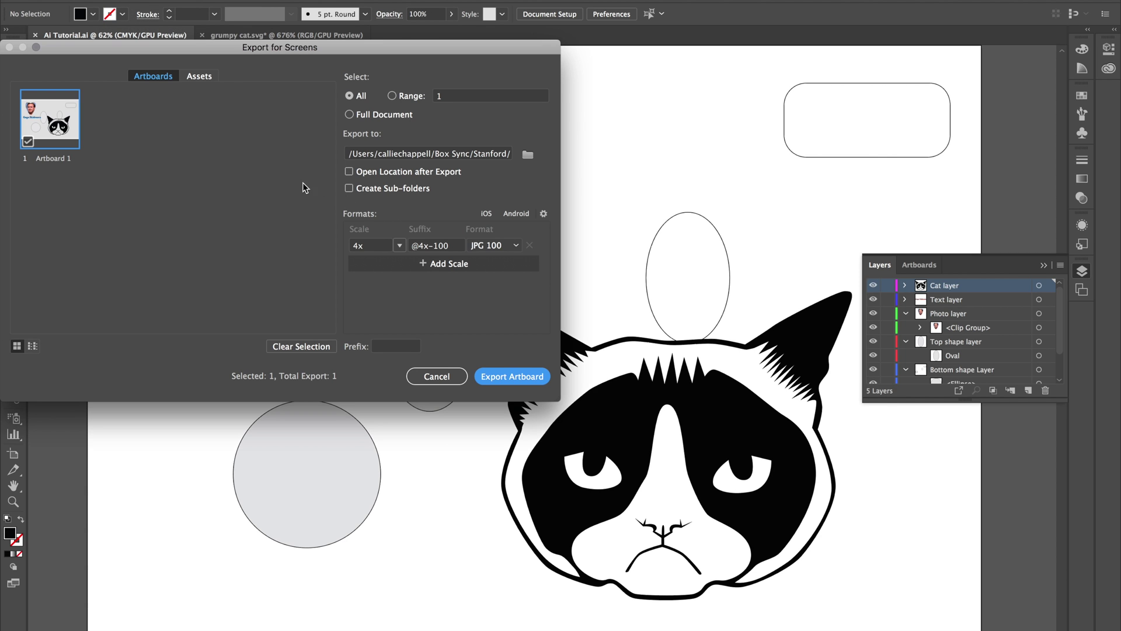
left_click_drag(270, 49, 370, 41)
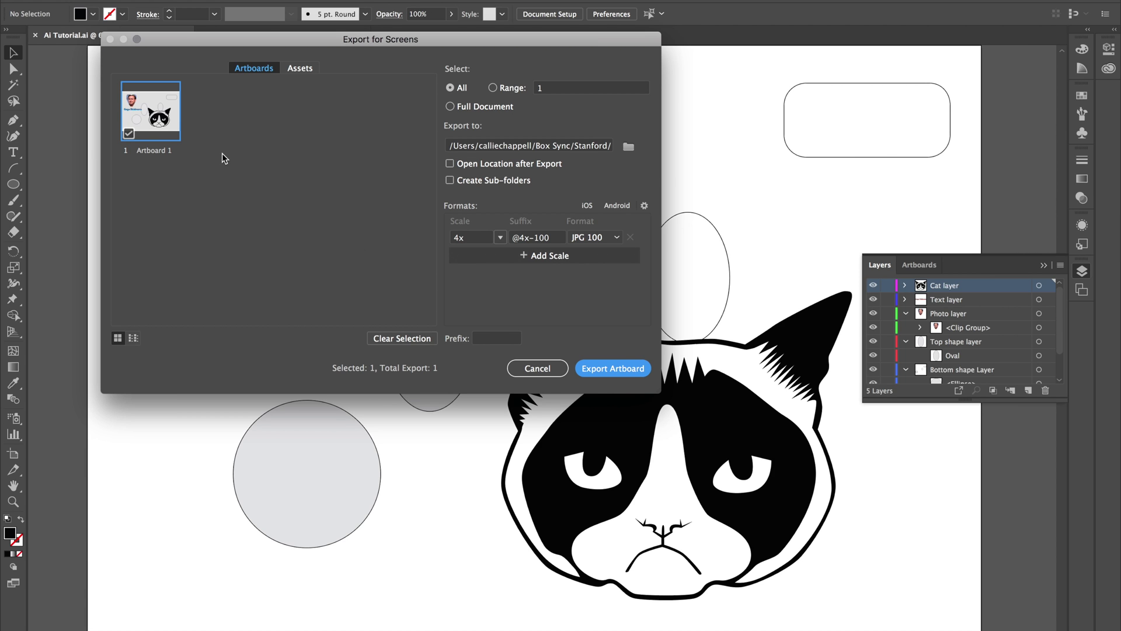
left_click(628, 147)
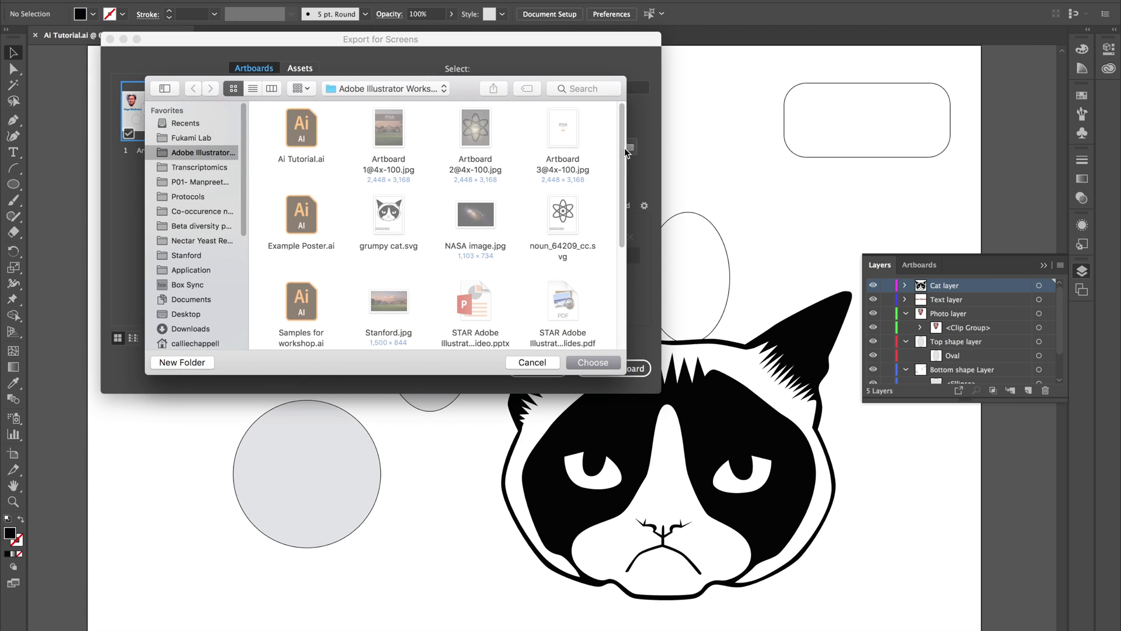
left_click(535, 361)
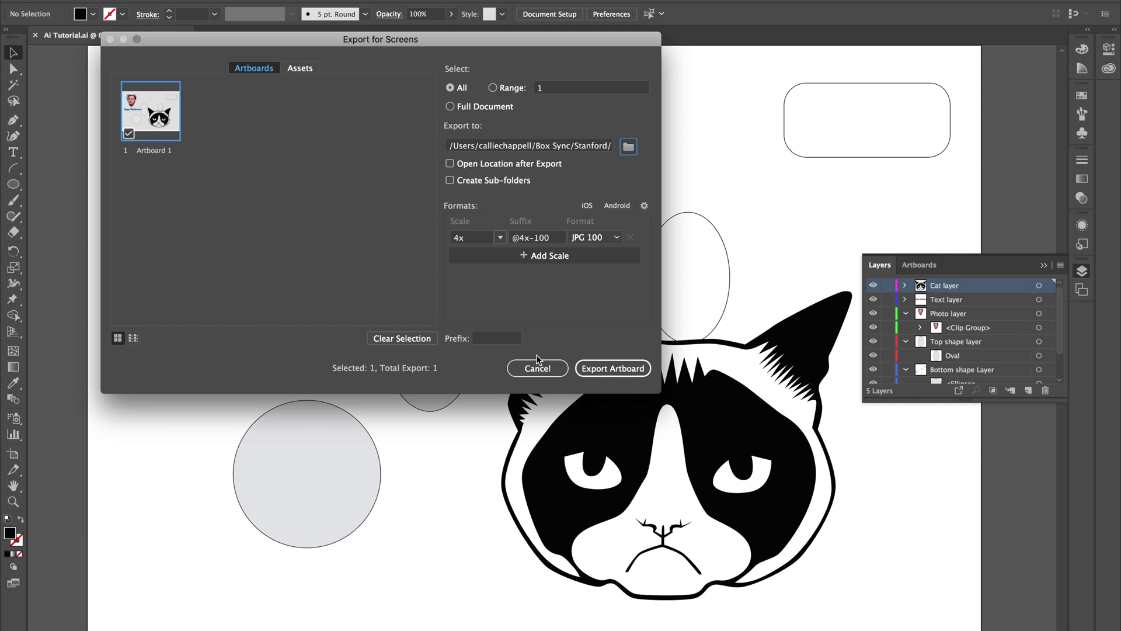
Set the export format to PDF and export Artboard 1.
left_click(591, 238)
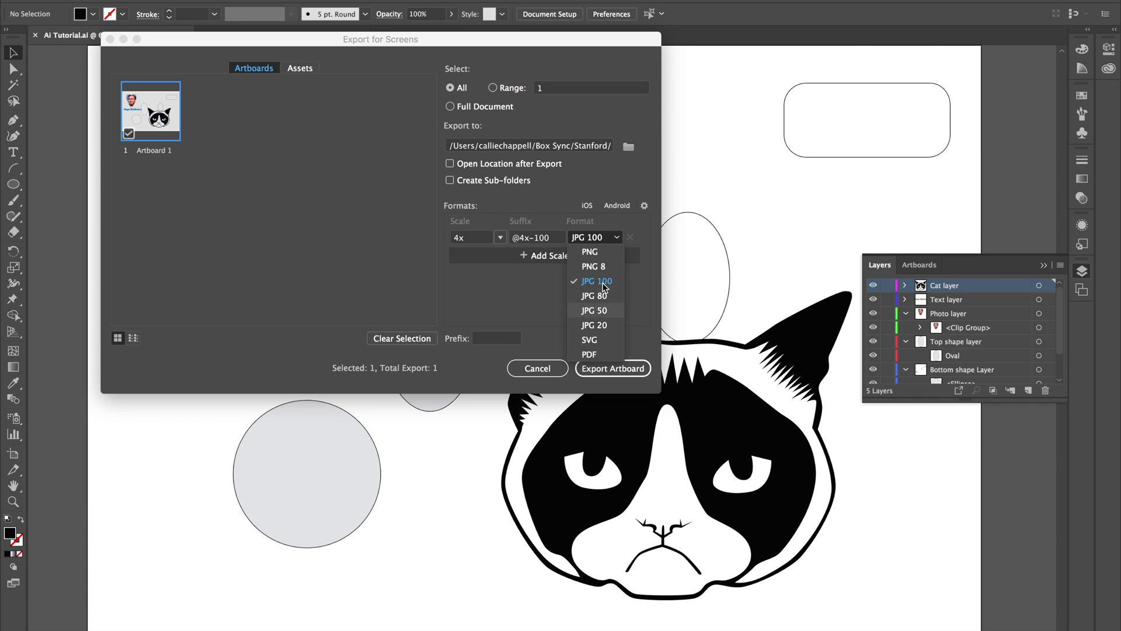
left_click(643, 282)
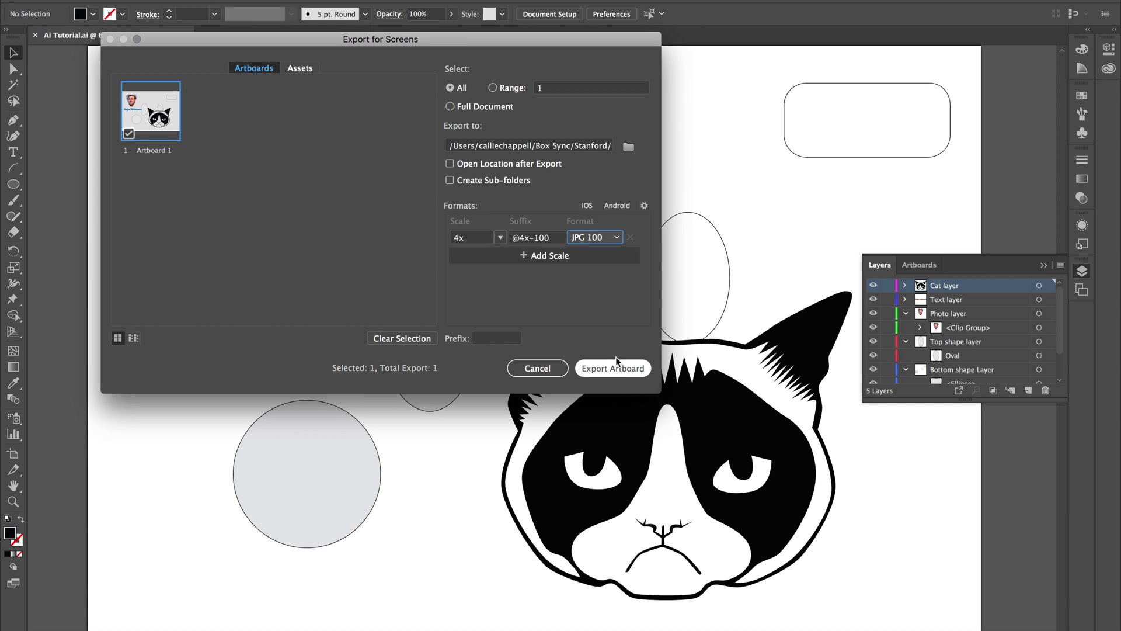
left_click(602, 238)
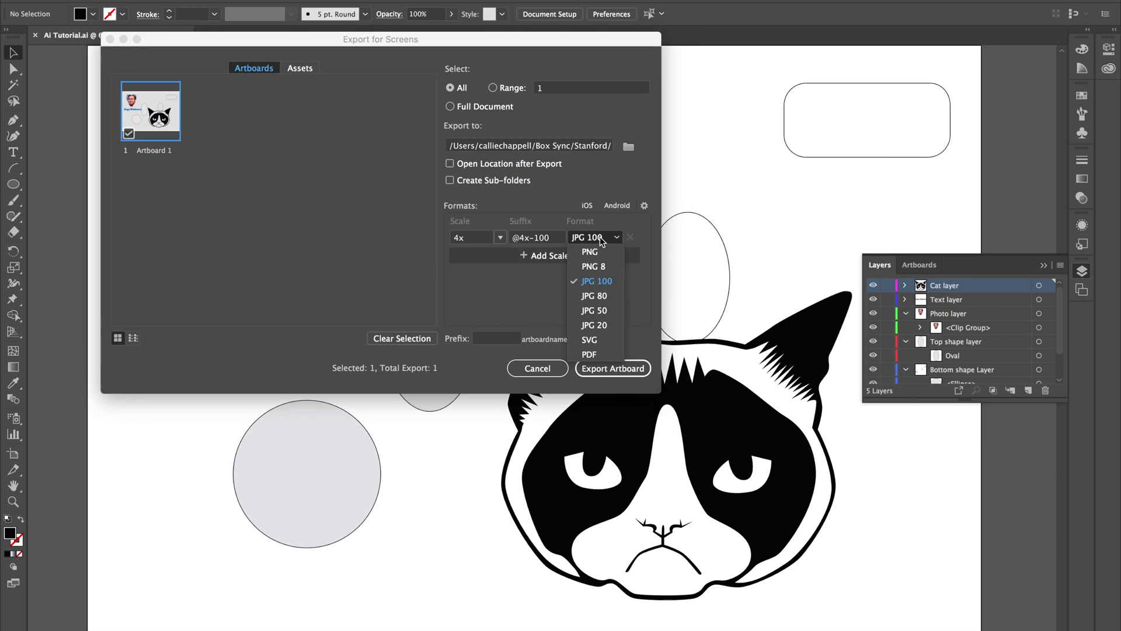
left_click(605, 355)
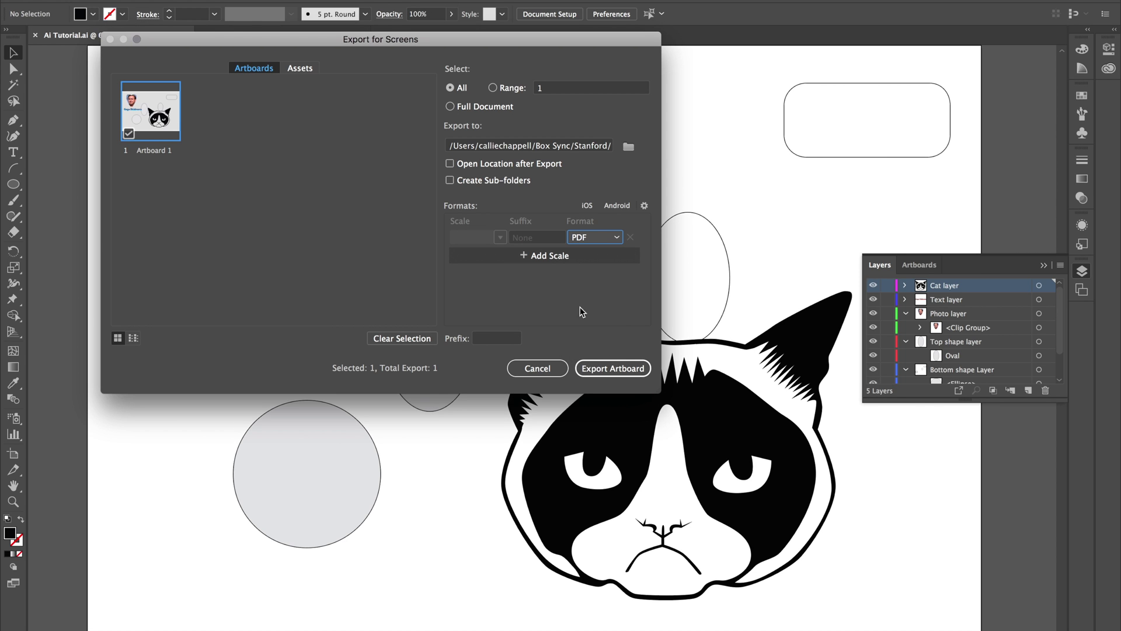
left_click(601, 368)
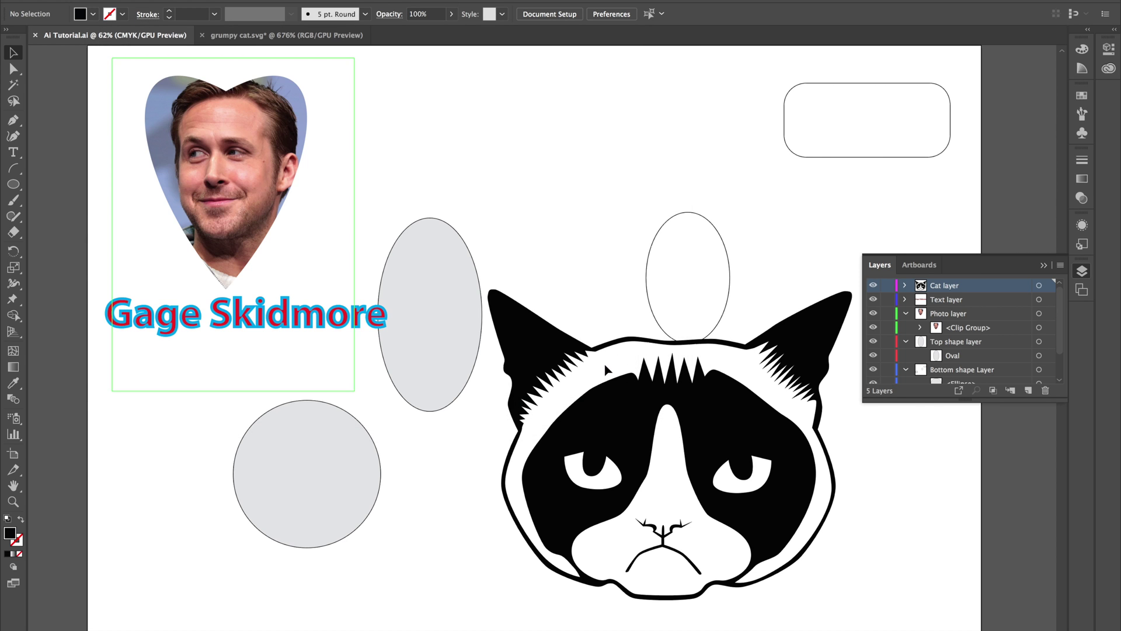